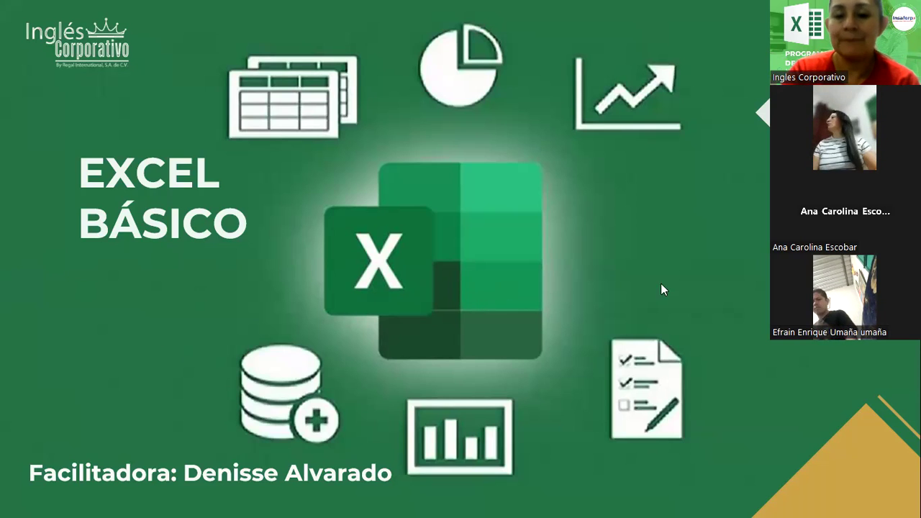
Advance the slideshow from the EXCEL BÁSICO title slide to the "Objetivo" slide on formulas versus functions.
{"action": "left_click", "coordinate": [587, 325]}
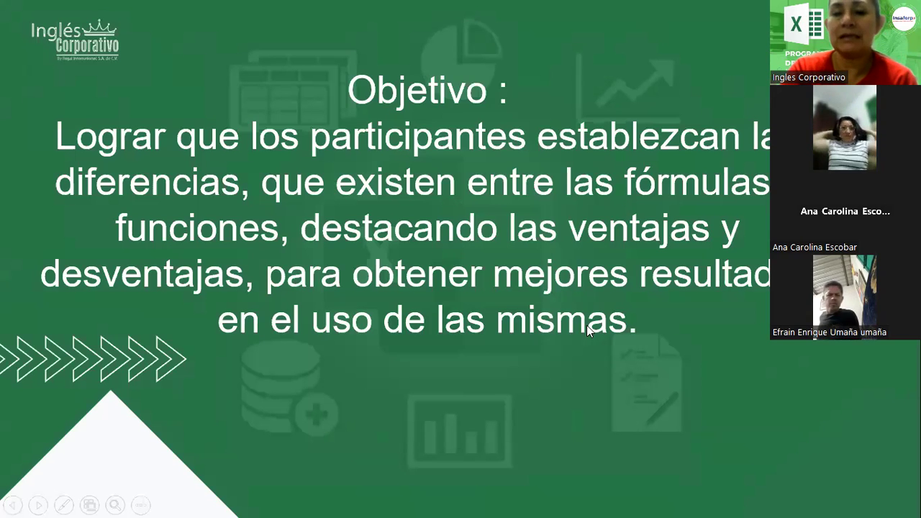
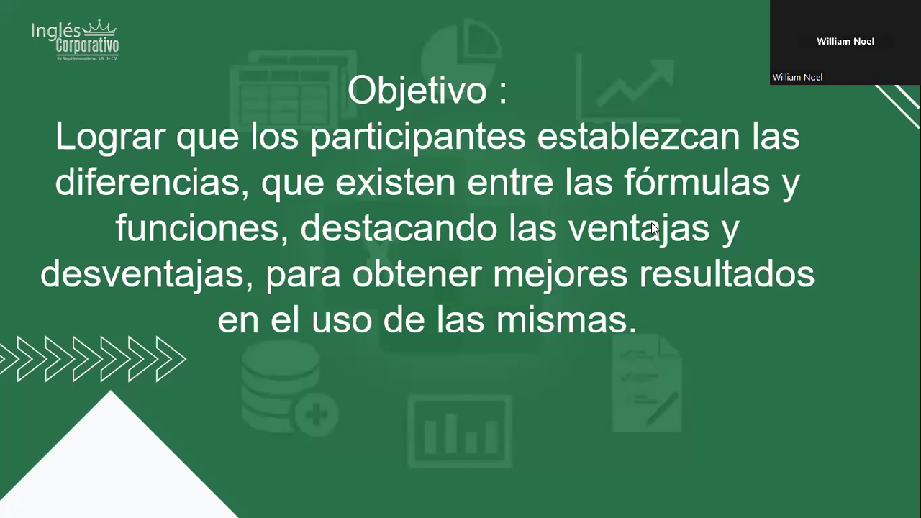
Advance to the 'Diferencias entre Función y Fórmula' slide comparing =SUMA(B3:B6) with =B3+B4+B5+B6.
{"action": "left_click", "coordinate": [680, 357]}
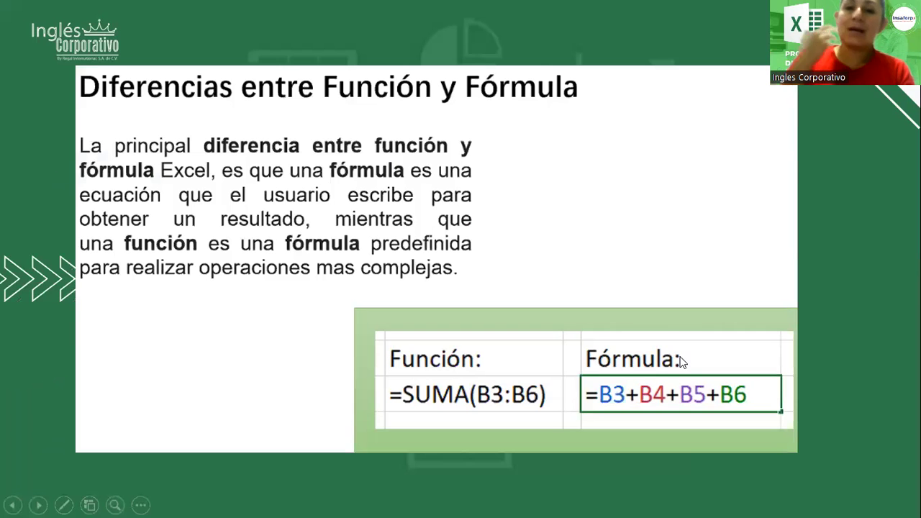
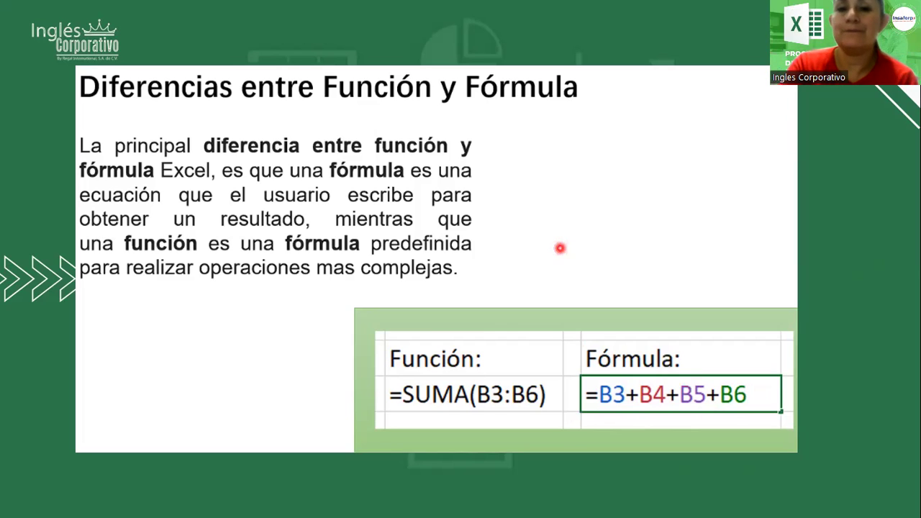
Advance the PowerPoint slideshow one slide with the right arrow key.
{"action": "key", "text": "Right"}
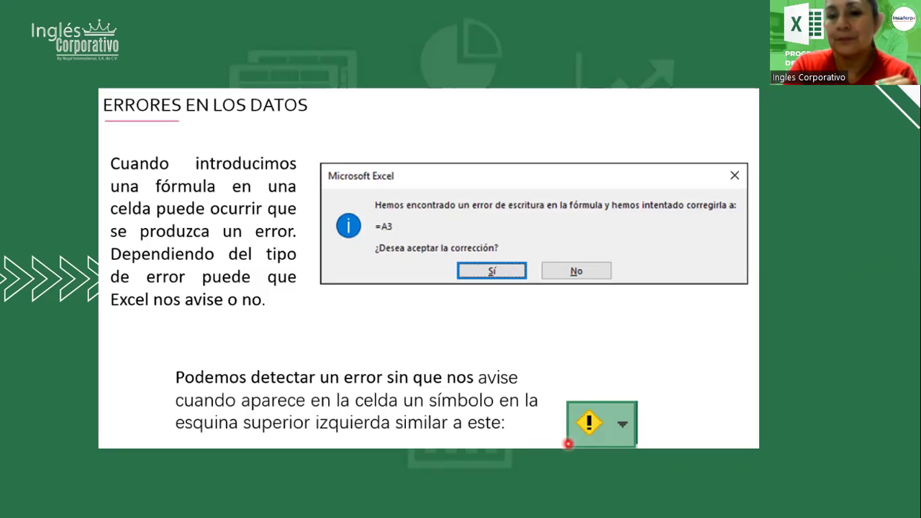
Advance to the slide showing the #¿NOMBRE? error and its 'Error de nombre no válido' options.
{"action": "left_click", "coordinate": [567, 321]}
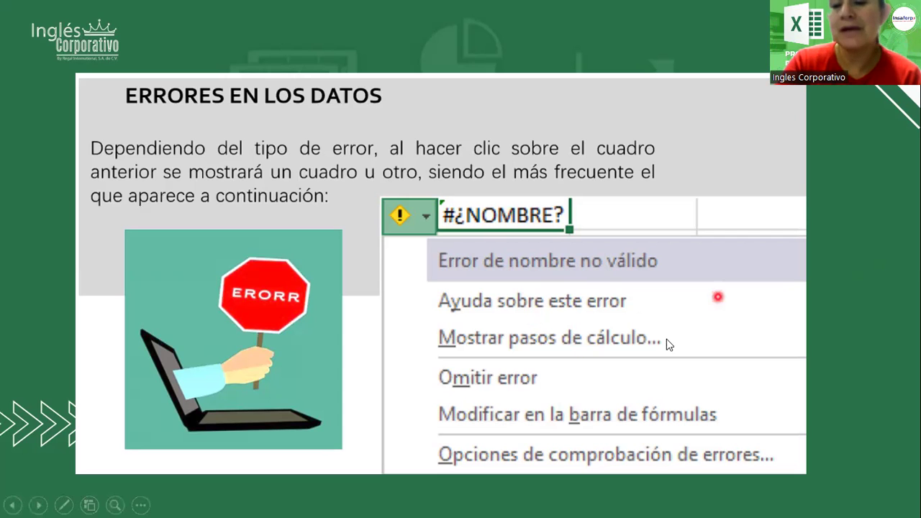
Advance to the slide explaining the #####, #¡VALOR! and #¡DIV/0! errors.
{"action": "left_click", "coordinate": [621, 210]}
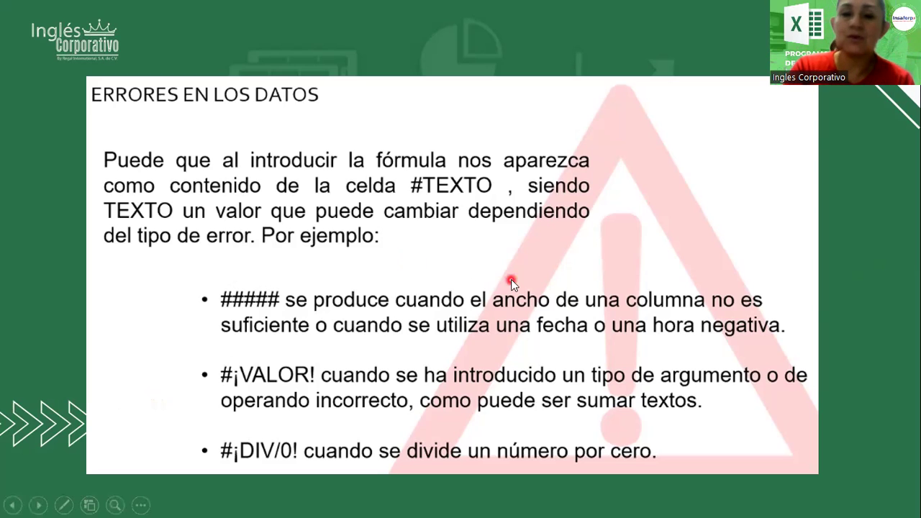
End the slideshow to reveal the Practica_Fórmulas.xlsx Ejercicio 1 sheet.
{"action": "left_click", "coordinate": [569, 251]}
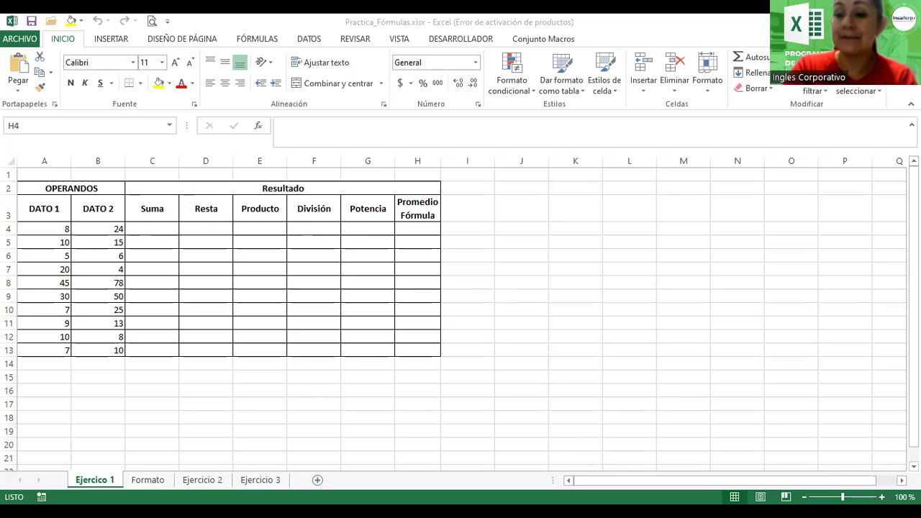
Zoom the Ejercicio 1 sheet in to 140% and select cell C4.
{"action": "left_click", "coordinate": [882, 497]}
{"action": "left_click", "coordinate": [881, 497]}
{"action": "left_click", "coordinate": [881, 498]}
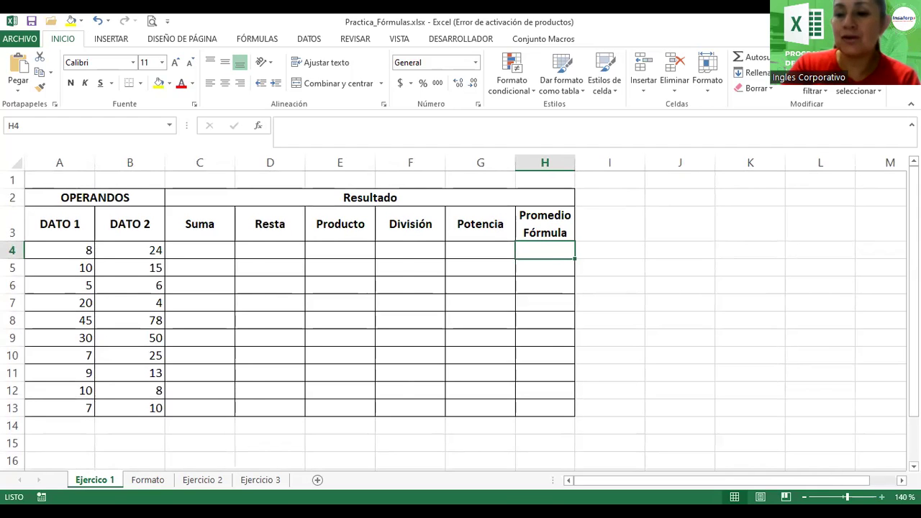
{"action": "left_click", "coordinate": [882, 497]}
{"action": "left_click", "coordinate": [222, 254]}
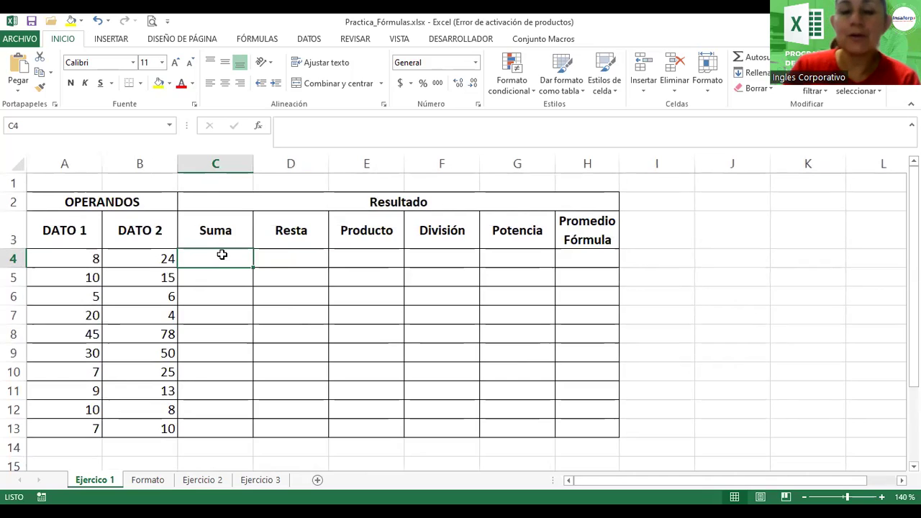
Enter =A4+B4 in C4 and =A5+B5 in C5.
{"action": "type", "text": "="}
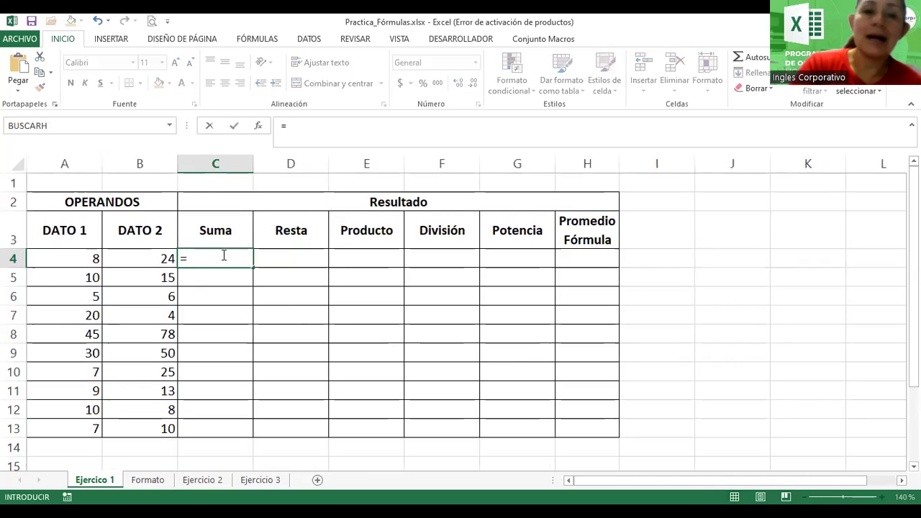
{"action": "left_click", "coordinate": [53, 258]}
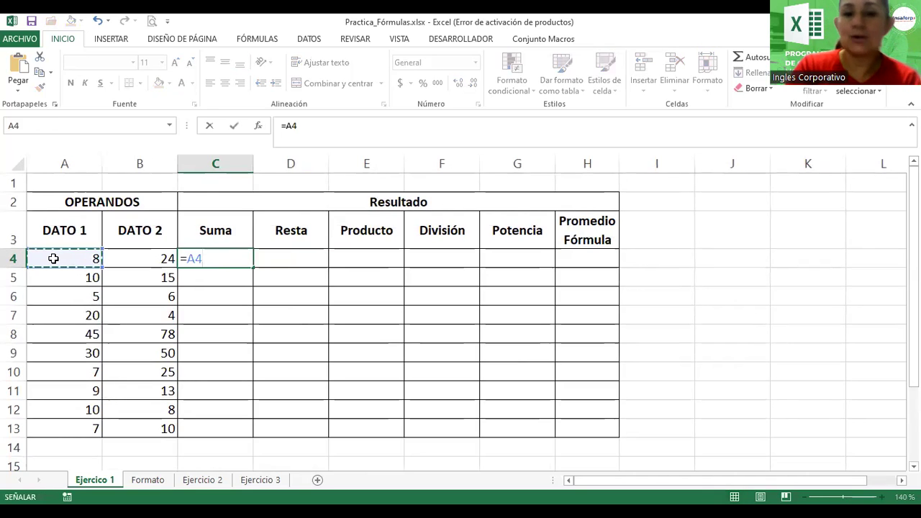
{"action": "type", "text": "+"}
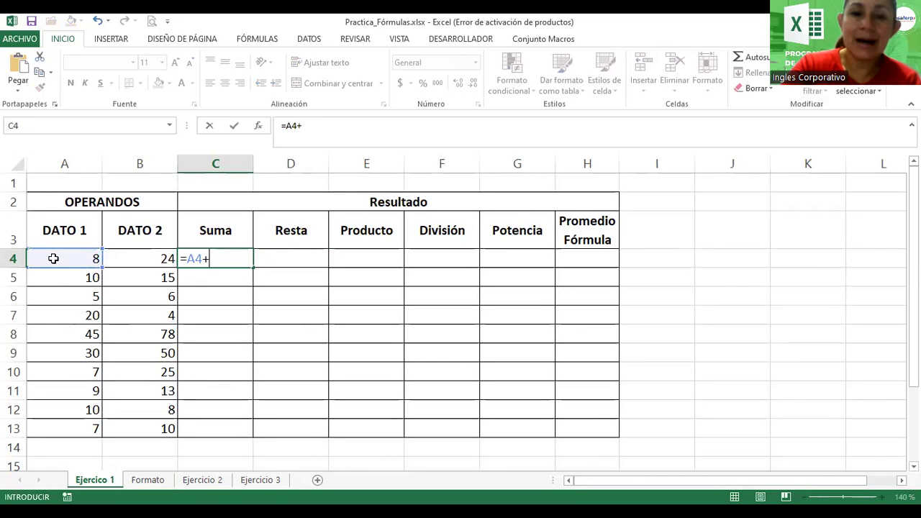
{"action": "left_click", "coordinate": [121, 257]}
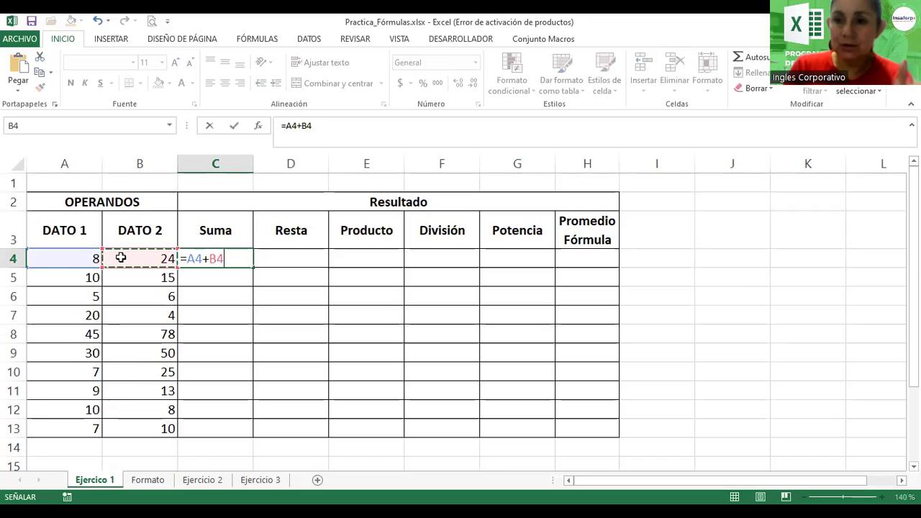
{"action": "key", "text": "Return"}
{"action": "type", "text": "="}
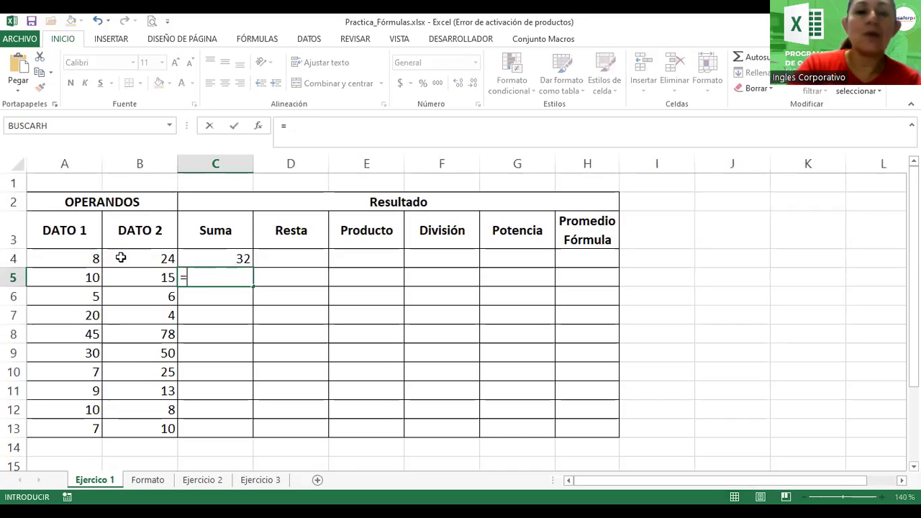
{"action": "left_click", "coordinate": [50, 280]}
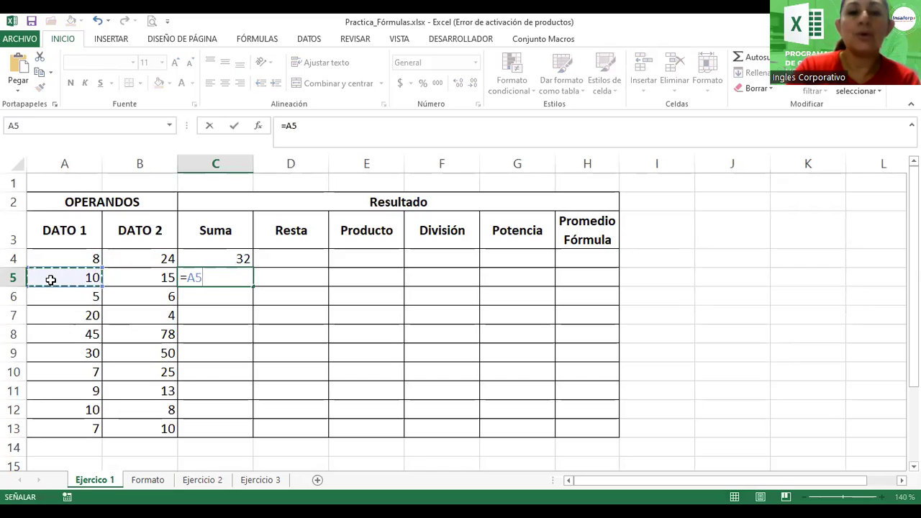
{"action": "type", "text": "+"}
{"action": "left_click", "coordinate": [129, 277]}
{"action": "key", "text": "Return"}
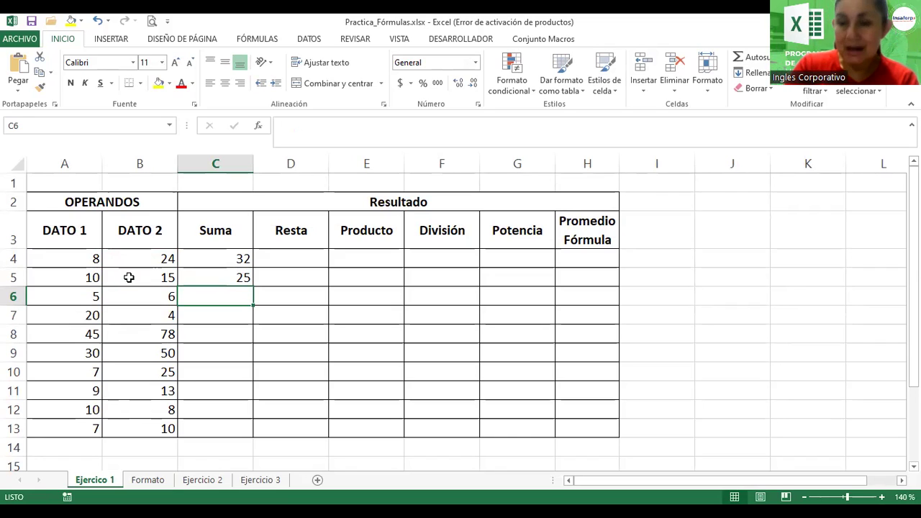
Copy the C5 sum formula down to C13 and select the data range A4:B13.
{"action": "left_click", "coordinate": [237, 277]}
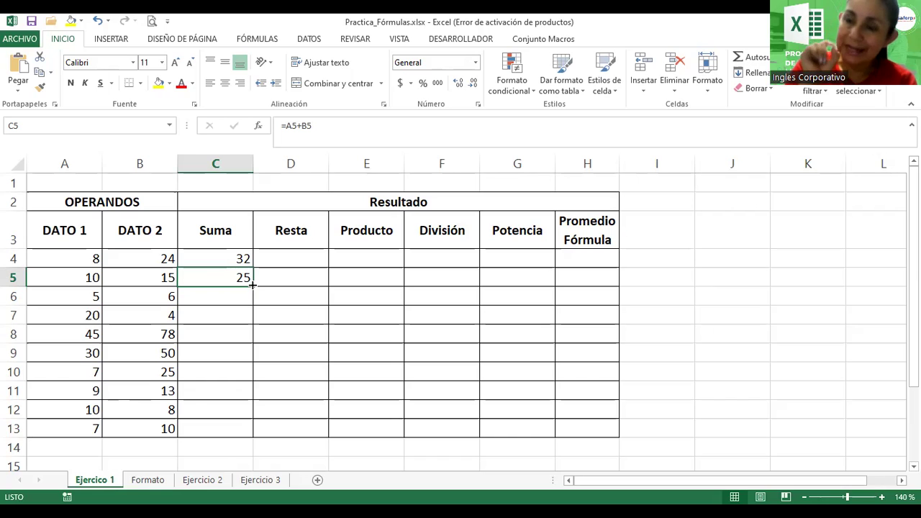
{"action": "left_click_drag", "start_coordinate": [253, 285], "coordinate": [244, 439]}
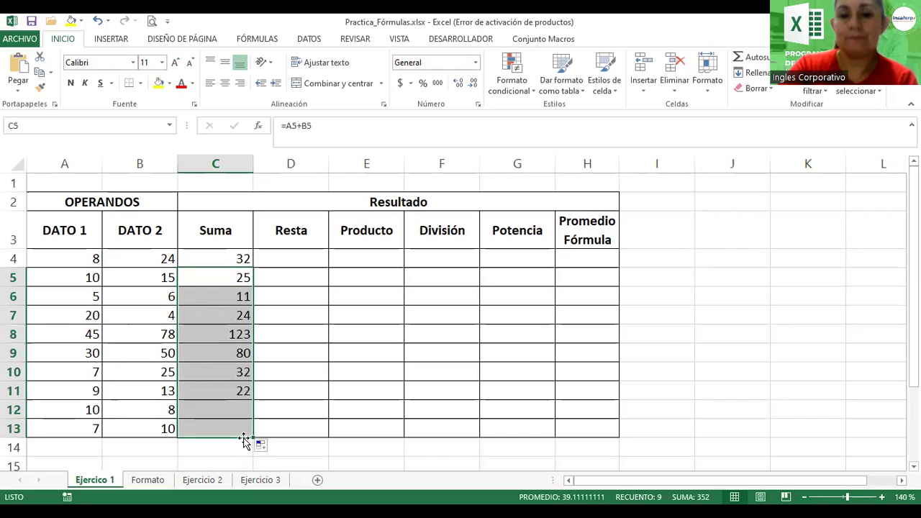
{"action": "left_click_drag", "start_coordinate": [80, 264], "coordinate": [168, 428]}
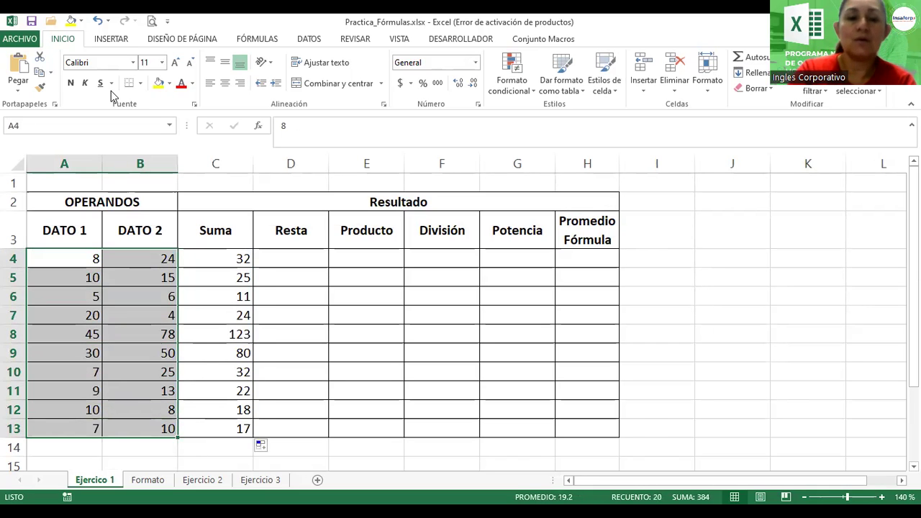
Make A4:B13 bold, centred and yellow-filled, then inspect the =A4+B4 formula in C4.
{"action": "left_click", "coordinate": [71, 83]}
{"action": "left_click", "coordinate": [225, 82]}
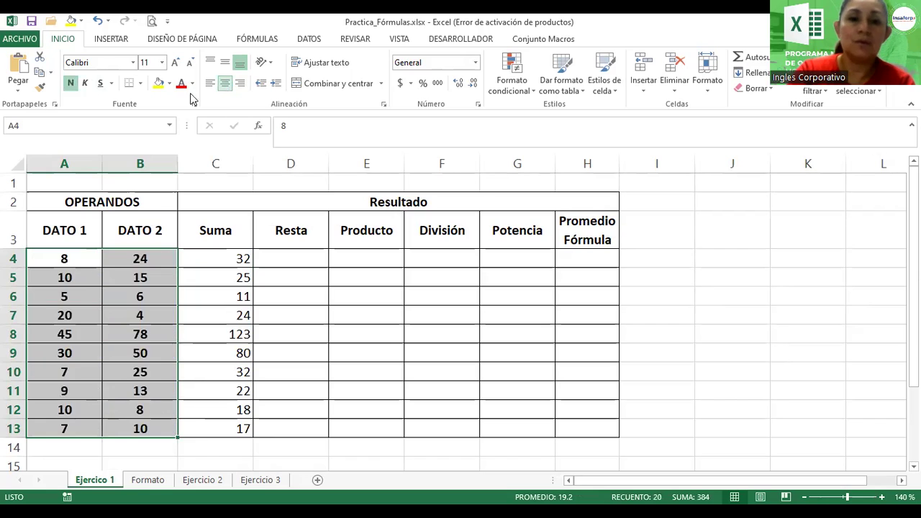
{"action": "left_click", "coordinate": [159, 83]}
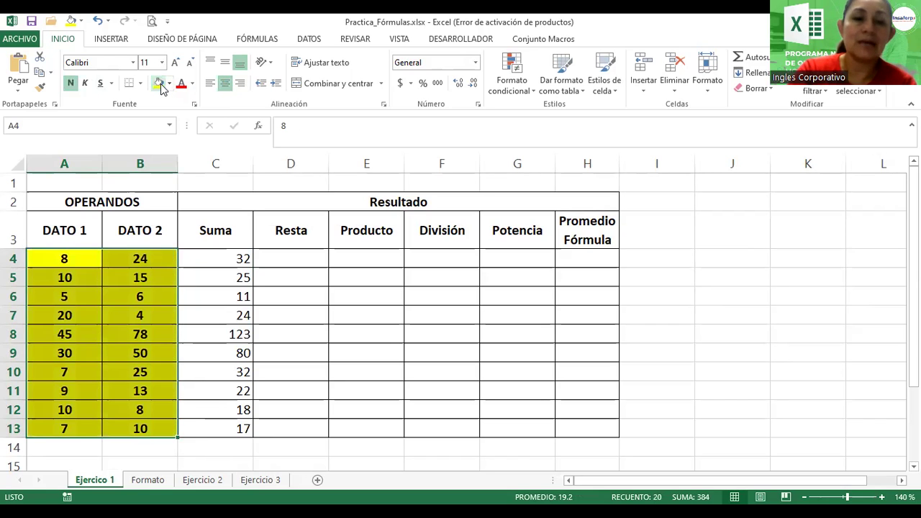
{"action": "left_click", "coordinate": [209, 275]}
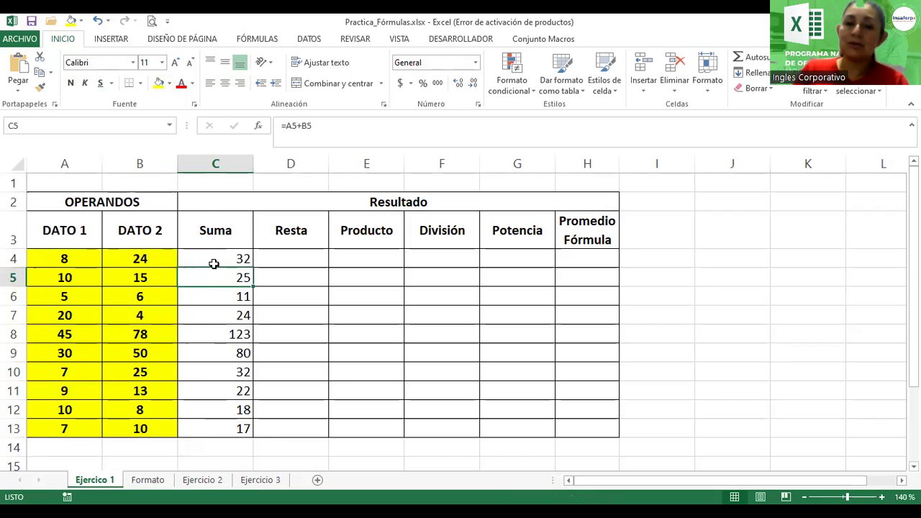
{"action": "double_click", "coordinate": [216, 259]}
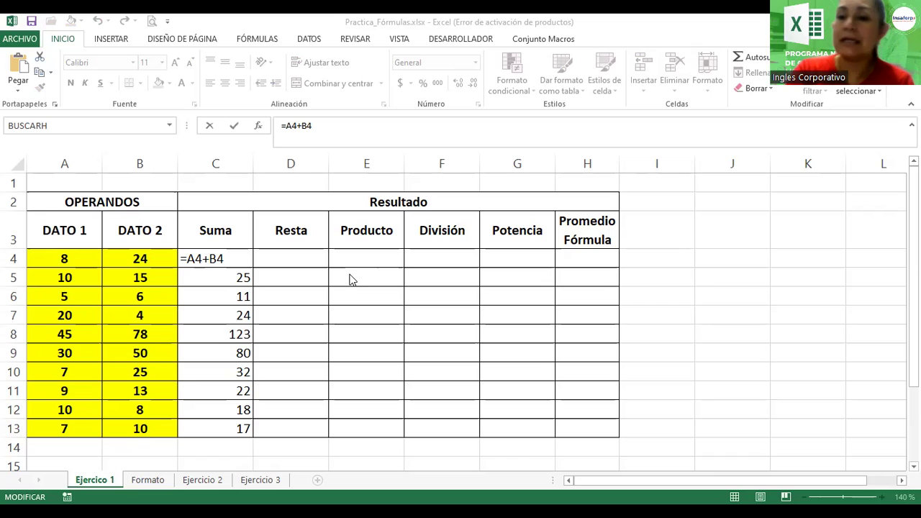
Enter =A4-B4 in D4 under Resta, giving -16.
{"action": "left_click", "coordinate": [283, 255]}
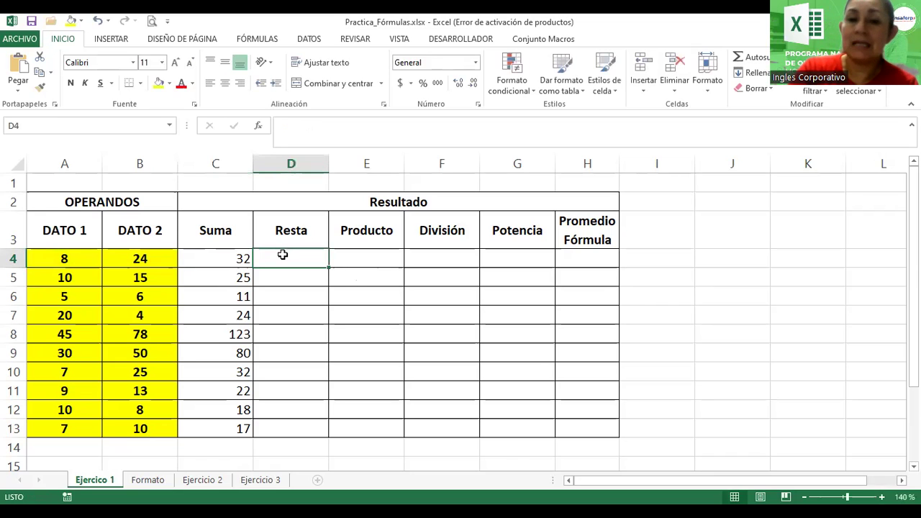
{"action": "type", "text": "="}
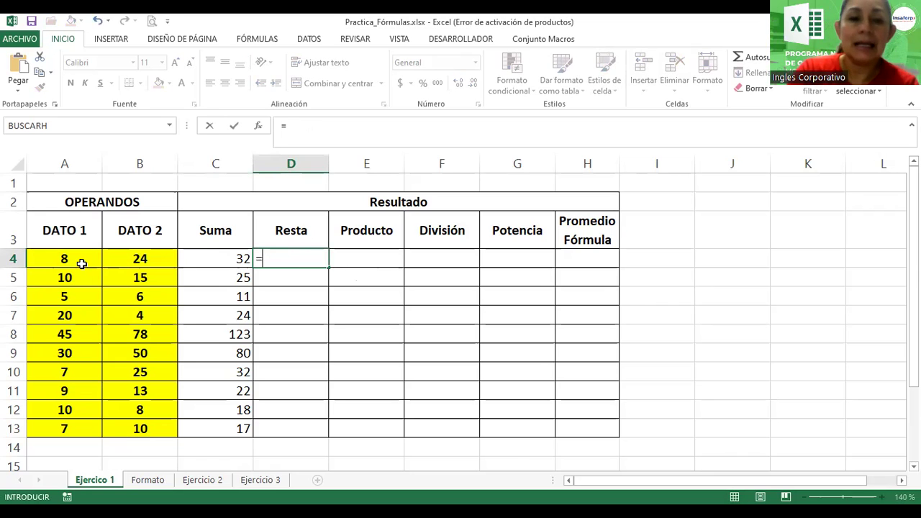
{"action": "left_click", "coordinate": [81, 262]}
{"action": "type", "text": "-"}
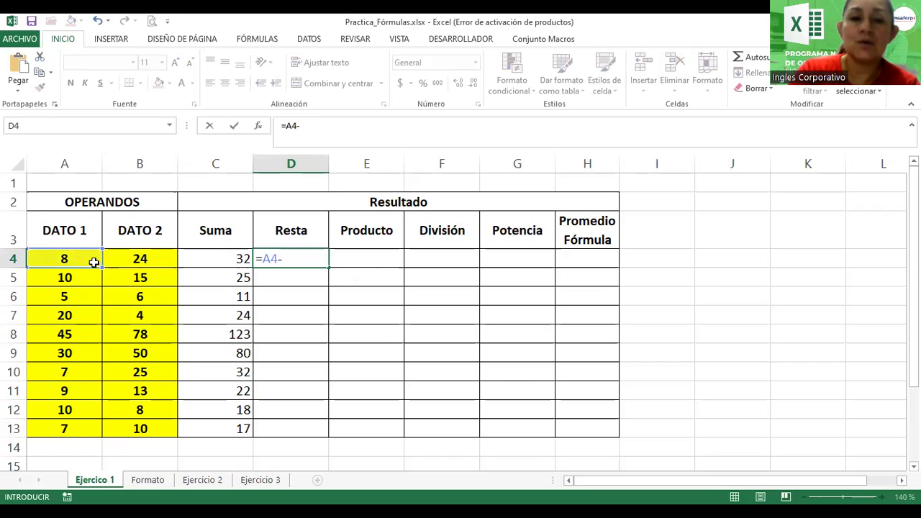
{"action": "left_click", "coordinate": [137, 260]}
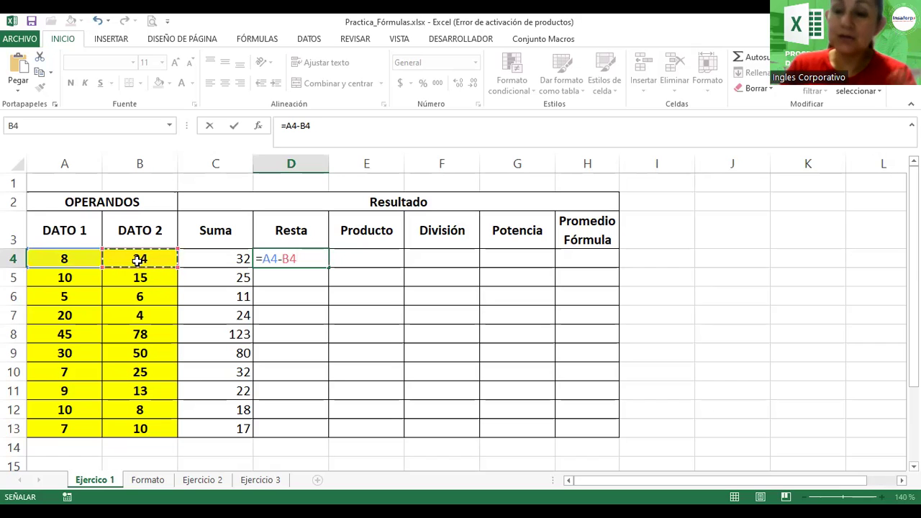
{"action": "key", "text": "Return"}
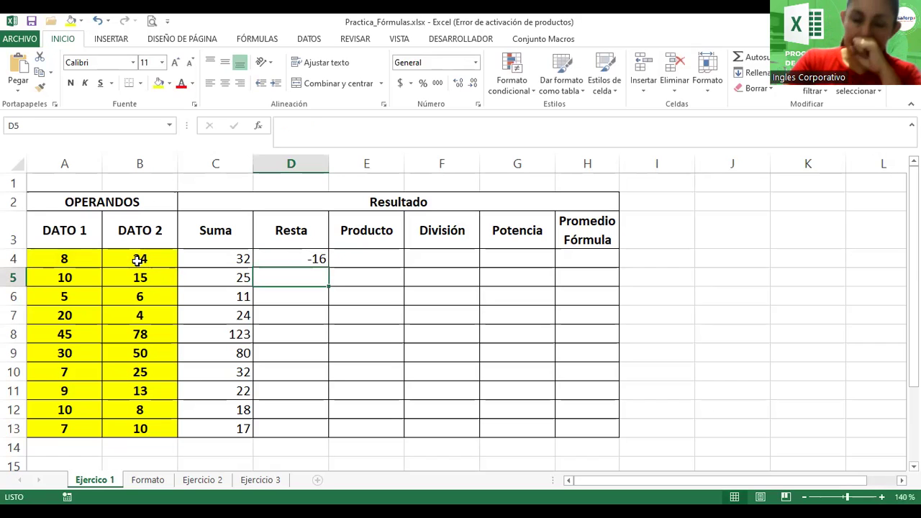
Reopen the D4 formula to display its cell references, then recommit it.
{"action": "double_click", "coordinate": [298, 253]}
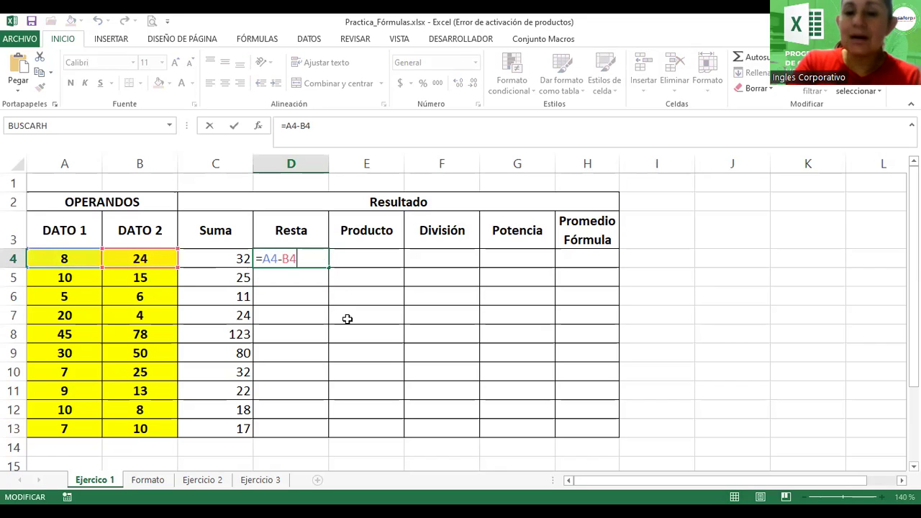
{"action": "key", "text": "Return"}
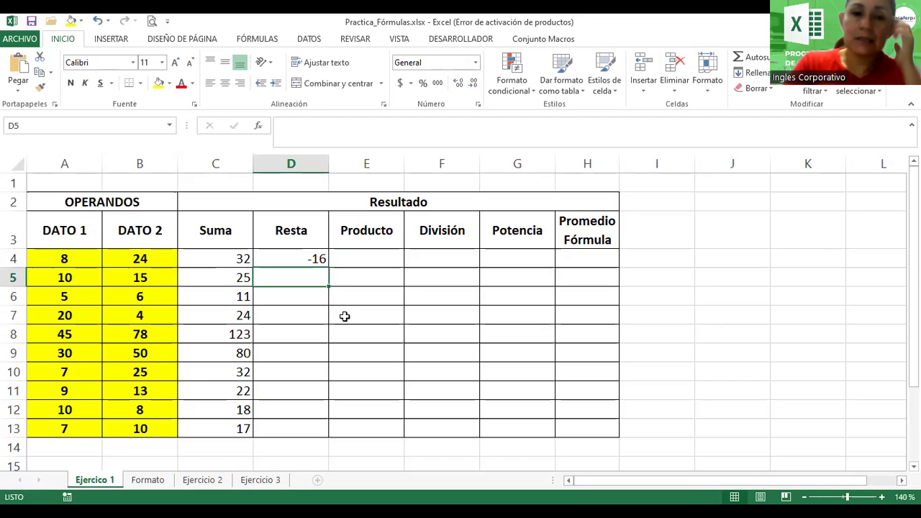
{"action": "left_click", "coordinate": [299, 264]}
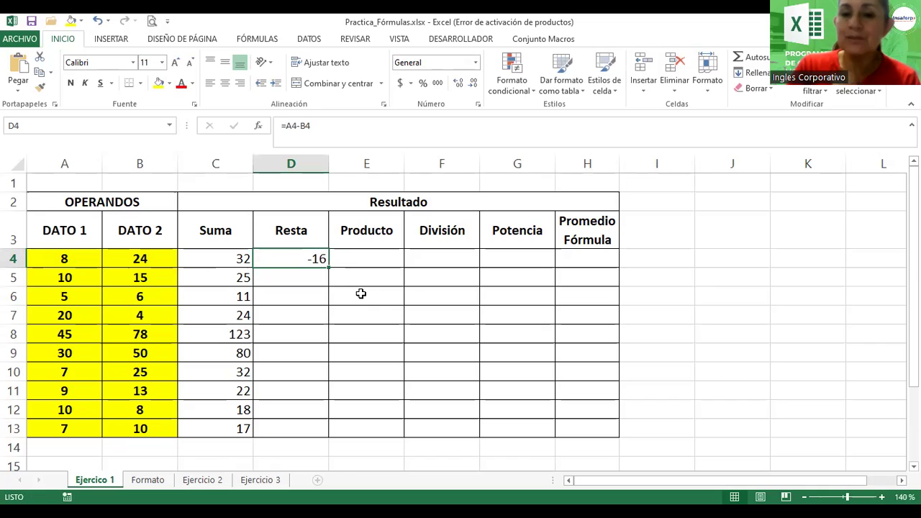
{"action": "double_click", "coordinate": [295, 257]}
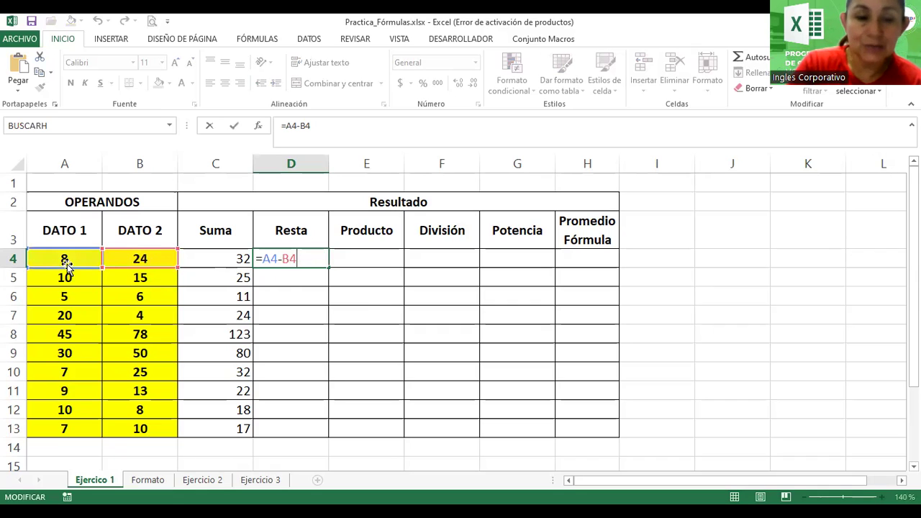
{"action": "left_click", "coordinate": [266, 260]}
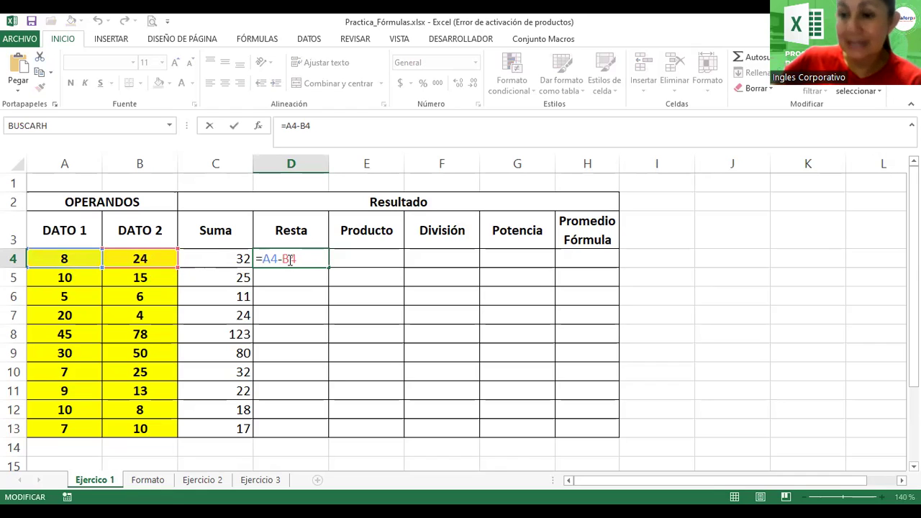
{"action": "key", "text": "Return"}
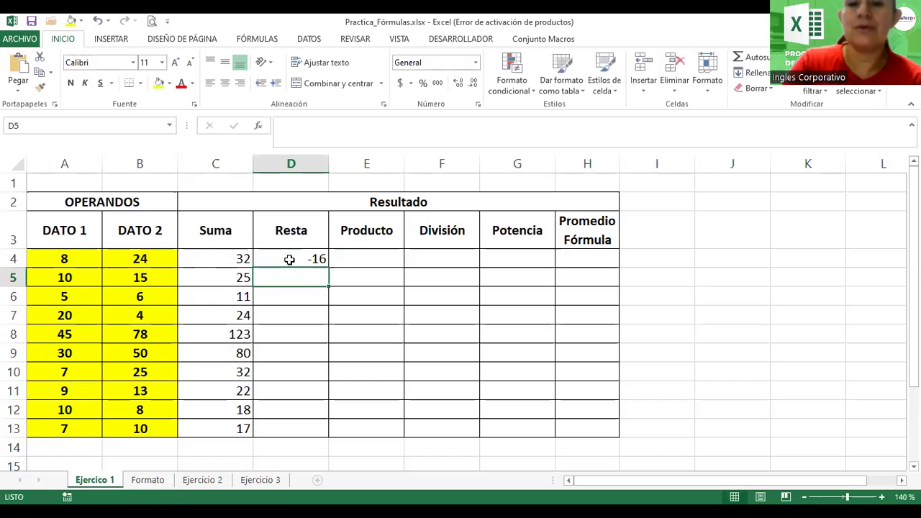
{"action": "left_click", "coordinate": [290, 261]}
Copy D4's subtraction formula down to D13, giving -16 through -3.
{"action": "left_click_drag", "start_coordinate": [329, 268], "coordinate": [323, 440]}
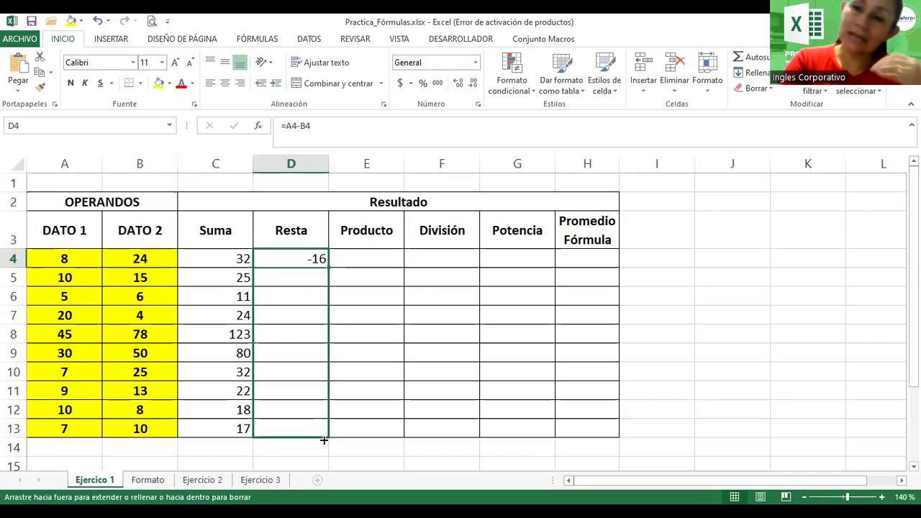
{"action": "left_click_drag", "start_coordinate": [324, 439], "coordinate": [323, 440]}
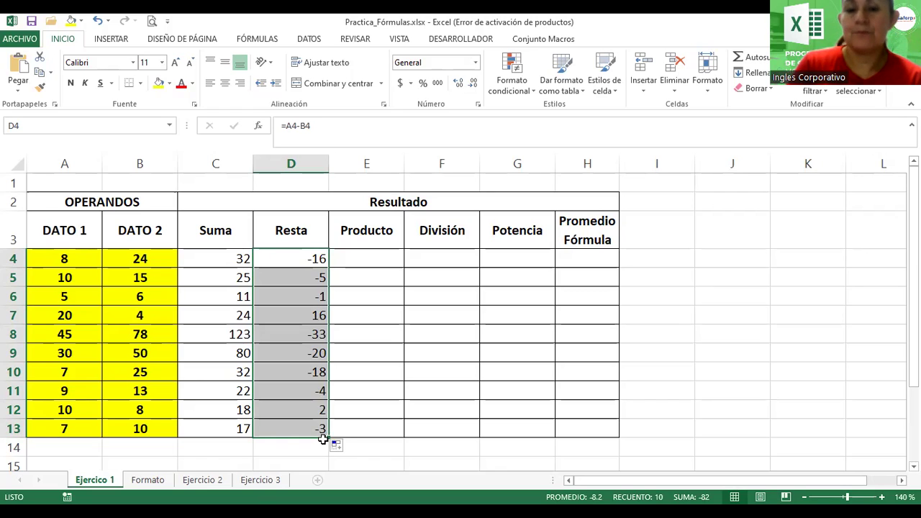
Enter =A4*B4 in E4 under Producto.
{"action": "left_click", "coordinate": [356, 265]}
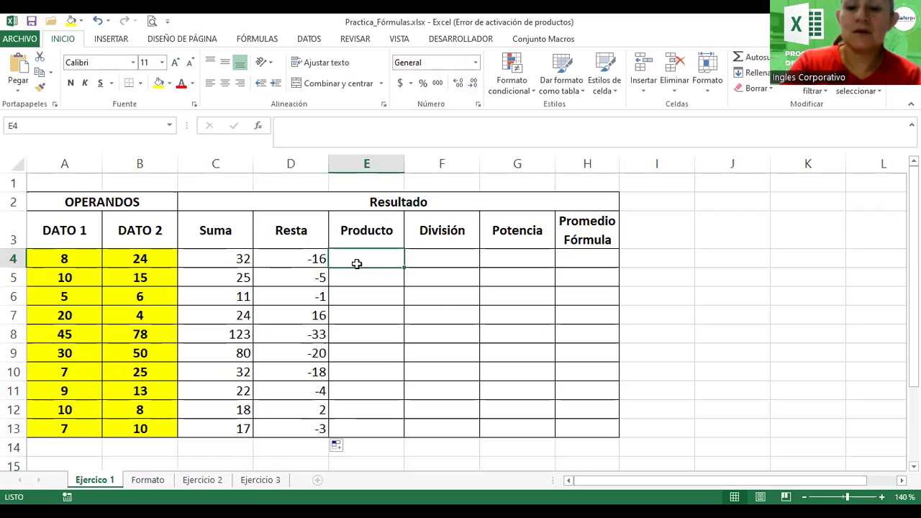
{"action": "type", "text": "="}
{"action": "left_click", "coordinate": [67, 260]}
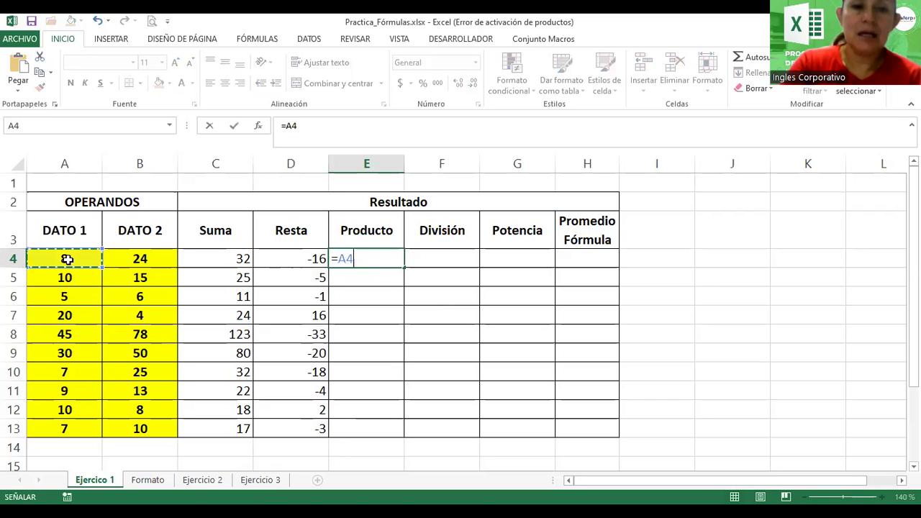
{"action": "type", "text": "*"}
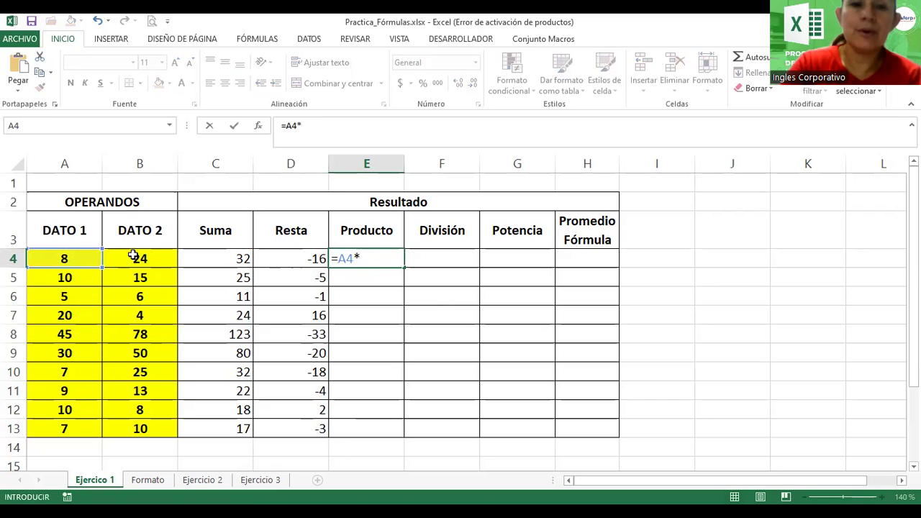
{"action": "left_click", "coordinate": [149, 263]}
{"action": "key", "text": "Return"}
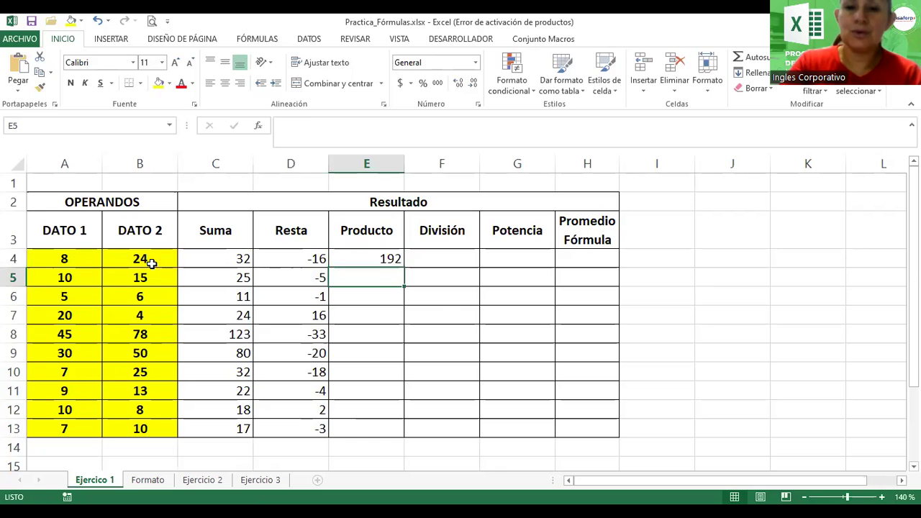
Show the E4 formula's references, then copy it down to E13 (192 to 70).
{"action": "left_click", "coordinate": [360, 258]}
{"action": "double_click", "coordinate": [360, 257]}
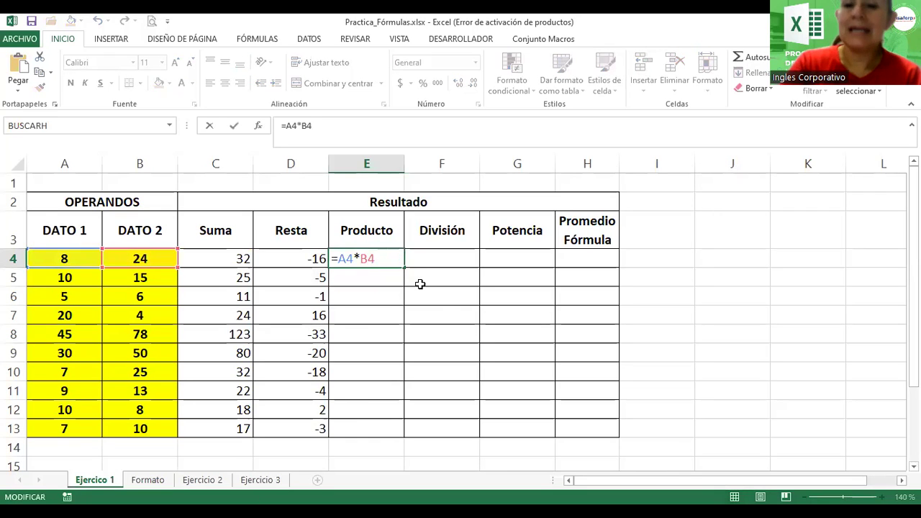
{"action": "key", "text": "Return"}
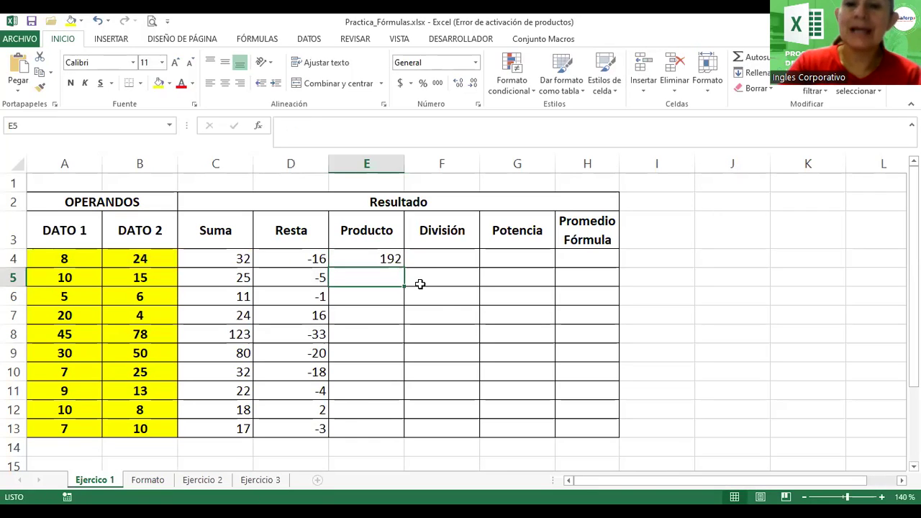
{"action": "left_click", "coordinate": [400, 259]}
{"action": "left_click_drag", "start_coordinate": [404, 267], "coordinate": [403, 438]}
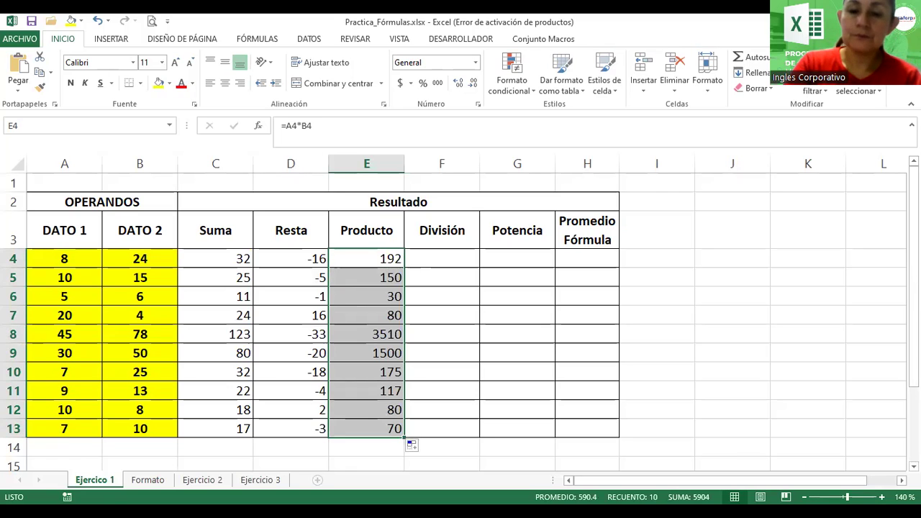
Enter =A4/B4 in F4 to divide DATO 1 by DATO 2, giving 0.3333333.
{"action": "left_click", "coordinate": [457, 261]}
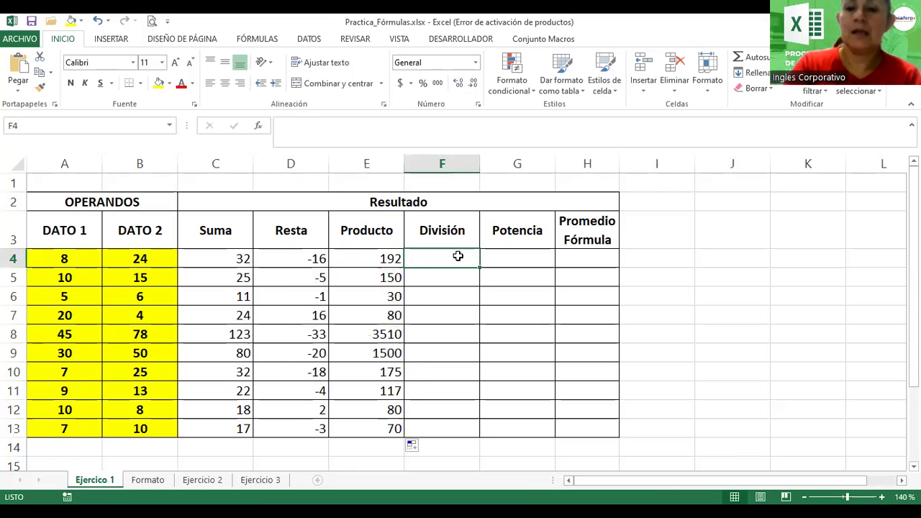
{"action": "type", "text": "="}
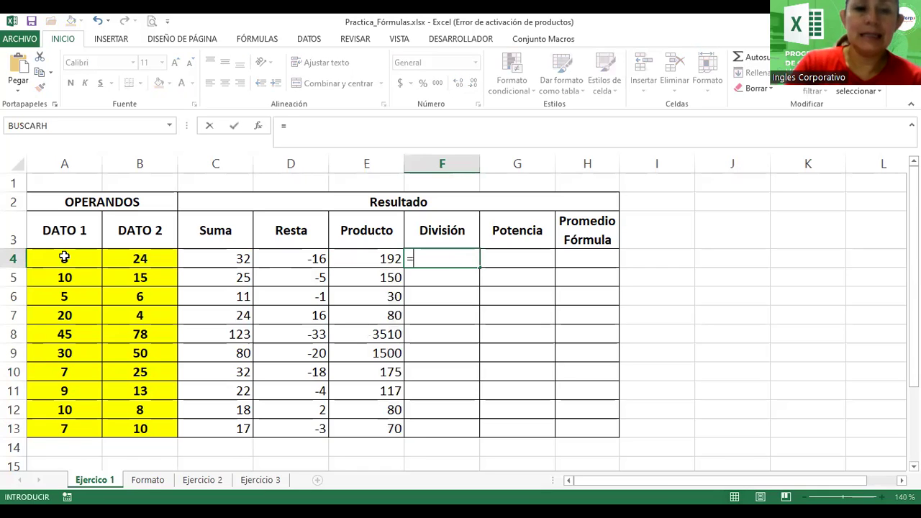
{"action": "left_click", "coordinate": [64, 257]}
{"action": "type", "text": "/"}
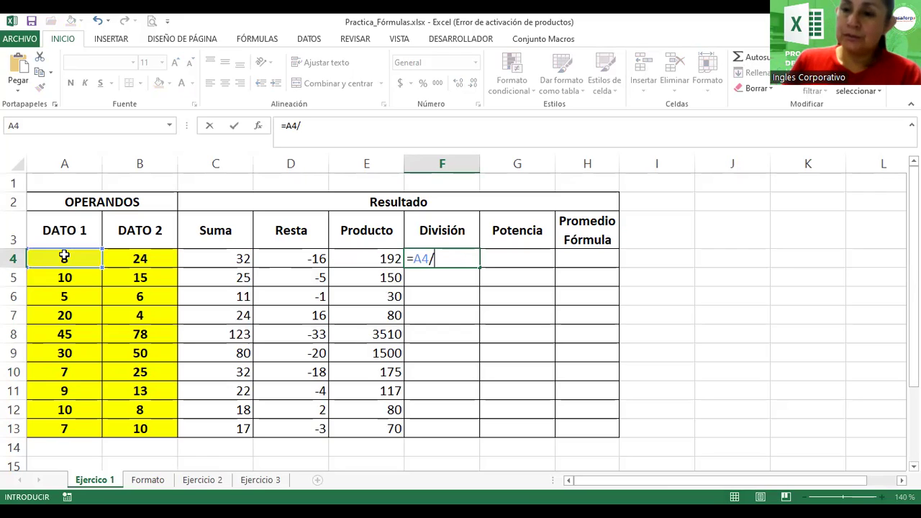
{"action": "left_click", "coordinate": [129, 256]}
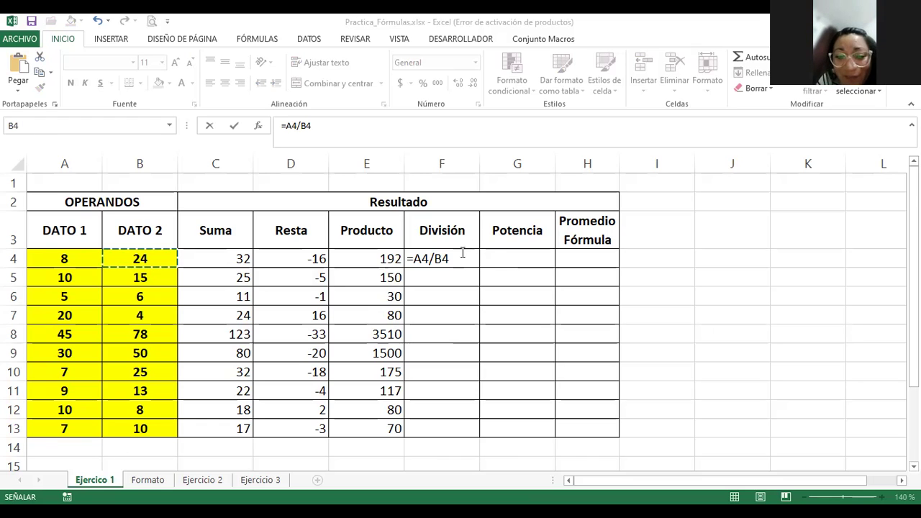
{"action": "key", "text": "Return"}
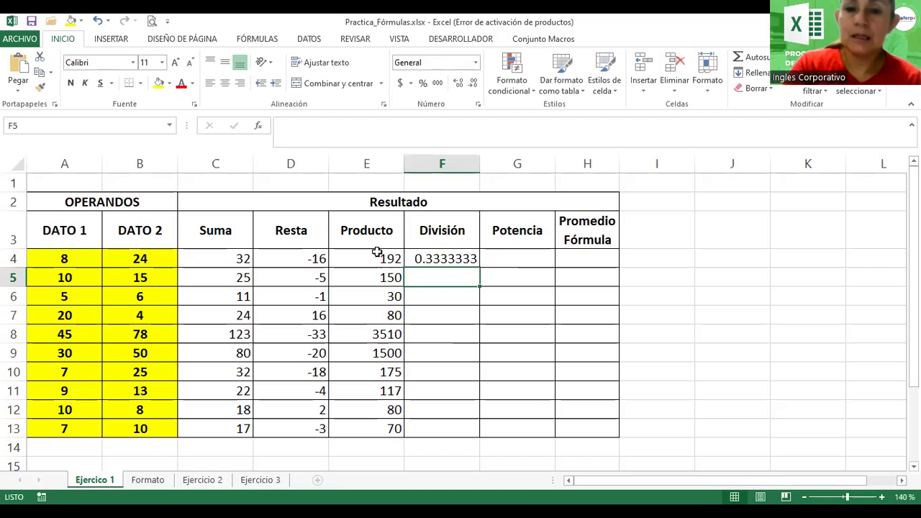
Commit =A4*B4 in E4 (192), then fill F4's division formula down to F13.
{"action": "double_click", "coordinate": [377, 253]}
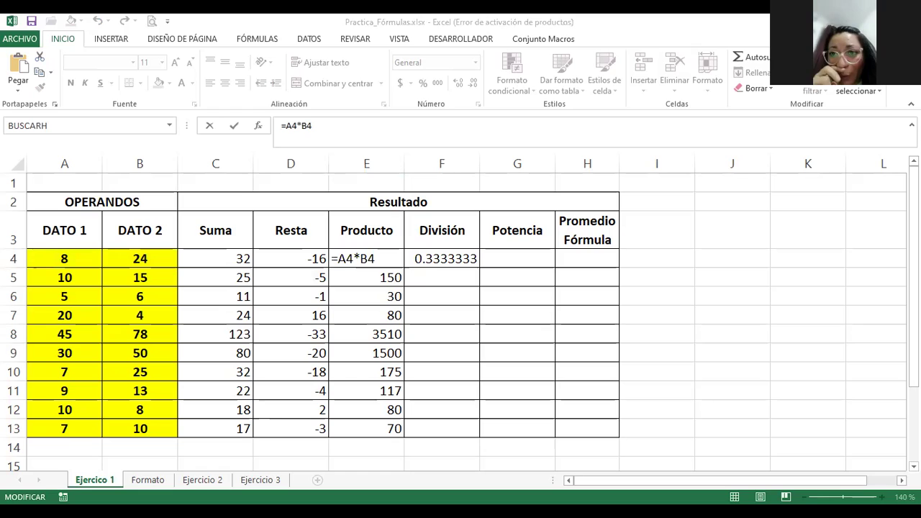
{"action": "left_click", "coordinate": [374, 259]}
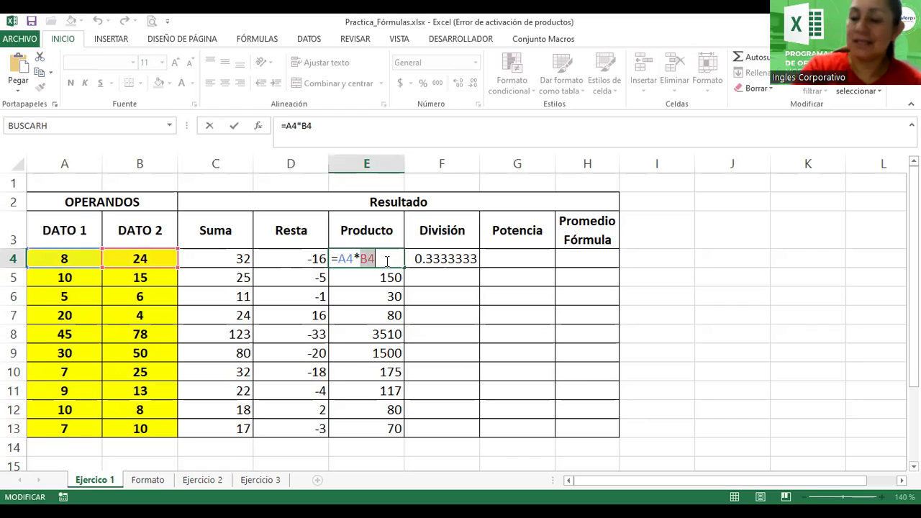
{"action": "key", "text": "Return"}
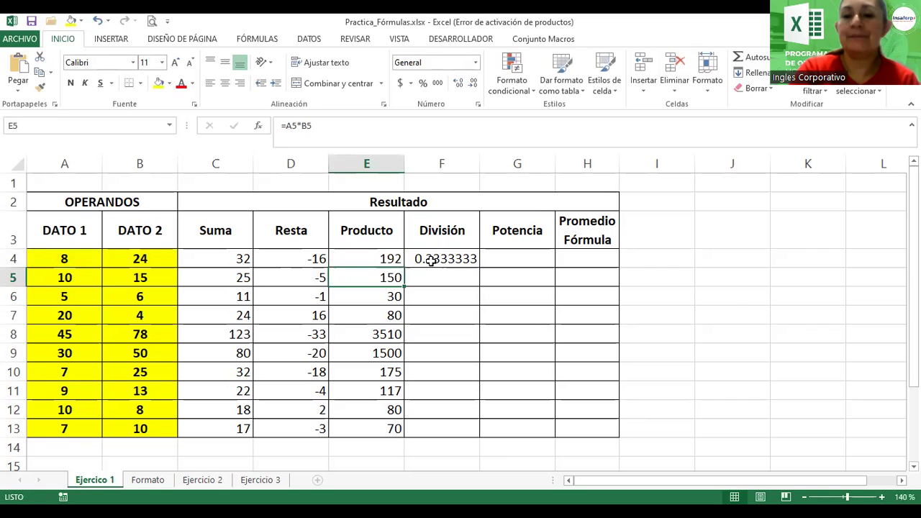
{"action": "left_click", "coordinate": [429, 259]}
{"action": "left_click_drag", "start_coordinate": [480, 268], "coordinate": [479, 437]}
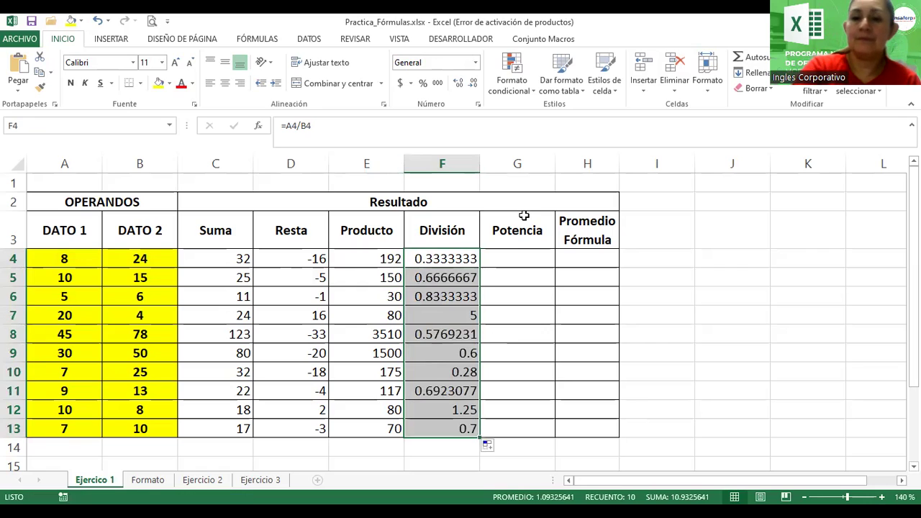
Insert a blank column at H, before Promedio Fórmula.
{"action": "left_click", "coordinate": [505, 252]}
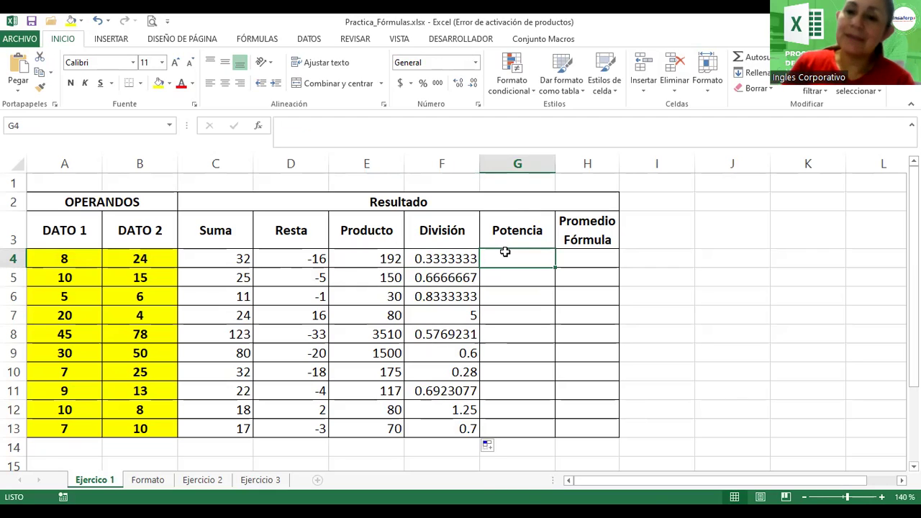
{"action": "left_click", "coordinate": [534, 240]}
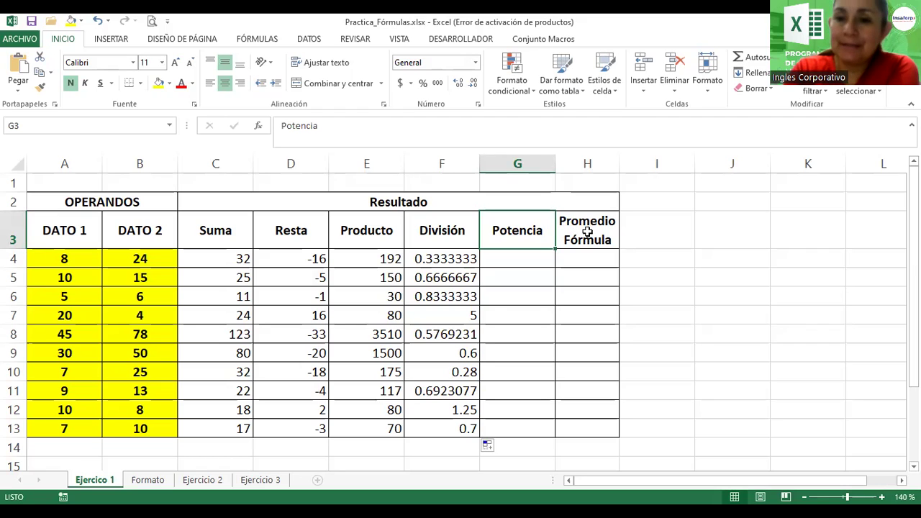
{"action": "left_click", "coordinate": [585, 231]}
{"action": "left_click", "coordinate": [587, 163]}
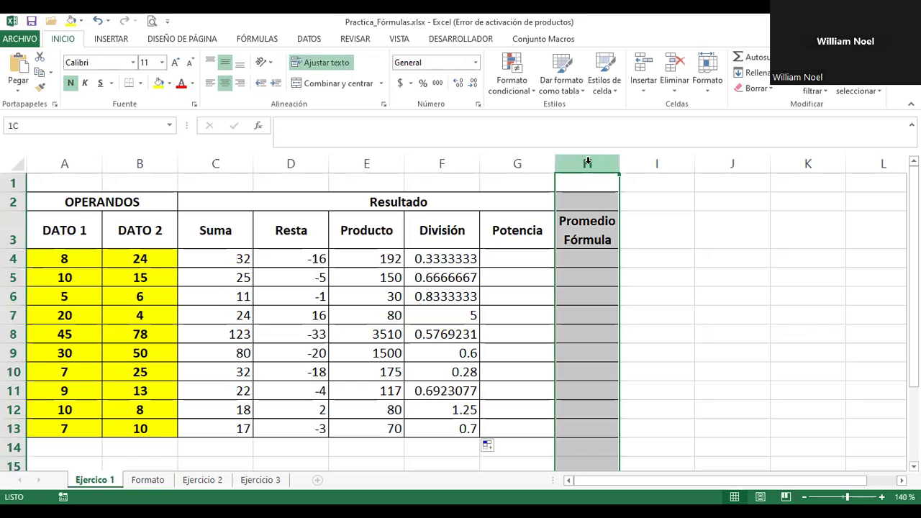
{"action": "right_click", "coordinate": [589, 165]}
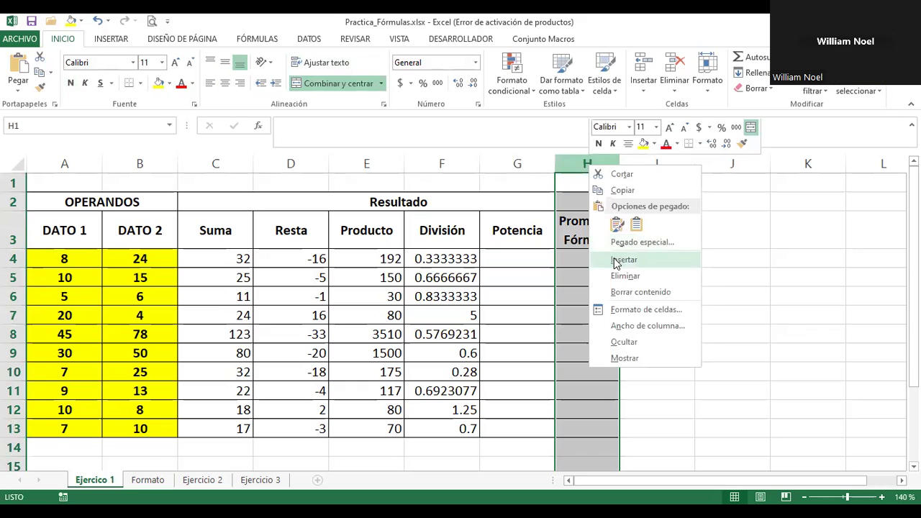
{"action": "left_click", "coordinate": [617, 260]}
{"action": "left_click", "coordinate": [523, 229]}
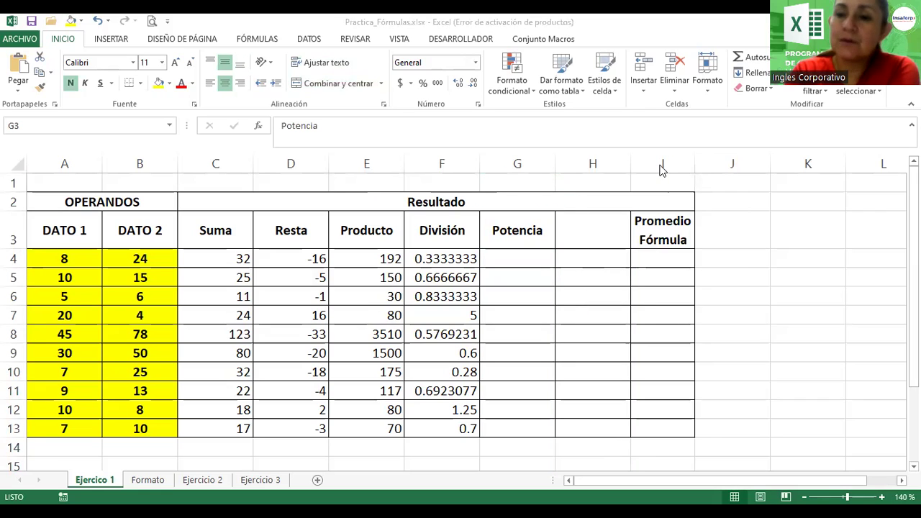
Insert a second blank column, pushing Promedio Fórmula to column J.
{"action": "left_click", "coordinate": [661, 164]}
{"action": "right_click", "coordinate": [662, 166]}
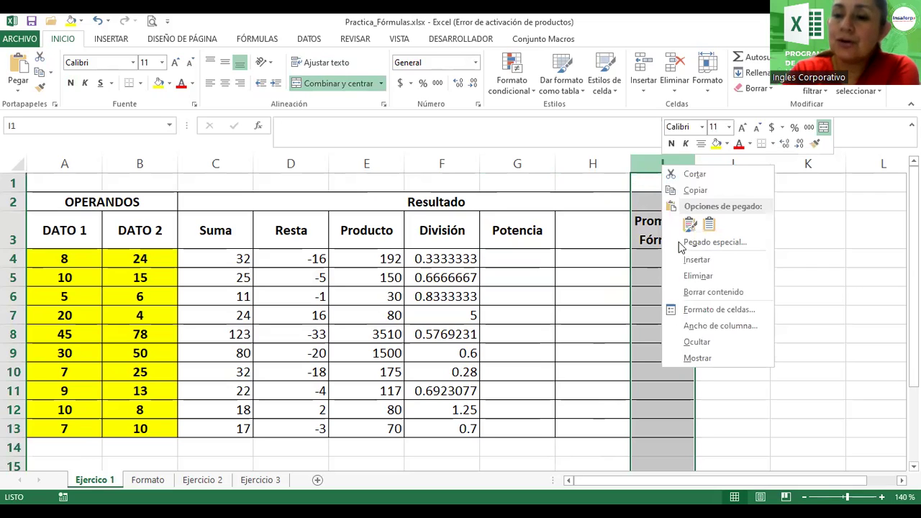
{"action": "left_click", "coordinate": [680, 264]}
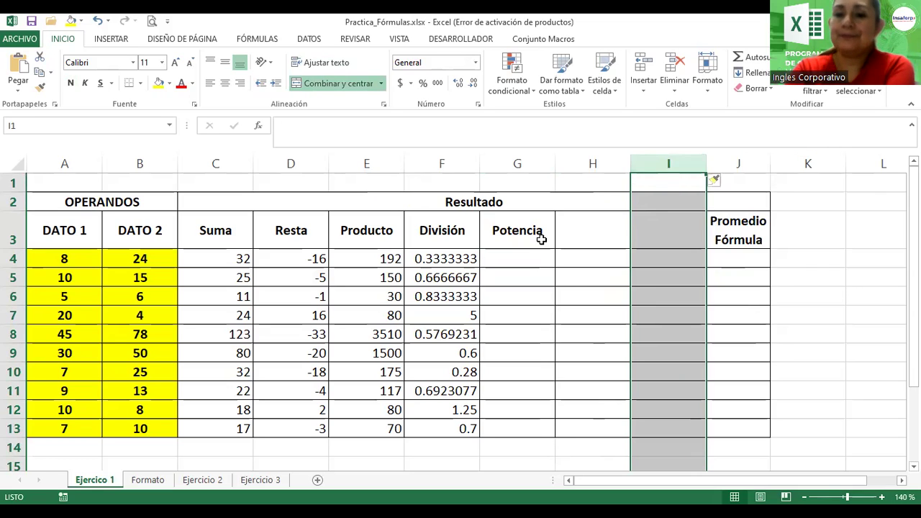
{"action": "left_click", "coordinate": [539, 237]}
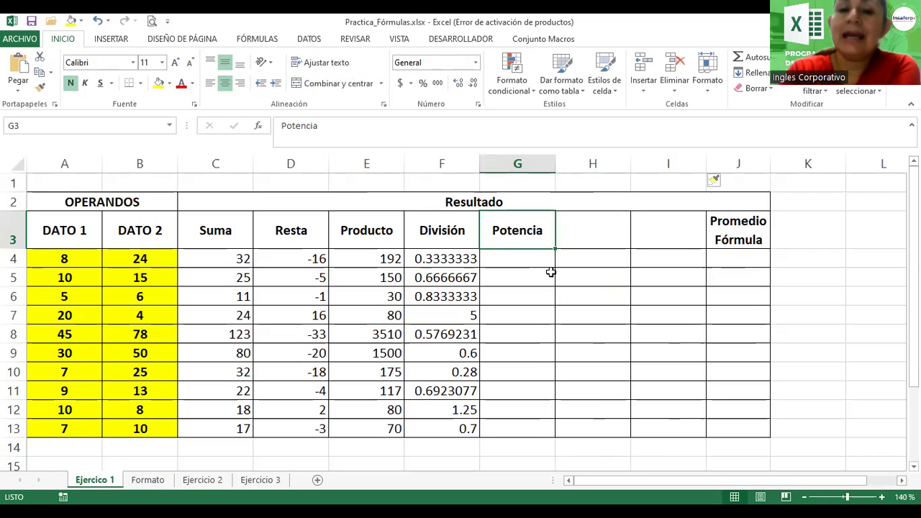
Append ' x' to the G3 header so it reads 'Potencia x'.
{"action": "double_click", "coordinate": [537, 229]}
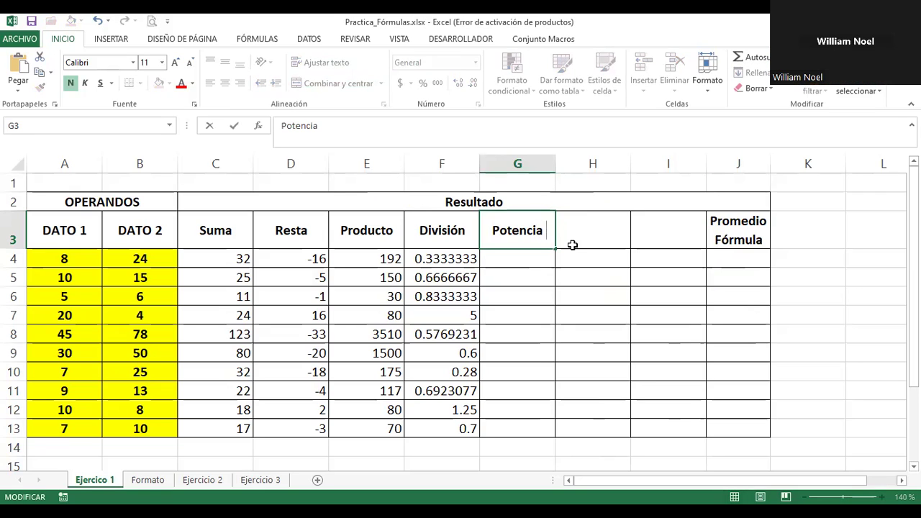
{"action": "type", "text": "x"}
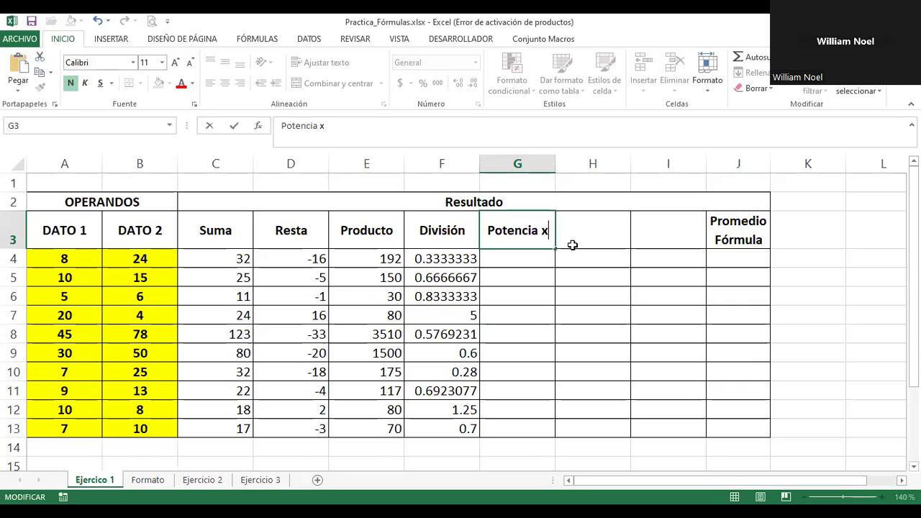
{"action": "key", "text": "Return"}
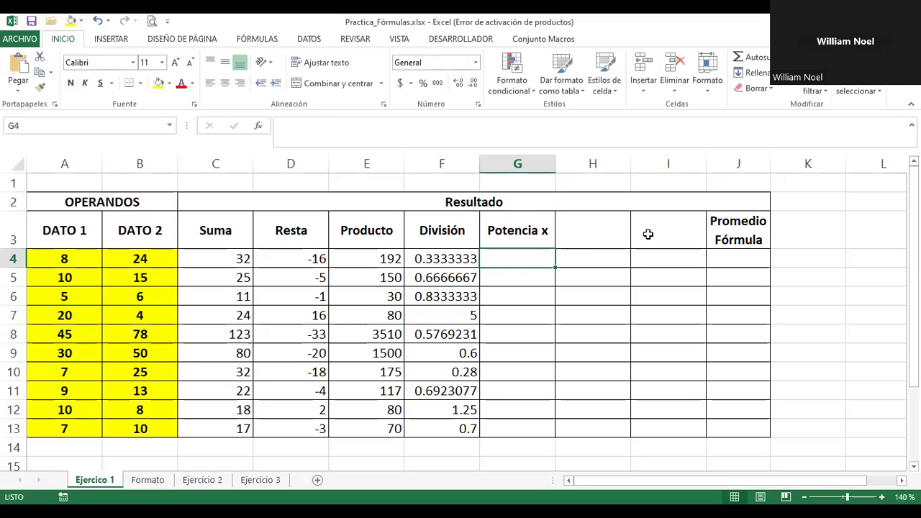
{"action": "left_click", "coordinate": [611, 161]}
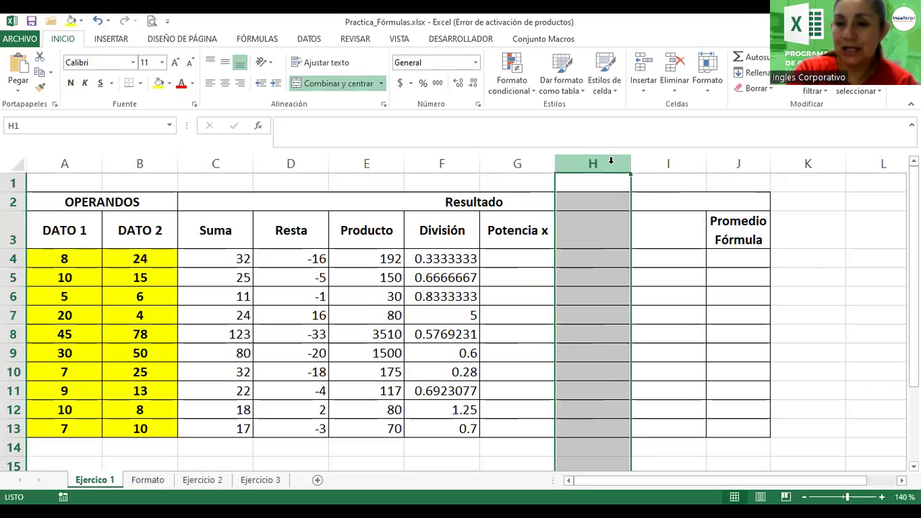
{"action": "right_click", "coordinate": [612, 165]}
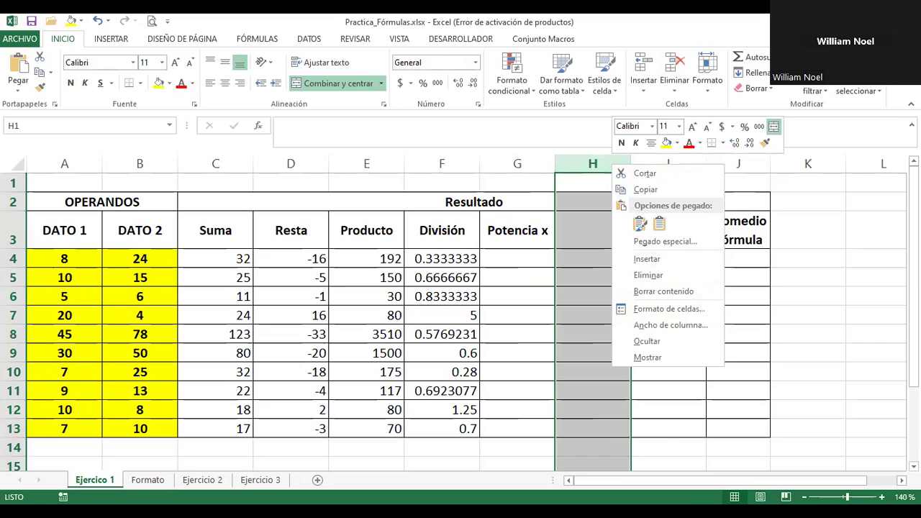
{"action": "key", "text": "alt+Tab"}
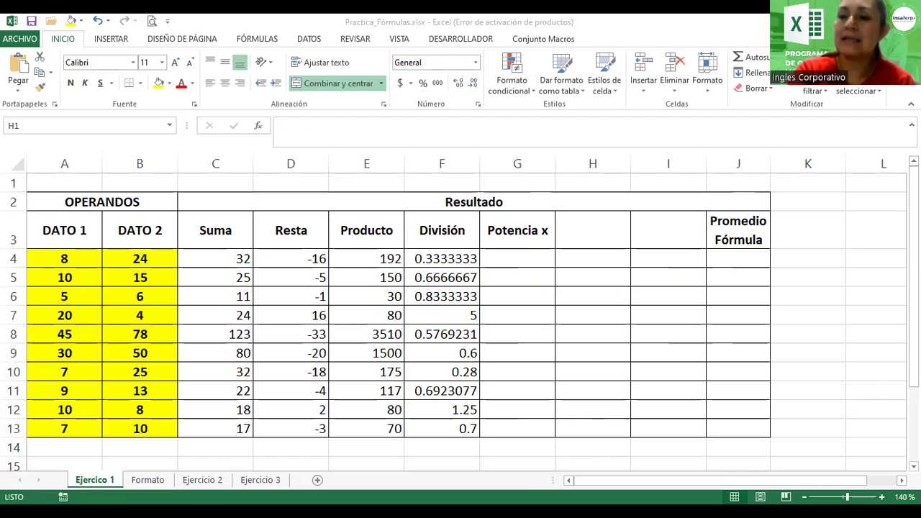
{"action": "left_click", "coordinate": [531, 239]}
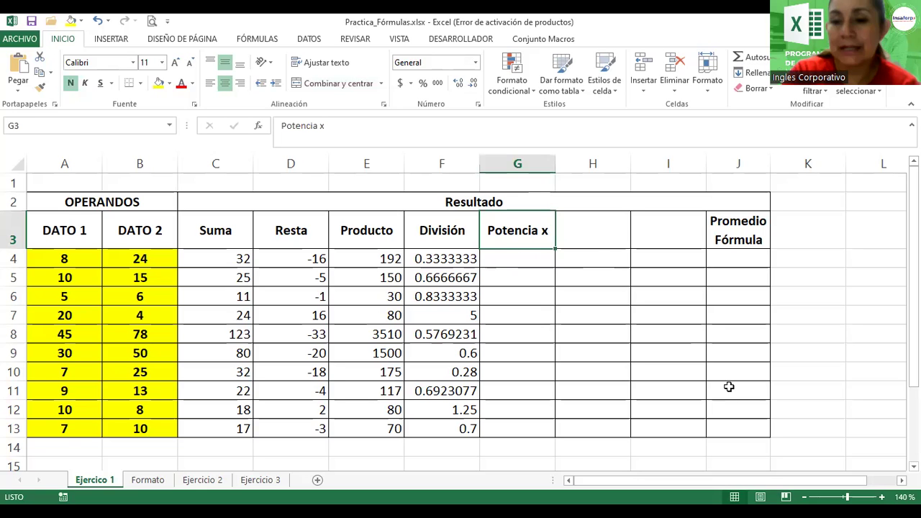
Bring the table back into view and add a 2 after 'Potencia x' in G3.
{"action": "scroll", "coordinate": [461, 313], "scroll_direction": "up", "scroll_amount": 2, "text": "ctrl"}
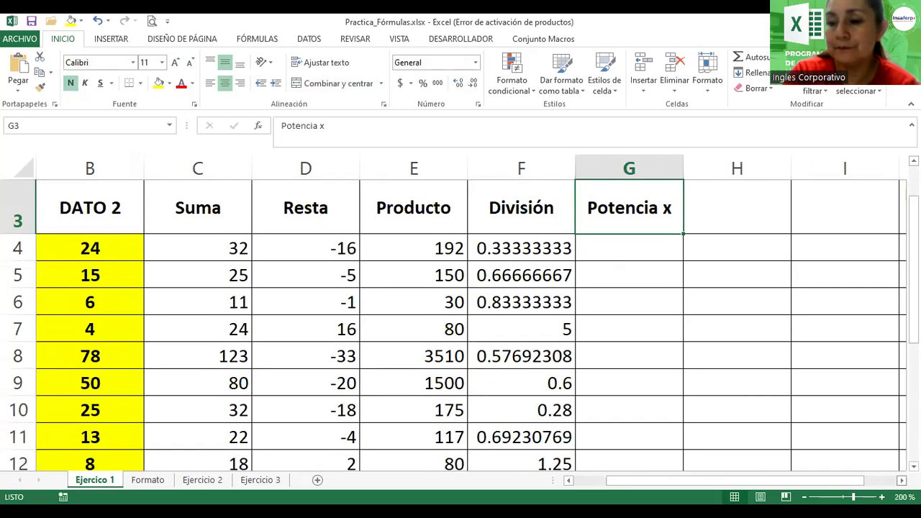
{"action": "scroll", "coordinate": [461, 313], "scroll_direction": "right", "scroll_amount": 1}
{"action": "scroll", "coordinate": [461, 324], "scroll_direction": "up", "scroll_amount": 1}
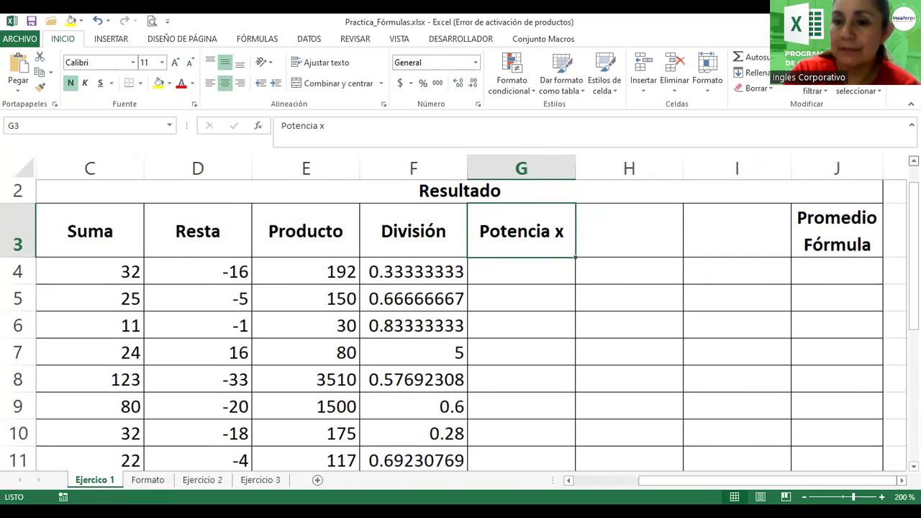
{"action": "double_click", "coordinate": [536, 244]}
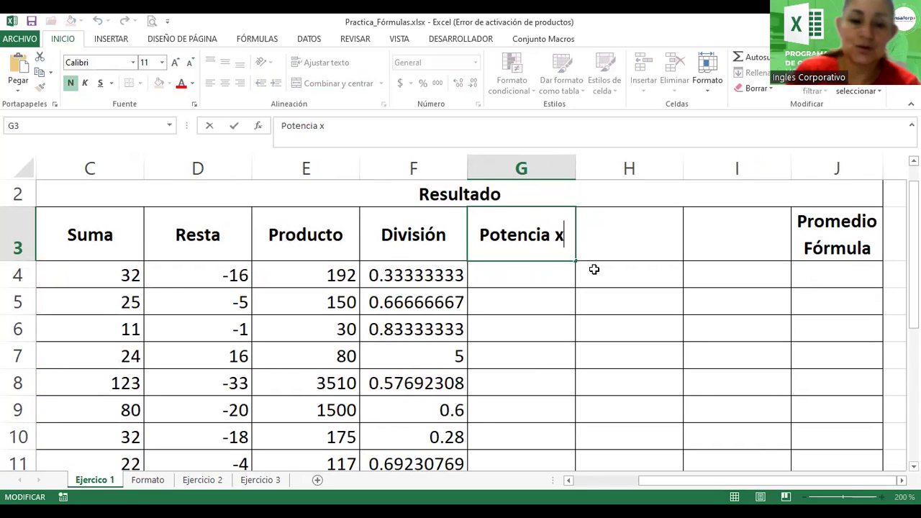
{"action": "type", "text": "2"}
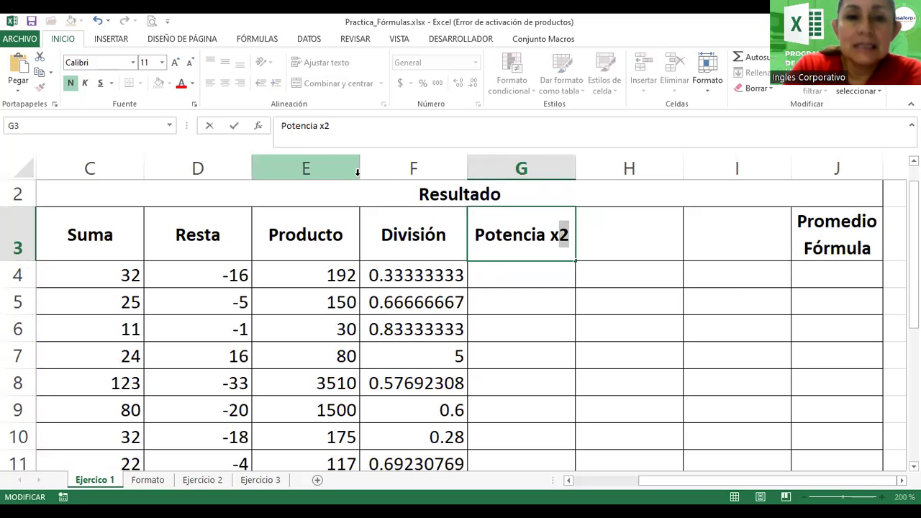
Apply Superíndice to the 2 so G3 reads 'Potencia x²', then commit.
{"action": "left_click", "coordinate": [194, 105]}
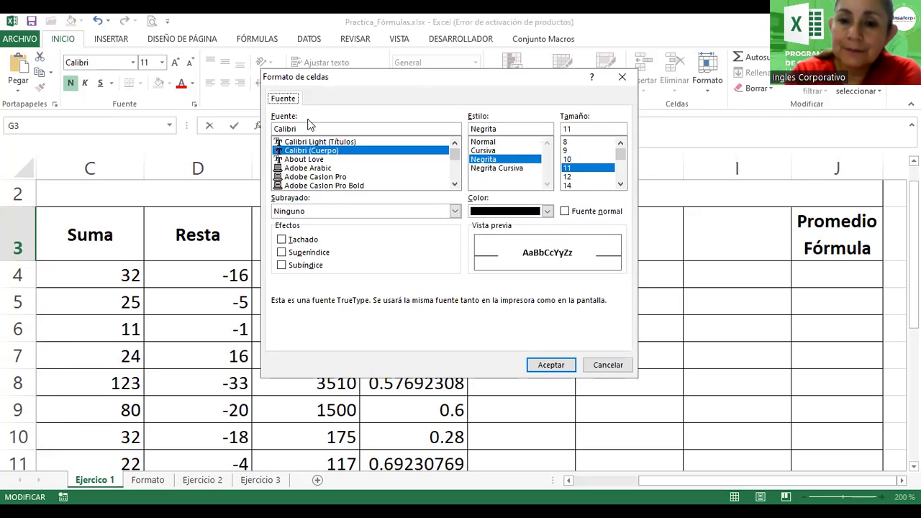
{"action": "left_click_drag", "start_coordinate": [310, 77], "coordinate": [144, 87]}
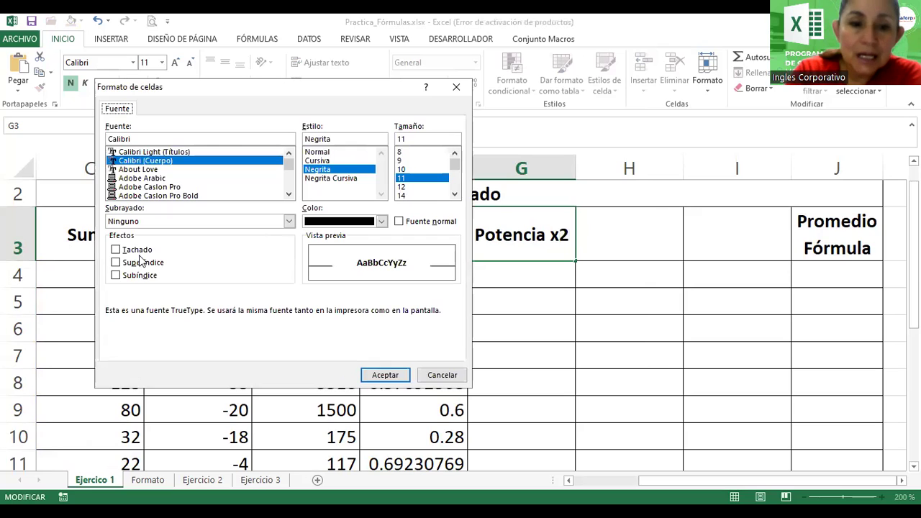
{"action": "left_click", "coordinate": [116, 263]}
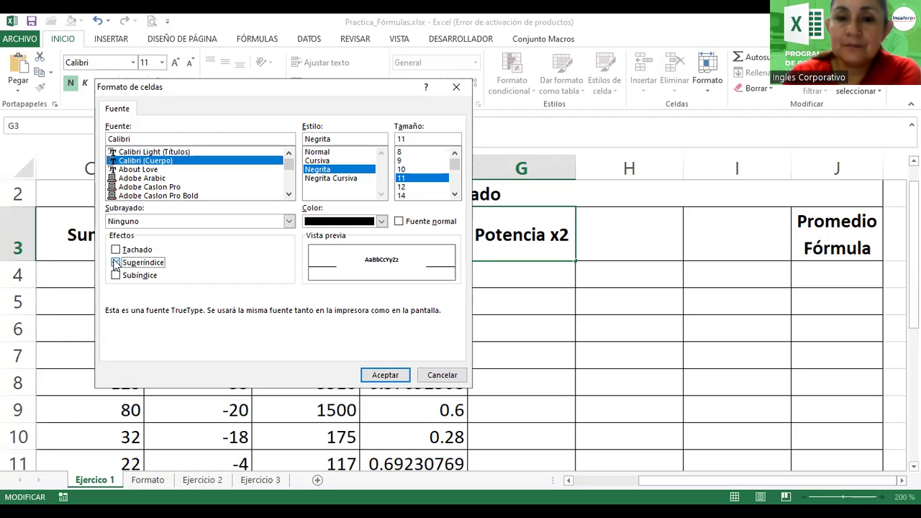
{"action": "left_click", "coordinate": [385, 377]}
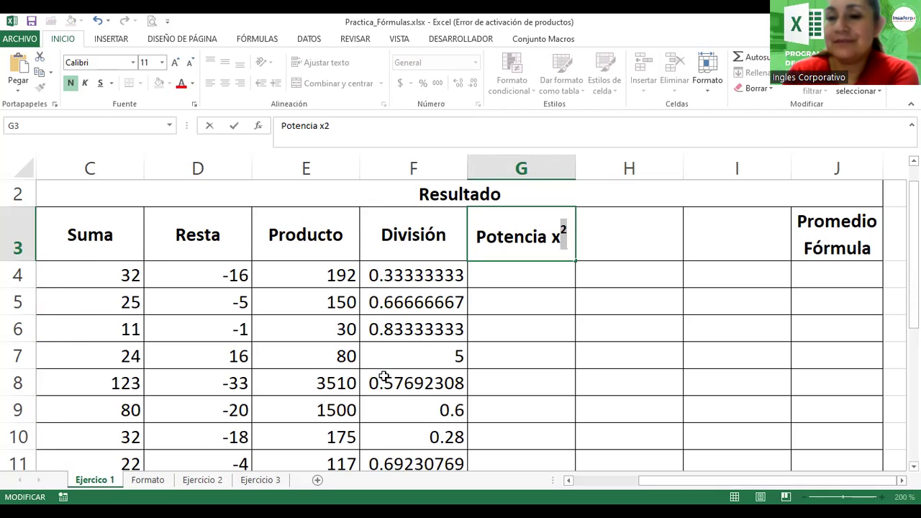
{"action": "key", "text": "Return"}
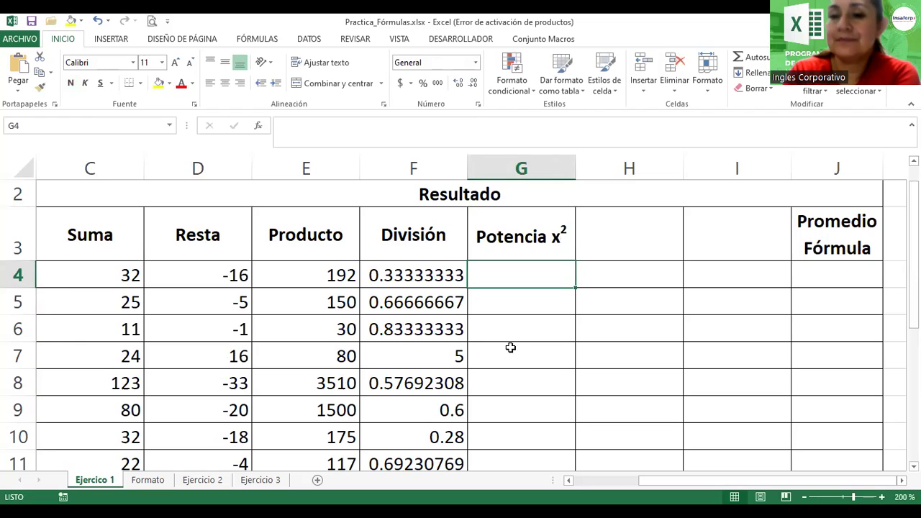
Fill the G3 header right so H3 and I3 read Potencia x3 and x4.
{"action": "left_click", "coordinate": [534, 236]}
{"action": "mouse_move", "coordinate": [574, 262]}
{"action": "left_mouse_down"}
{"action": "mouse_move", "coordinate": [631, 256]}
{"action": "mouse_move", "coordinate": [542, 255]}
{"action": "left_mouse_up"}
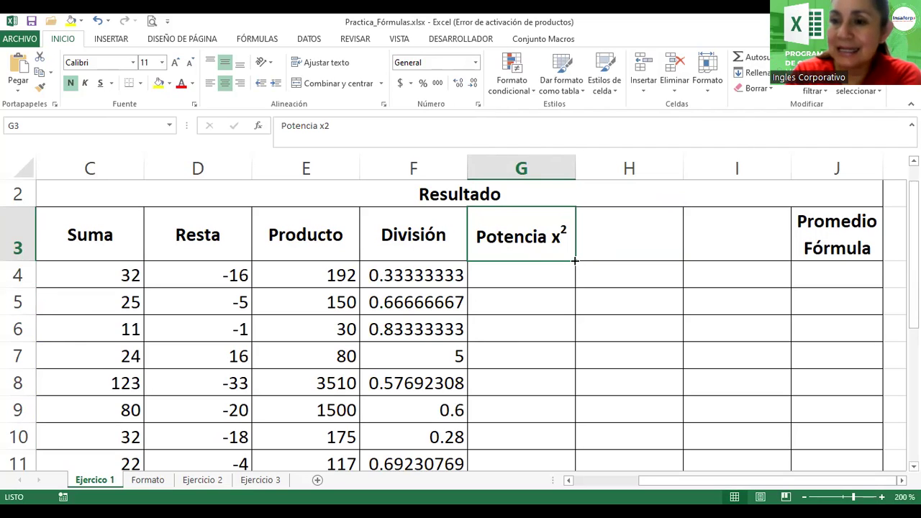
{"action": "left_click_drag", "start_coordinate": [575, 261], "coordinate": [760, 255]}
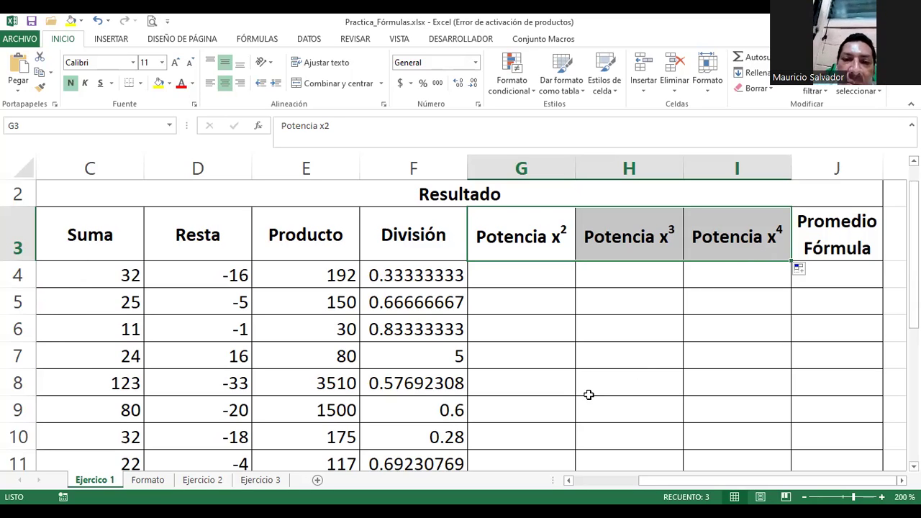
Select the exponent 2 inside the G3 header for reformatting.
{"action": "key", "text": "shift+Left"}
{"action": "double_click", "coordinate": [544, 243]}
{"action": "left_click_drag", "start_coordinate": [561, 230], "coordinate": [569, 230]}
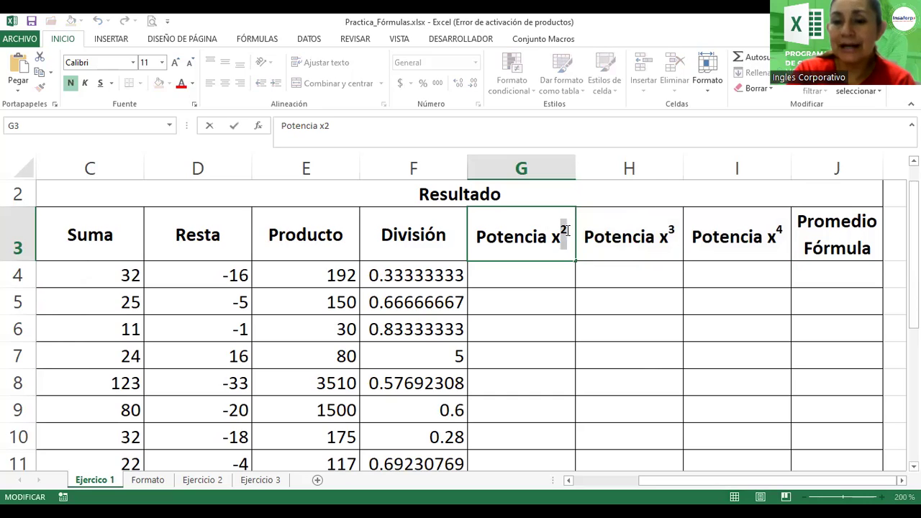
Reapply superscript and refill Potencia x², x³, x⁴ headers across G3:I3, then select G4.
{"action": "left_click", "coordinate": [195, 105]}
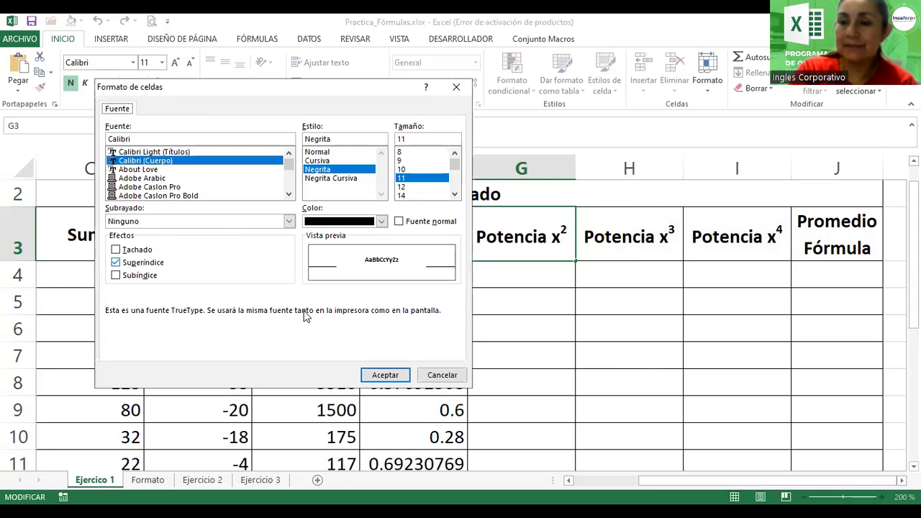
{"action": "left_click", "coordinate": [377, 377]}
{"action": "left_click", "coordinate": [566, 278]}
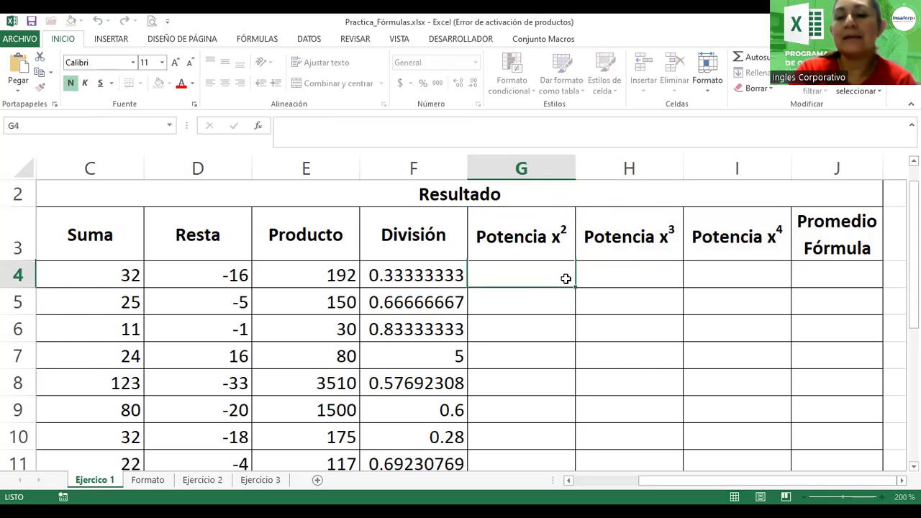
{"action": "left_click", "coordinate": [533, 243]}
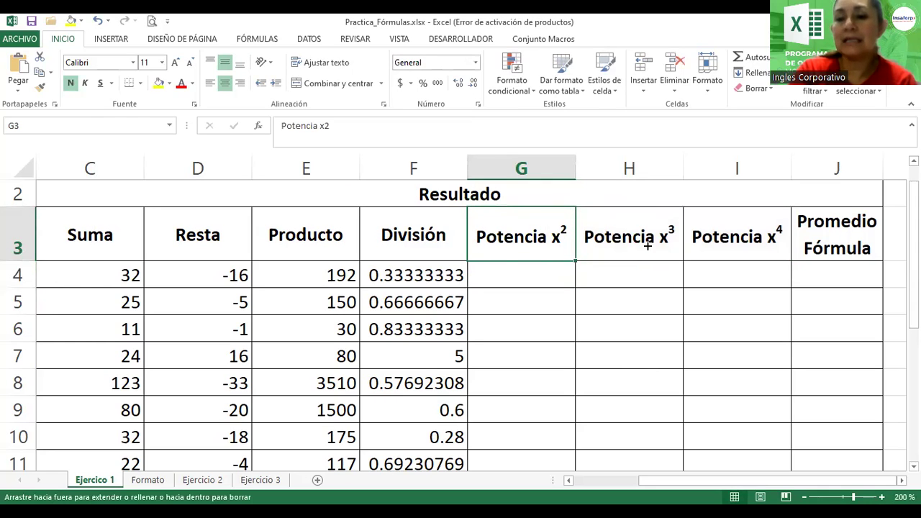
{"action": "left_click_drag", "start_coordinate": [577, 262], "coordinate": [734, 248]}
{"action": "left_click", "coordinate": [534, 278]}
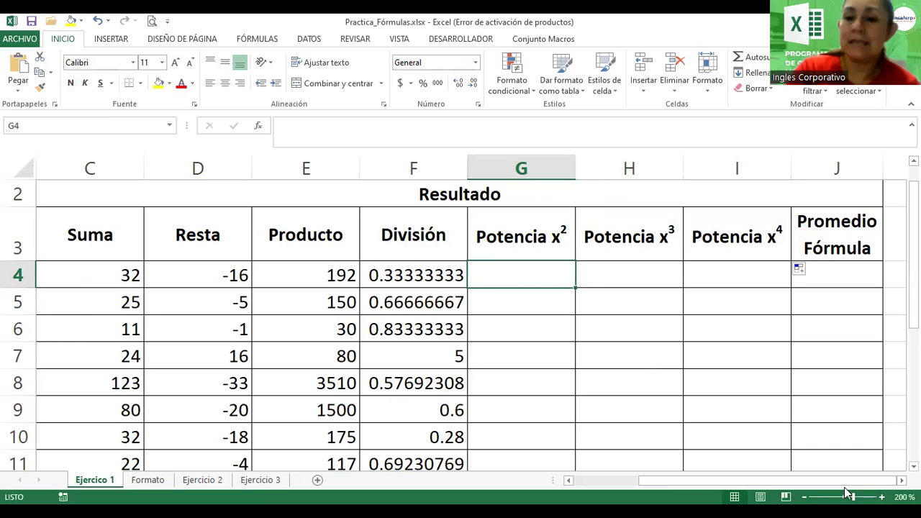
{"action": "left_click", "coordinate": [804, 496]}
{"action": "left_click", "coordinate": [804, 497]}
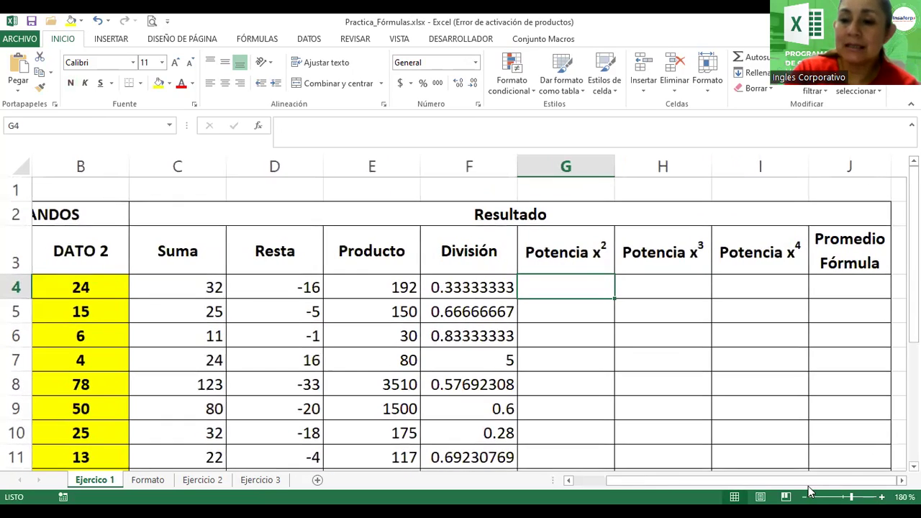
Start the power formula in G4 by typing =potencia.
{"action": "left_click_drag", "start_coordinate": [827, 480], "coordinate": [791, 493]}
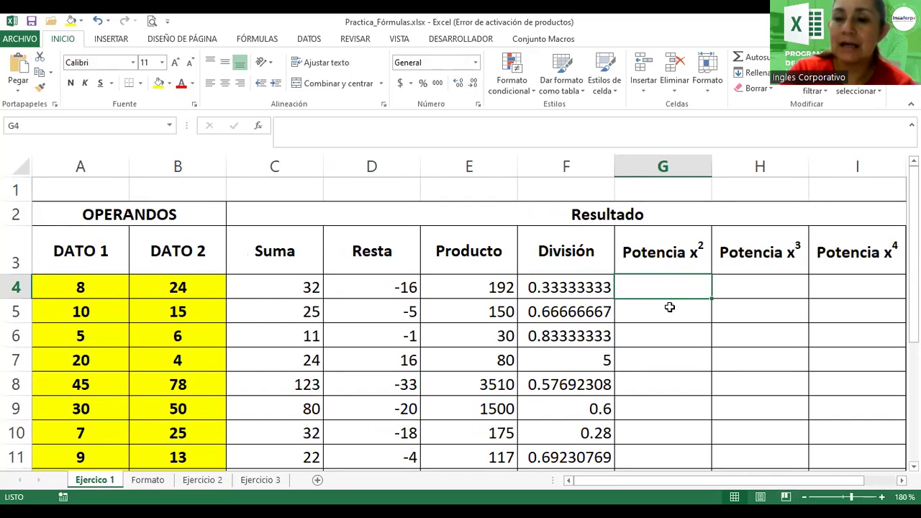
{"action": "type", "text": "=p"}
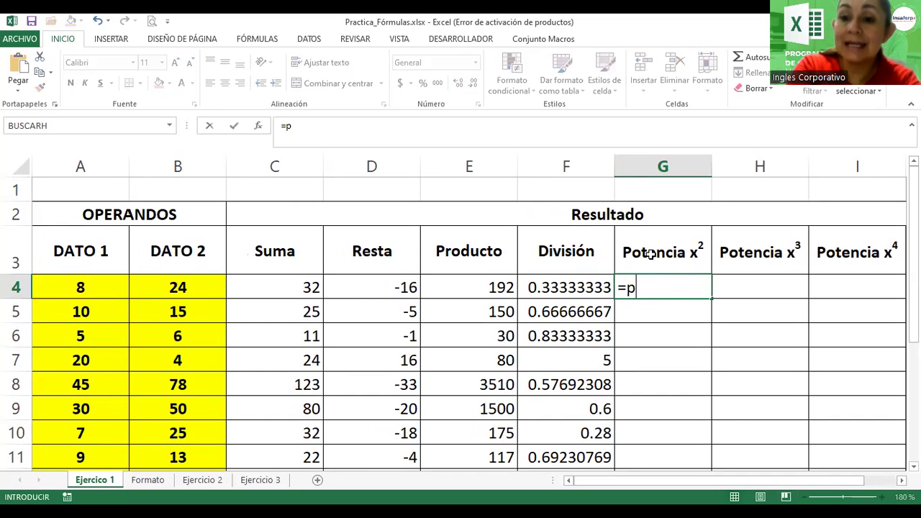
{"action": "type", "text": "otencia"}
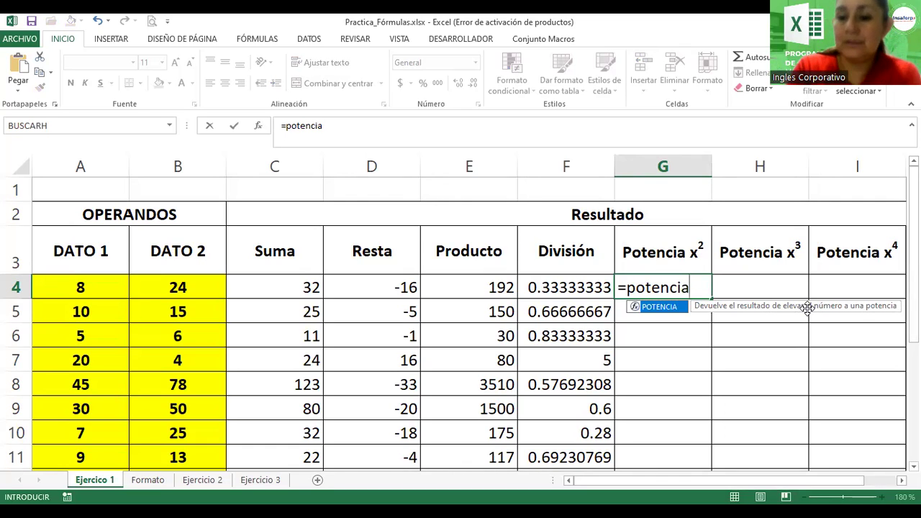
Try =suma and =max suggestions in G4, then backspace the entry to just '='.
{"action": "key", "text": "BackSpace"}
{"action": "key", "text": "BackSpace"}
{"action": "key", "text": "BackSpace"}
{"action": "key", "text": "BackSpace"}
{"action": "key", "text": "BackSpace"}
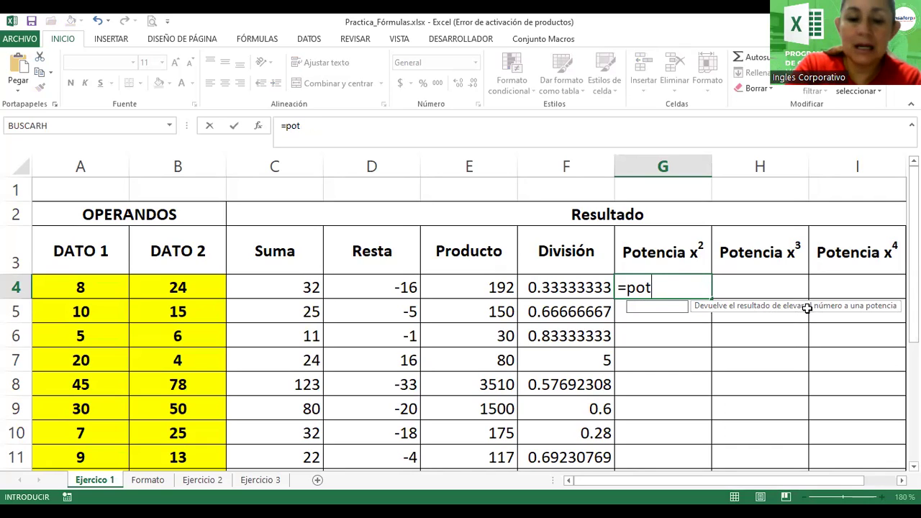
{"action": "key", "text": "BackSpace"}
{"action": "key", "text": "BackSpace"}
{"action": "key", "text": "BackSpace"}
{"action": "type", "text": "suma"}
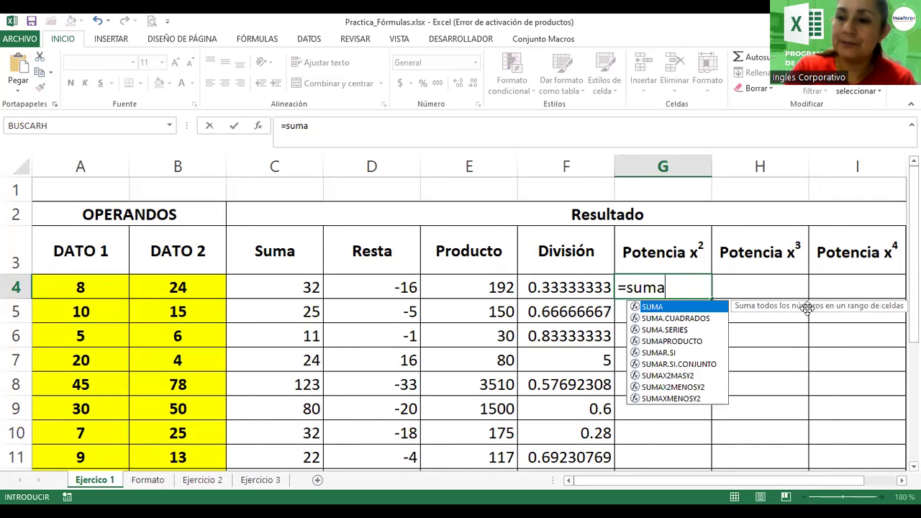
{"action": "scroll", "coordinate": [468, 324], "scroll_direction": "right", "scroll_amount": 1}
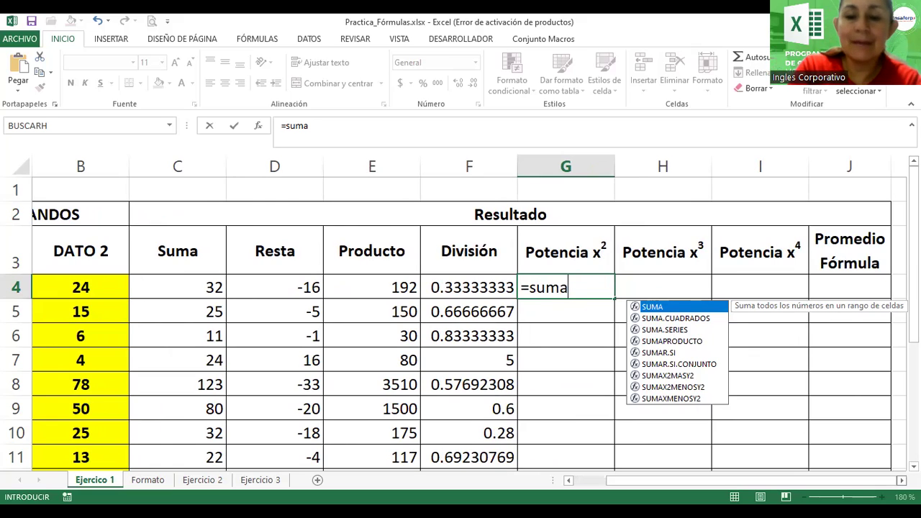
{"action": "key", "text": "BackSpace"}
{"action": "key", "text": "BackSpace"}
{"action": "key", "text": "BackSpace"}
{"action": "type", "text": "max"}
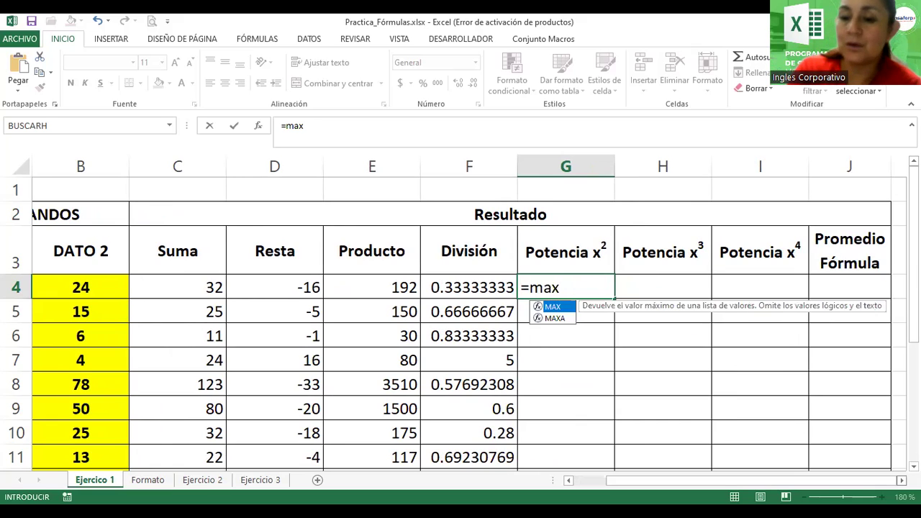
{"action": "key", "text": "BackSpace"}
{"action": "key", "text": "BackSpace"}
{"action": "key", "text": "BackSpace"}
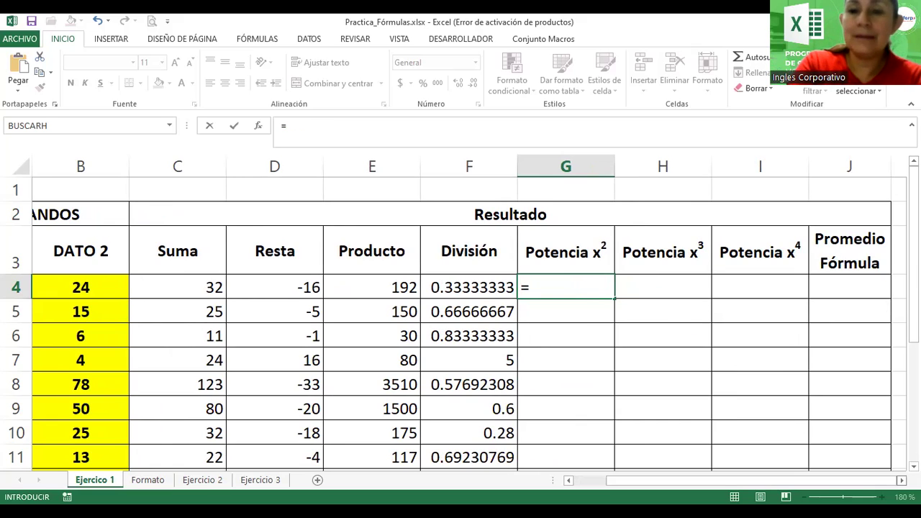
Type potencia( after the equals sign in G4 to bring up the POTENCIA(número; potencia) tooltip.
{"action": "type", "text": "potencia"}
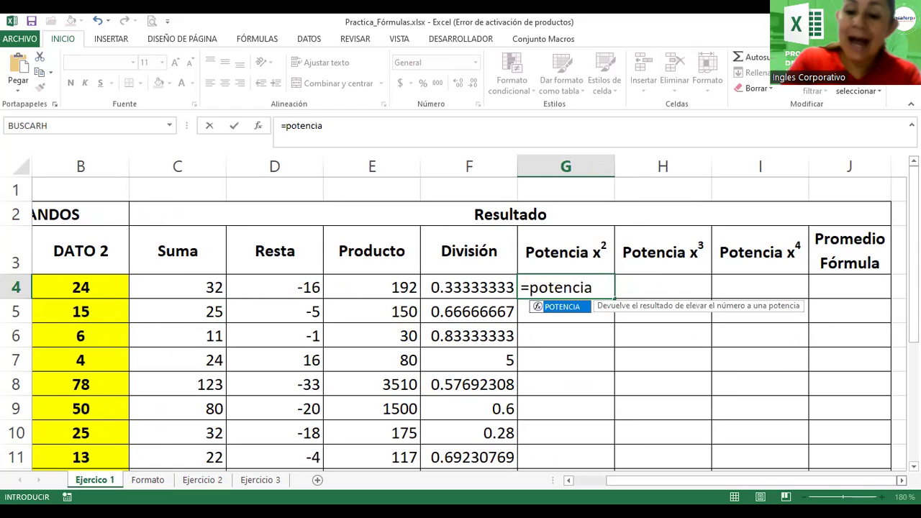
{"action": "type", "text": "("}
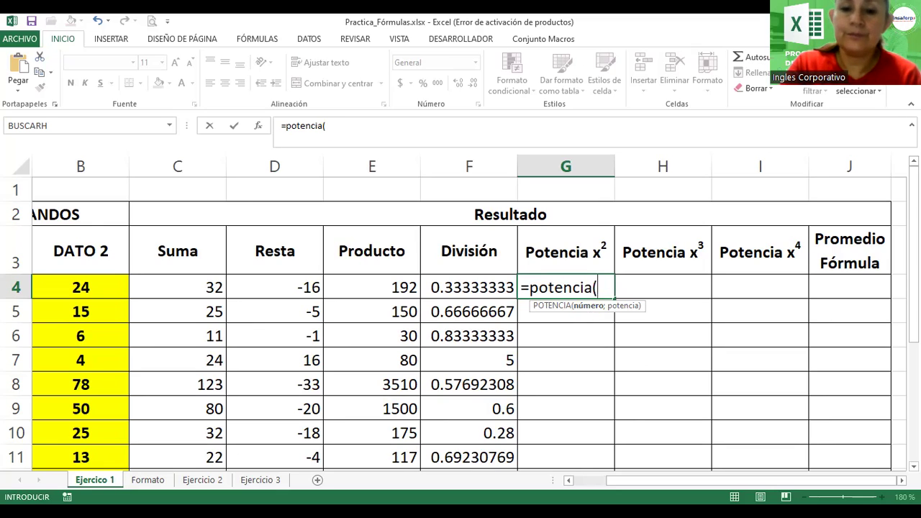
Replace the D11 argument in G4's formula with A4, giving =potencia(A4.
{"action": "left_click", "coordinate": [277, 457]}
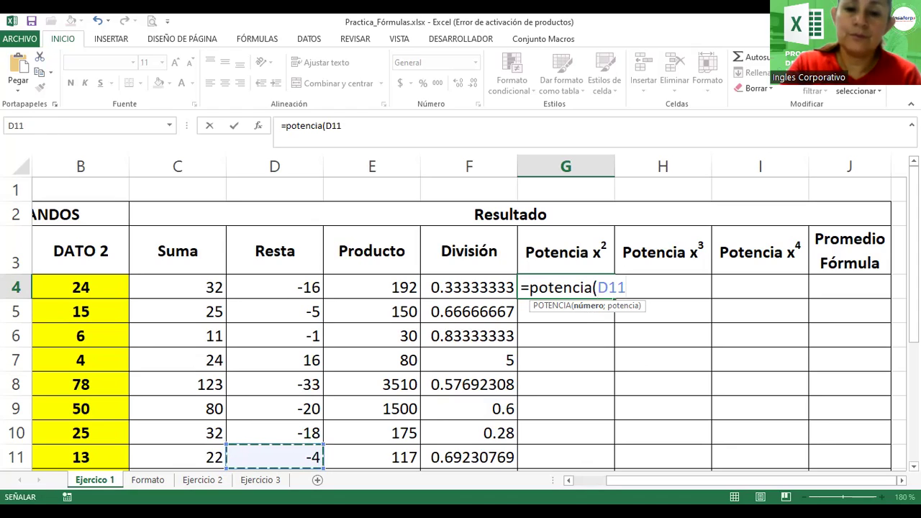
{"action": "key", "text": "BackSpace"}
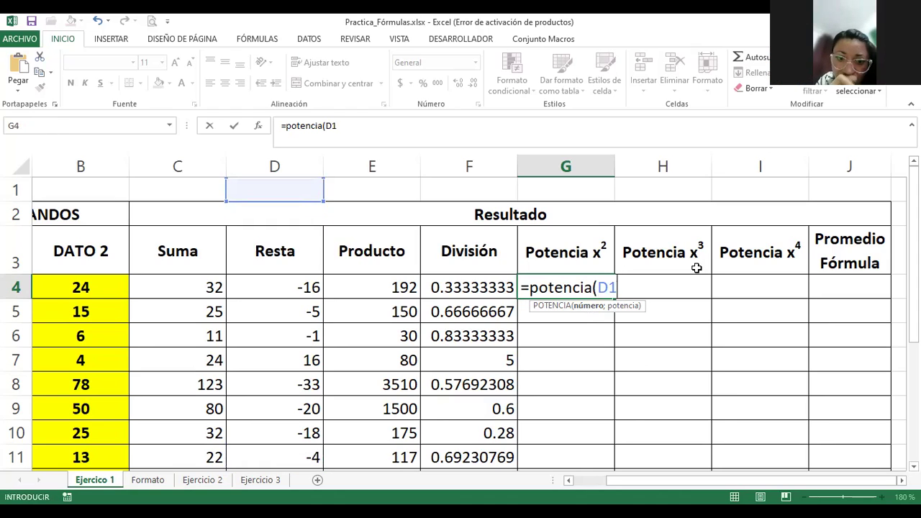
{"action": "key", "text": "BackSpace"}
{"action": "key", "text": "BackSpace"}
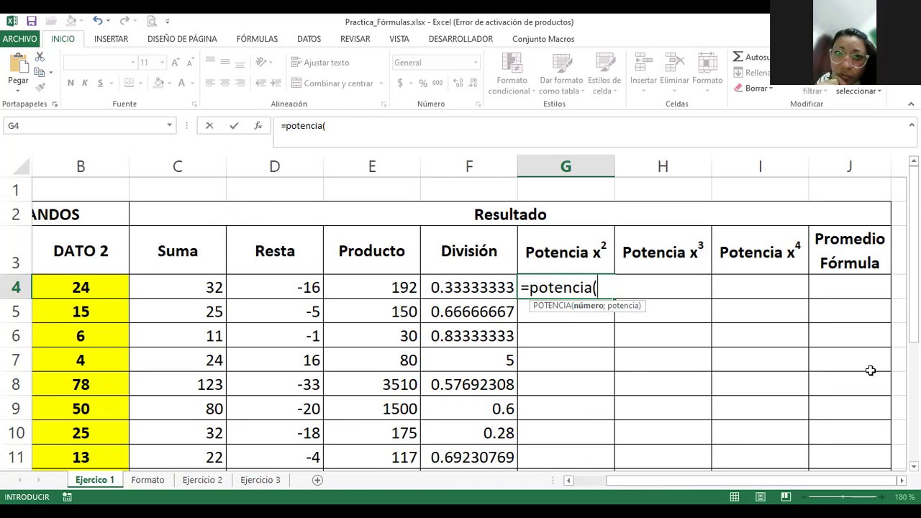
{"action": "left_click_drag", "start_coordinate": [809, 480], "coordinate": [762, 486]}
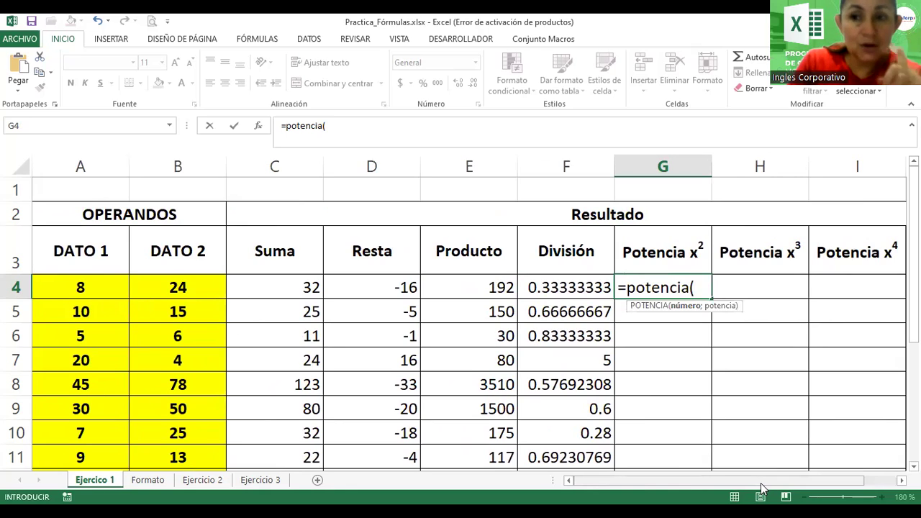
{"action": "left_click", "coordinate": [77, 287]}
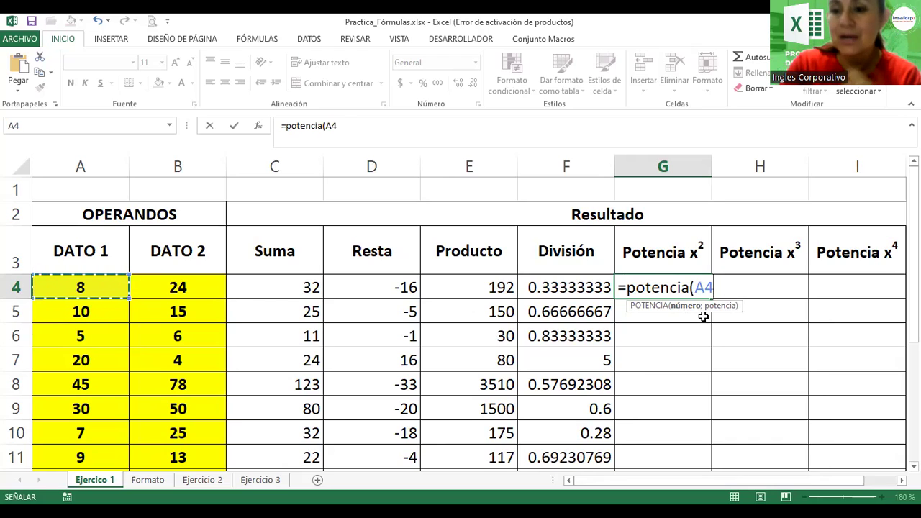
{"action": "type", "text": ";"}
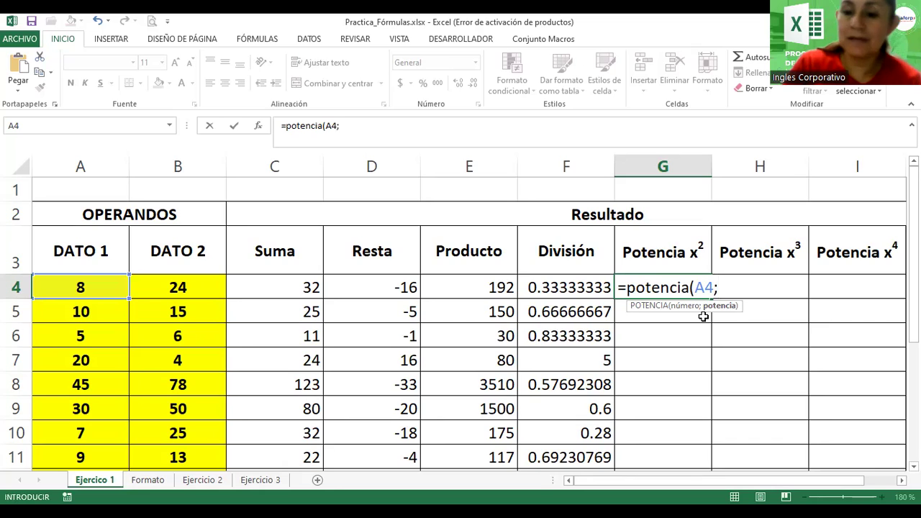
{"action": "type", "text": "2)"}
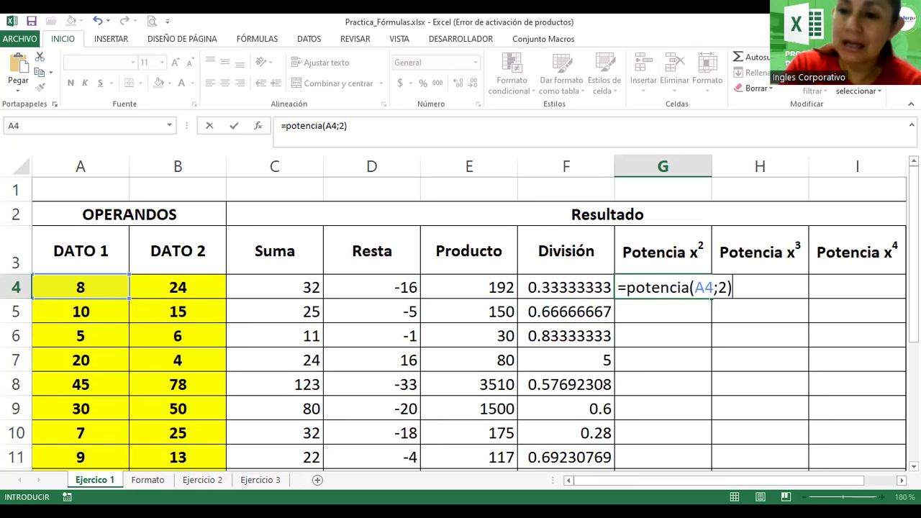
{"action": "key", "text": "BackSpace"}
{"action": "key", "text": "BackSpace"}
{"action": "key", "text": "BackSpace"}
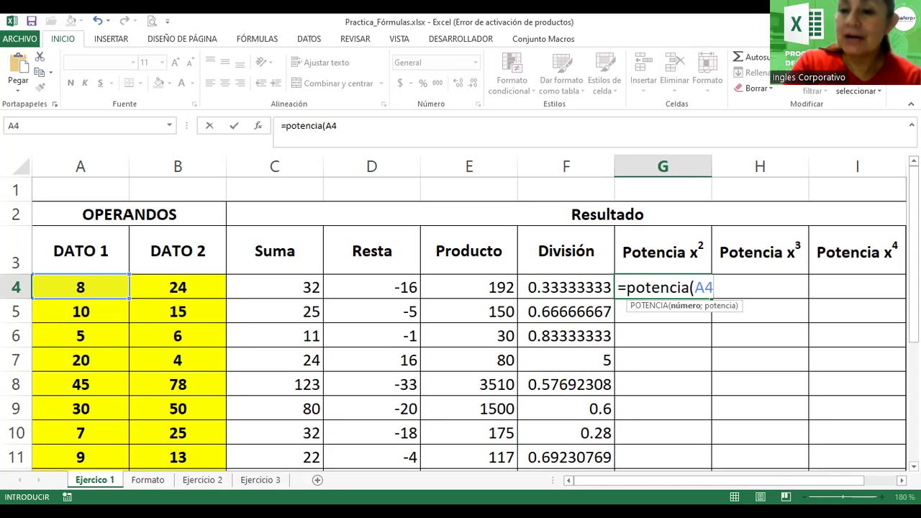
{"action": "key", "text": "BackSpace"}
{"action": "key", "text": "BackSpace"}
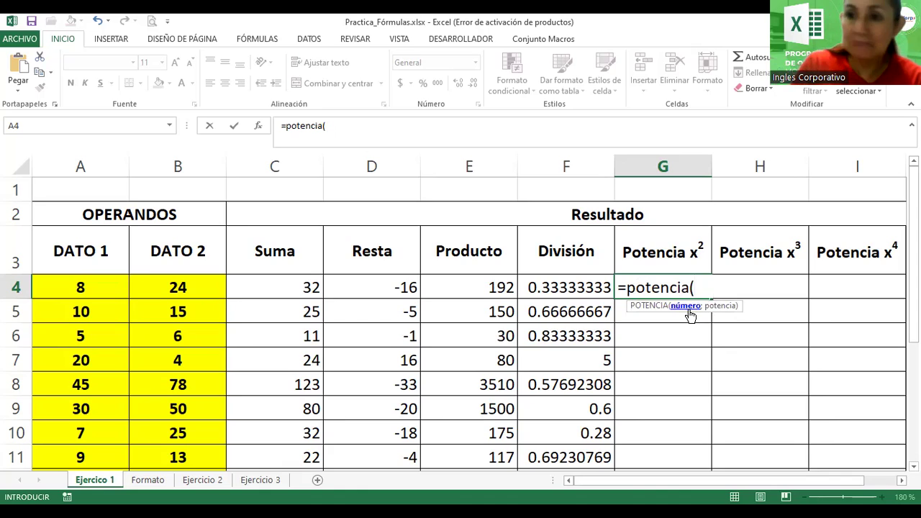
{"action": "left_click", "coordinate": [64, 285]}
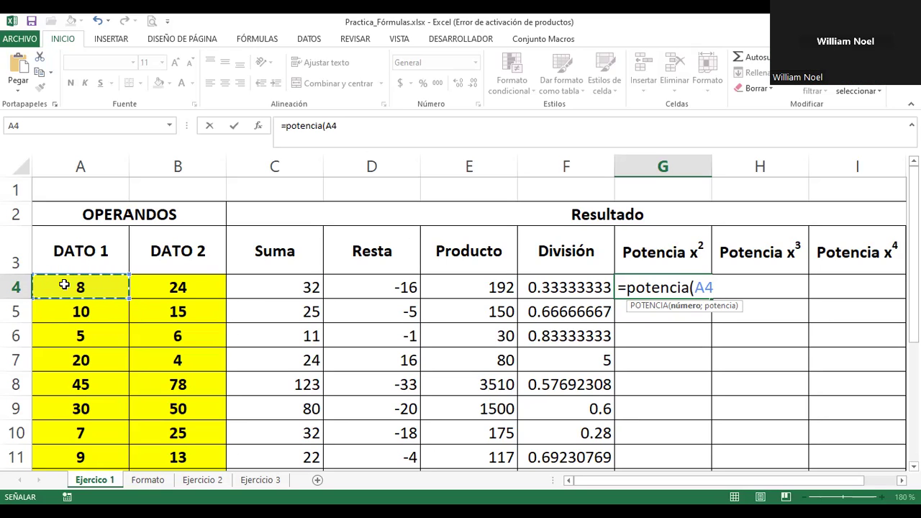
Add a semicolon after A4 so G4 reads =potencia(A4;.
{"action": "type", "text": ";"}
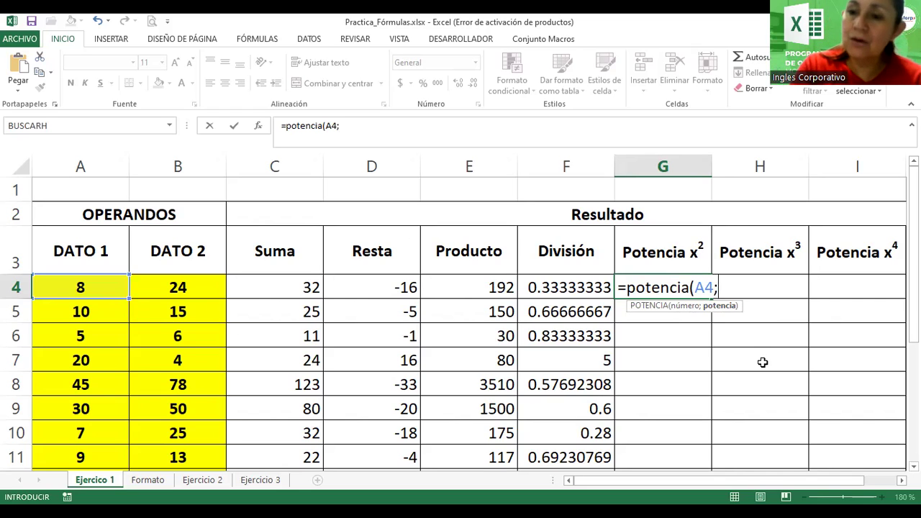
Complete and enter =potencia(A4;2) in G4, which shows 64.
{"action": "type", "text": "2)"}
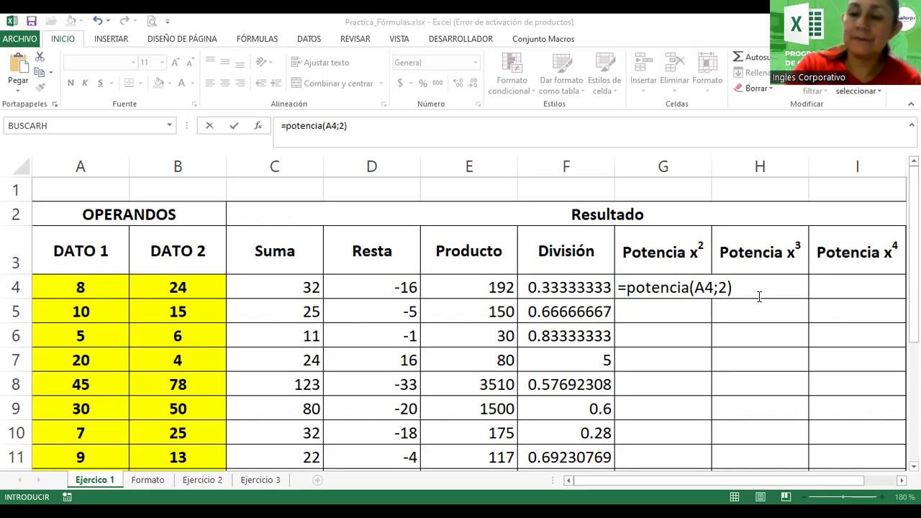
{"action": "key", "text": "Return"}
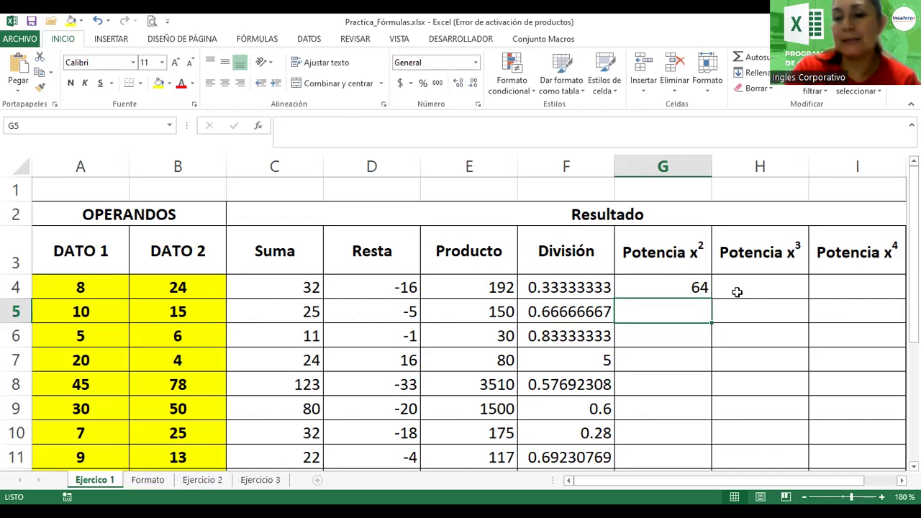
Copy G4's =POTENCIA(A4;2) down to G13, zooming out to 160% to see all rows.
{"action": "left_click", "coordinate": [703, 289]}
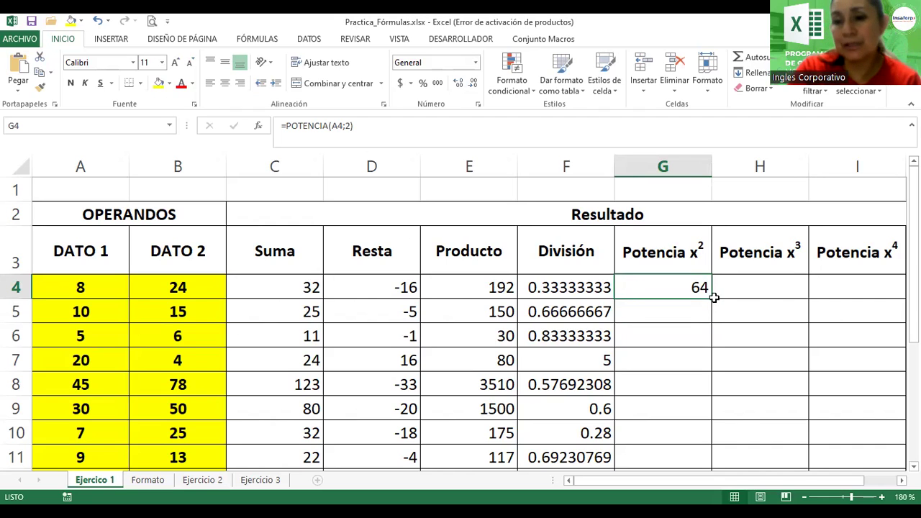
{"action": "left_click_drag", "start_coordinate": [714, 298], "coordinate": [718, 435]}
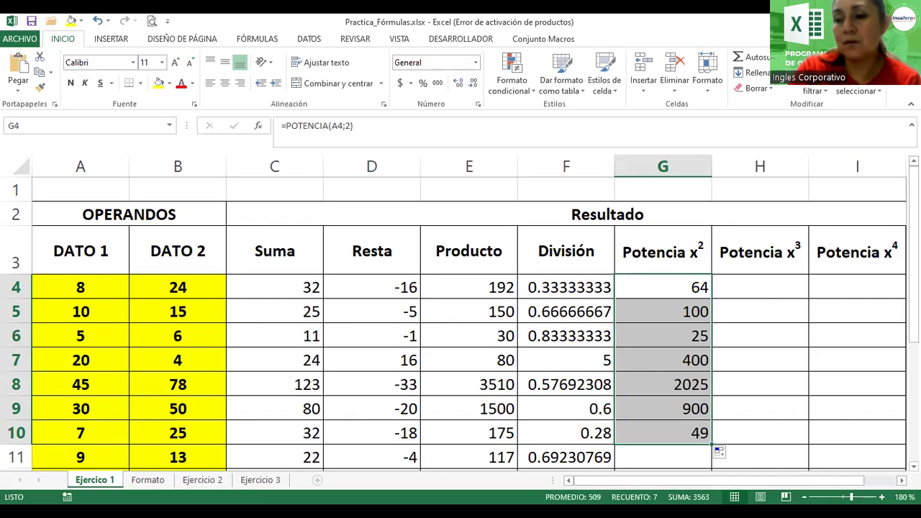
{"action": "left_click", "coordinate": [804, 497]}
{"action": "left_click", "coordinate": [804, 497]}
{"action": "scroll", "coordinate": [637, 366], "scroll_direction": "down", "scroll_amount": 2}
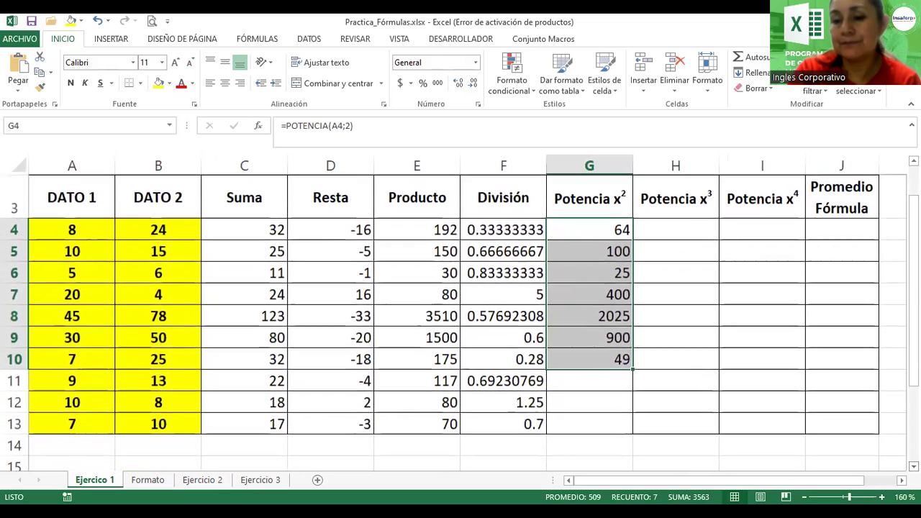
{"action": "left_click_drag", "start_coordinate": [637, 366], "coordinate": [641, 431]}
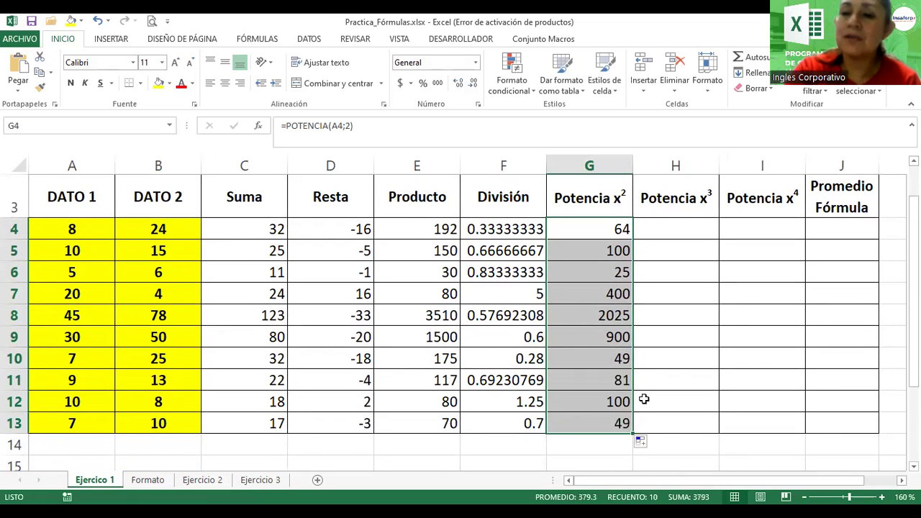
{"action": "left_click", "coordinate": [679, 239]}
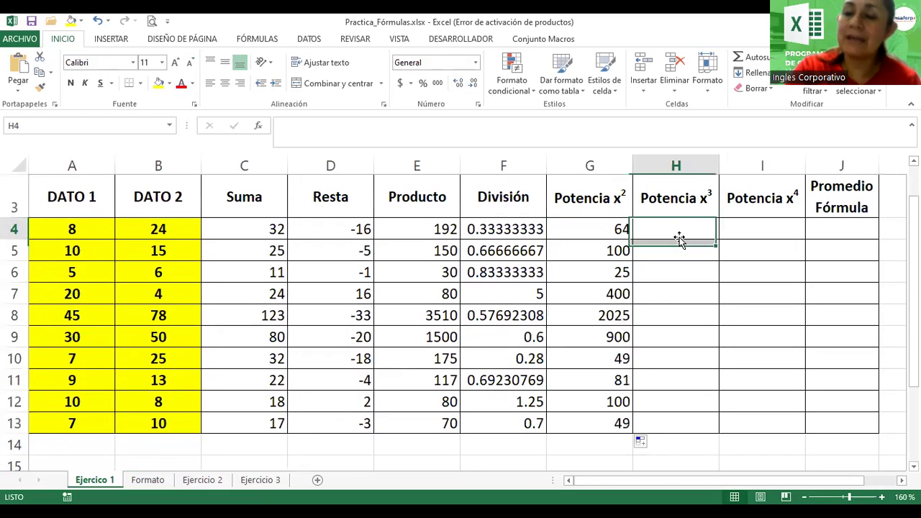
Select cell H4 under the Potencia x³ header.
{"action": "left_click", "coordinate": [792, 227]}
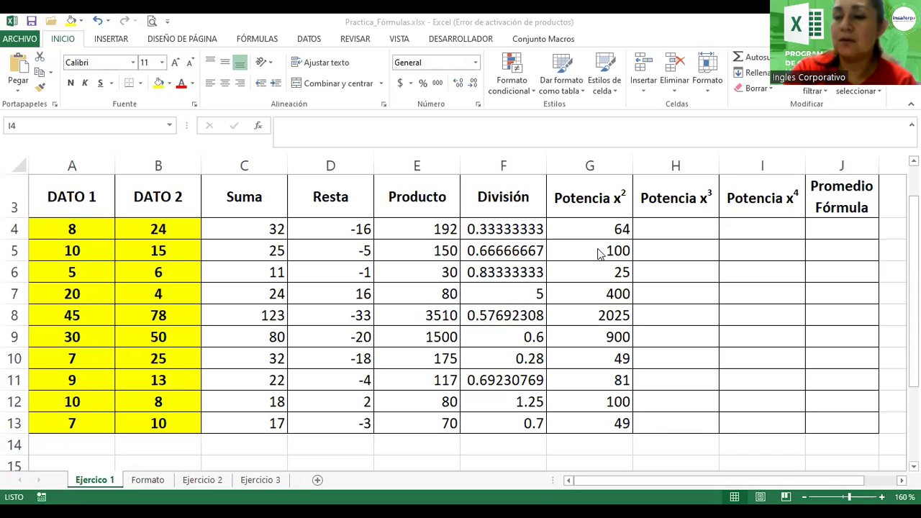
{"action": "left_click", "coordinate": [665, 229]}
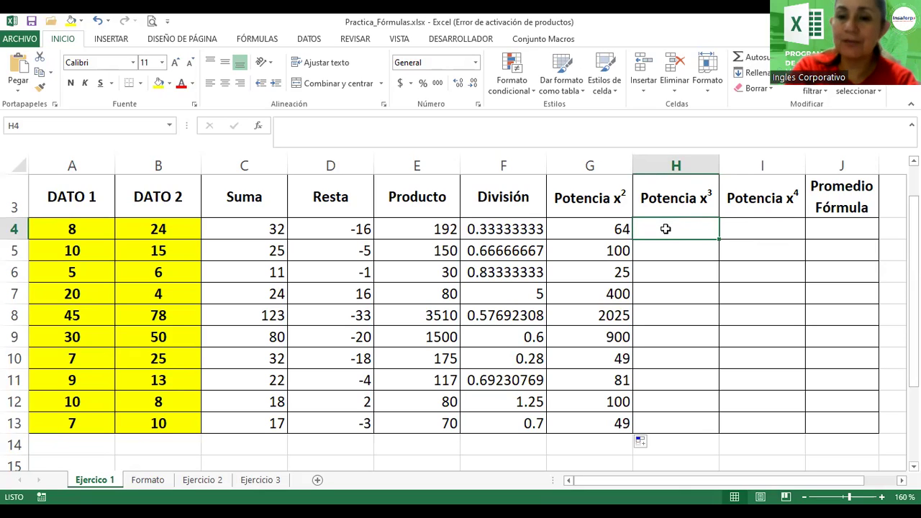
Enter the cube formula =potencia(G4;3) in H4.
{"action": "type", "text": "="}
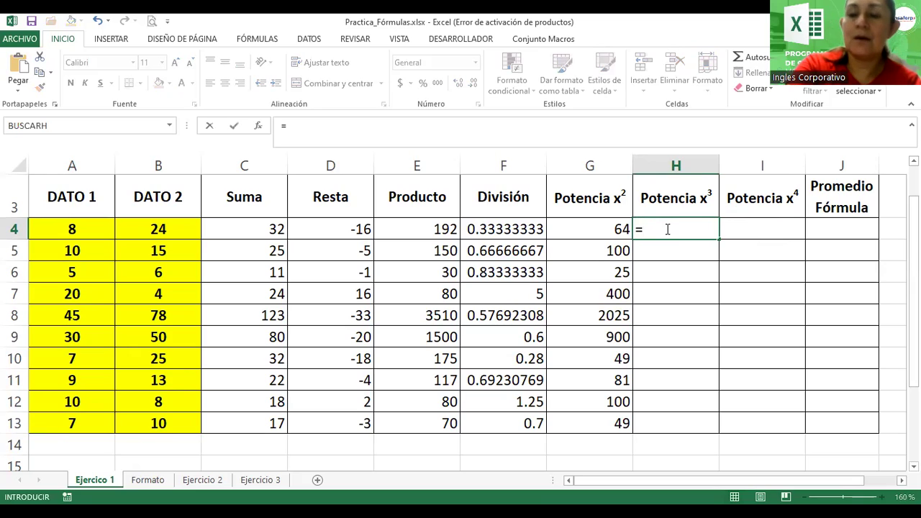
{"action": "type", "text": "potencia"}
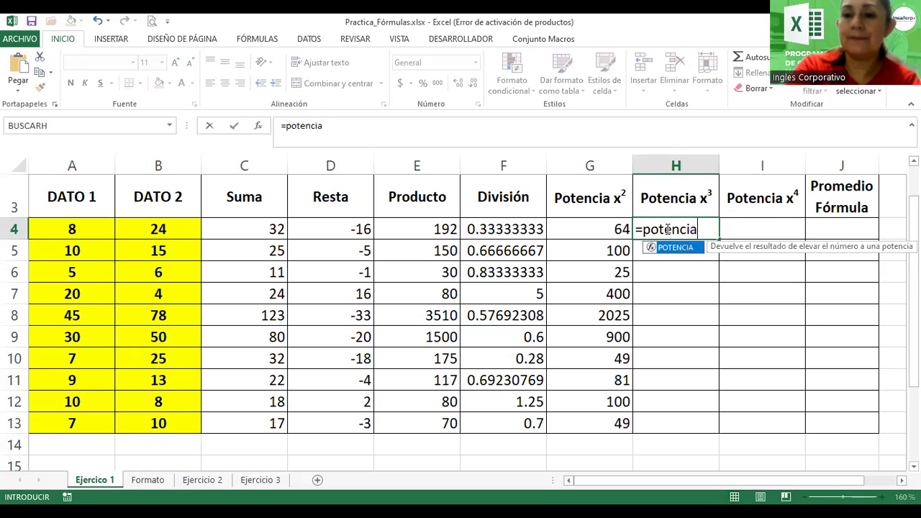
{"action": "type", "text": "("}
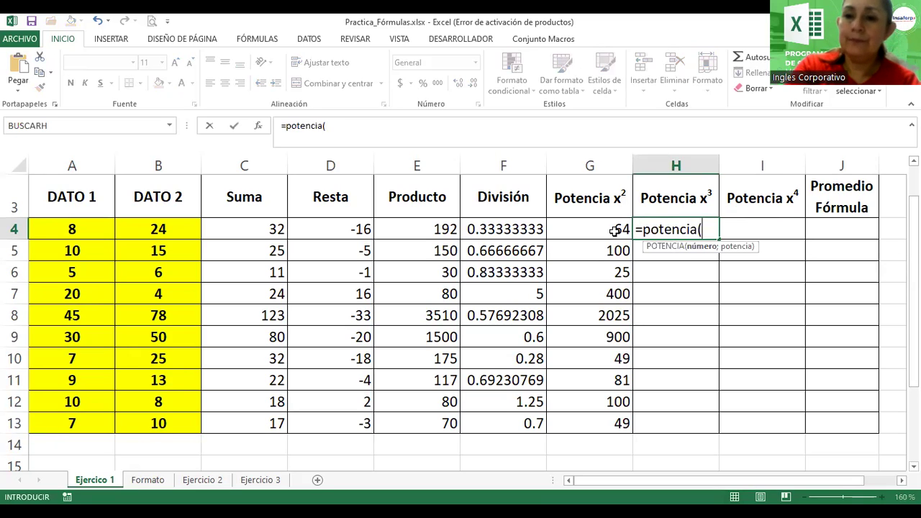
{"action": "left_click", "coordinate": [615, 230]}
{"action": "type", "text": ";"}
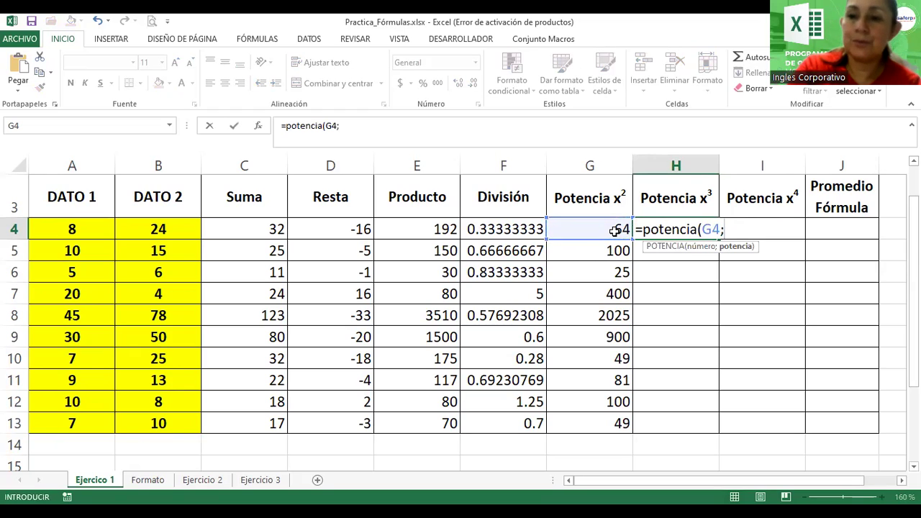
{"action": "type", "text": "3"}
{"action": "key", "text": "Return"}
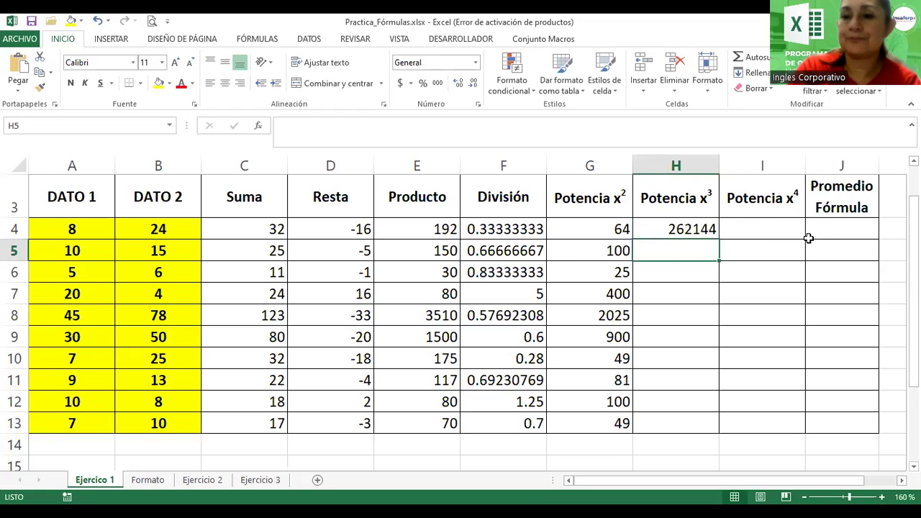
Enter =potencia(A4;4) in I4, which shows 4096.
{"action": "left_click", "coordinate": [776, 227]}
{"action": "type", "text": "=p"}
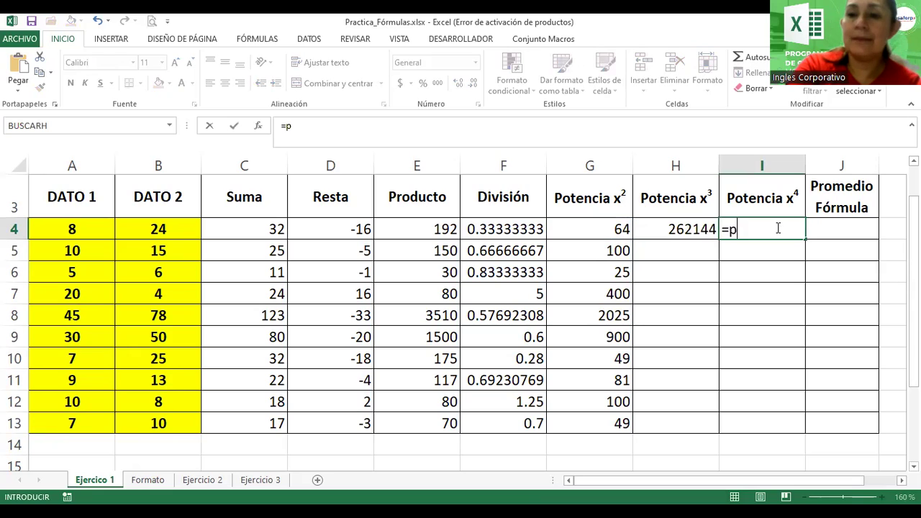
{"action": "type", "text": "otencia"}
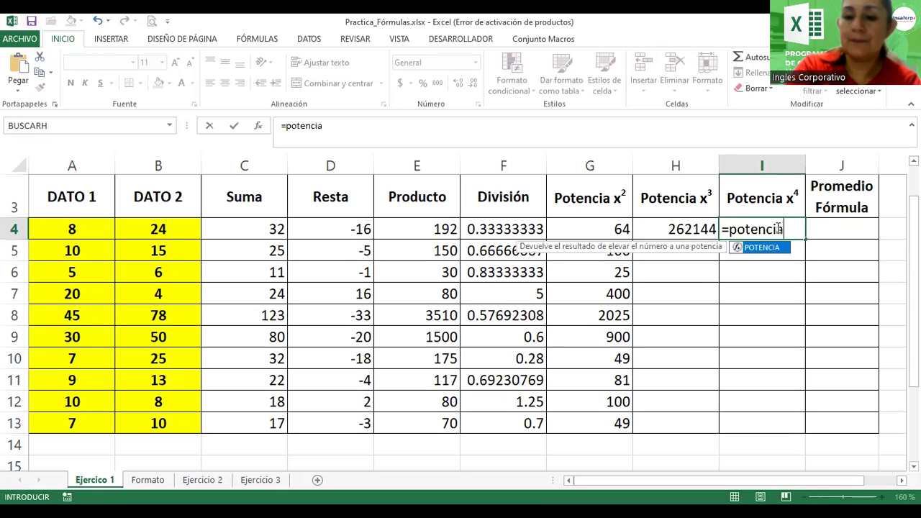
{"action": "type", "text": "("}
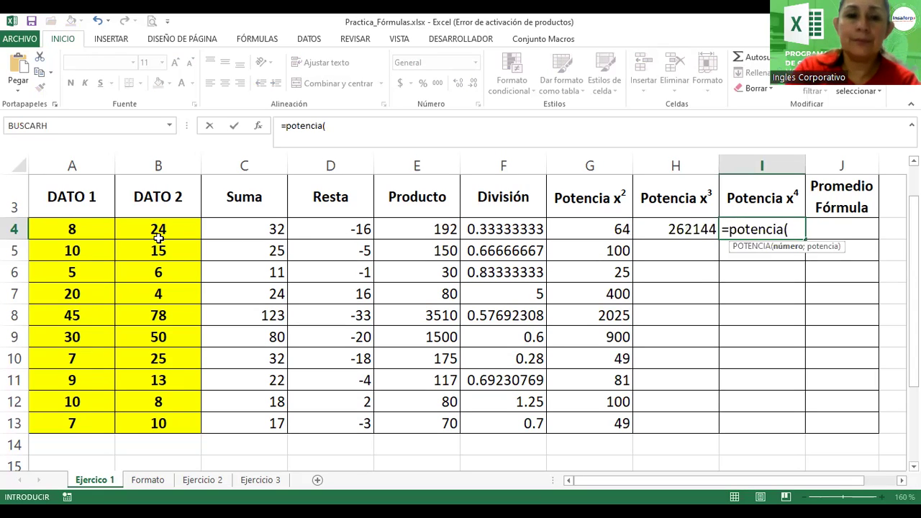
{"action": "left_click", "coordinate": [66, 225]}
{"action": "type", "text": ";4"}
{"action": "key", "text": "Return"}
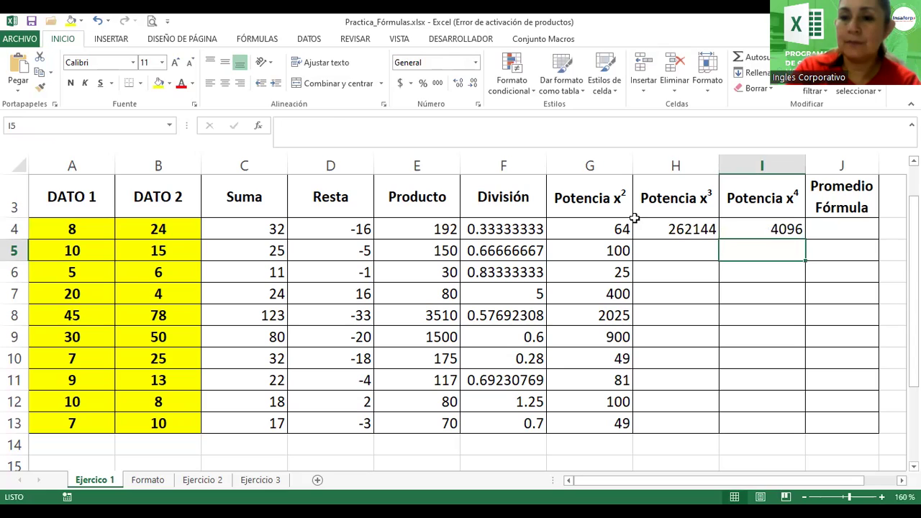
Correct H4's formula to =POTENCIA(A4;3) so it shows 512.
{"action": "double_click", "coordinate": [659, 230]}
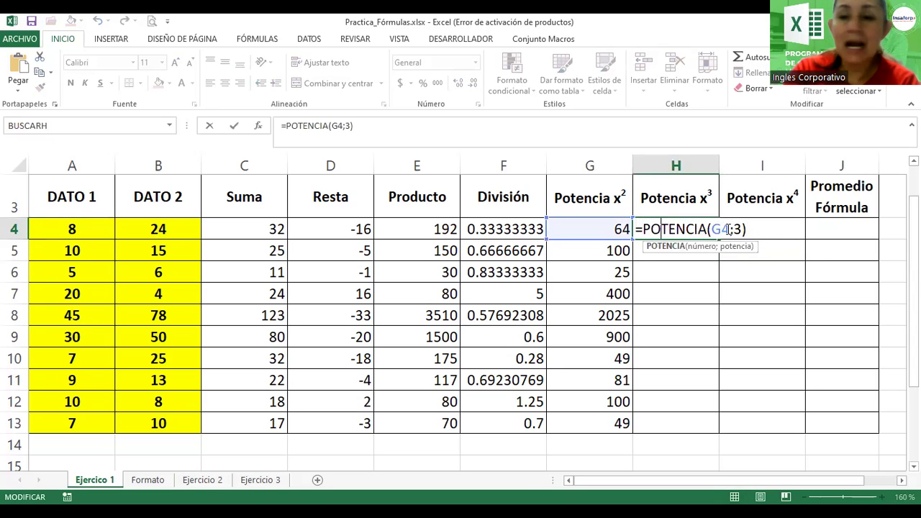
{"action": "left_click", "coordinate": [719, 228]}
{"action": "key", "text": "BackSpace"}
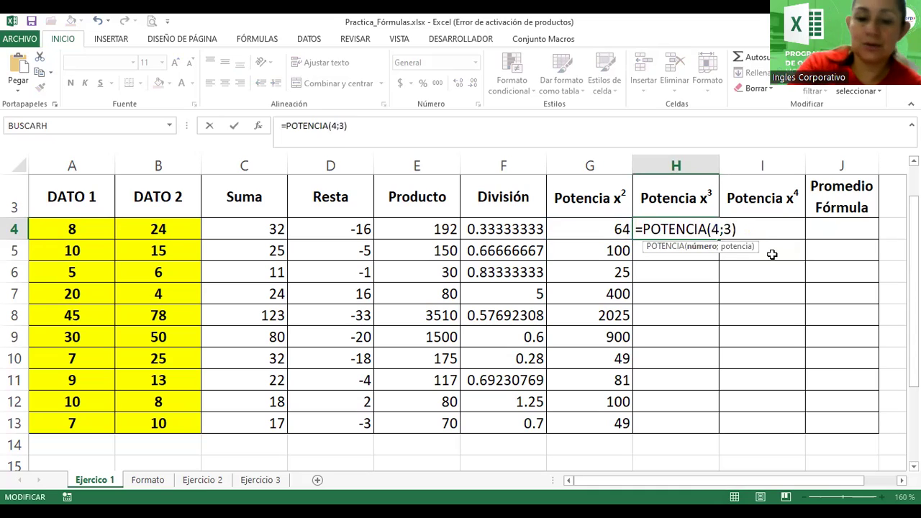
{"action": "type", "text": "A"}
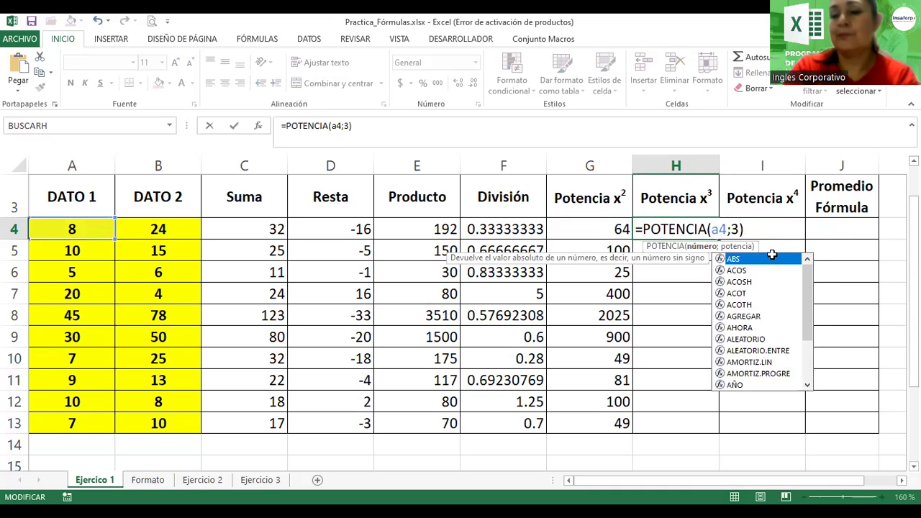
{"action": "key", "text": "Return"}
Fill the H4 and I4 power formulas down to row 13.
{"action": "left_click", "coordinate": [709, 232]}
{"action": "left_click_drag", "start_coordinate": [722, 242], "coordinate": [711, 423]}
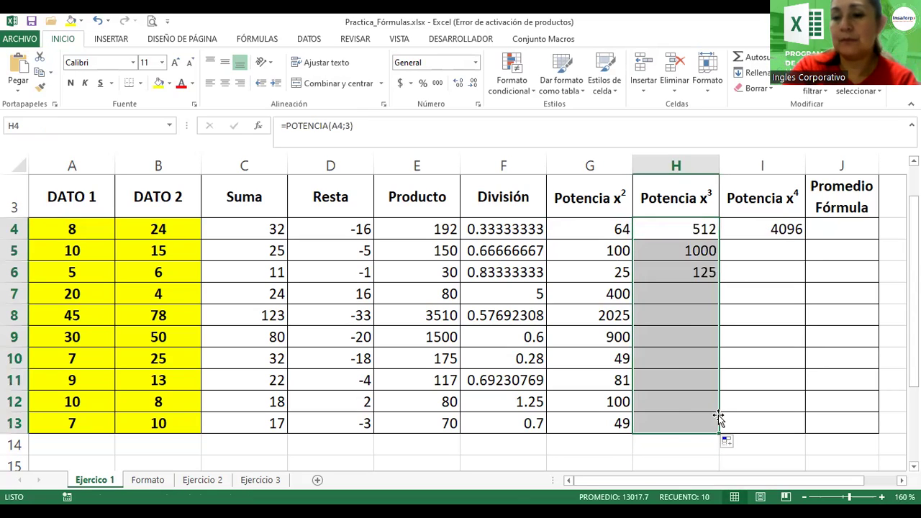
{"action": "left_click_drag", "start_coordinate": [782, 230], "coordinate": [812, 429]}
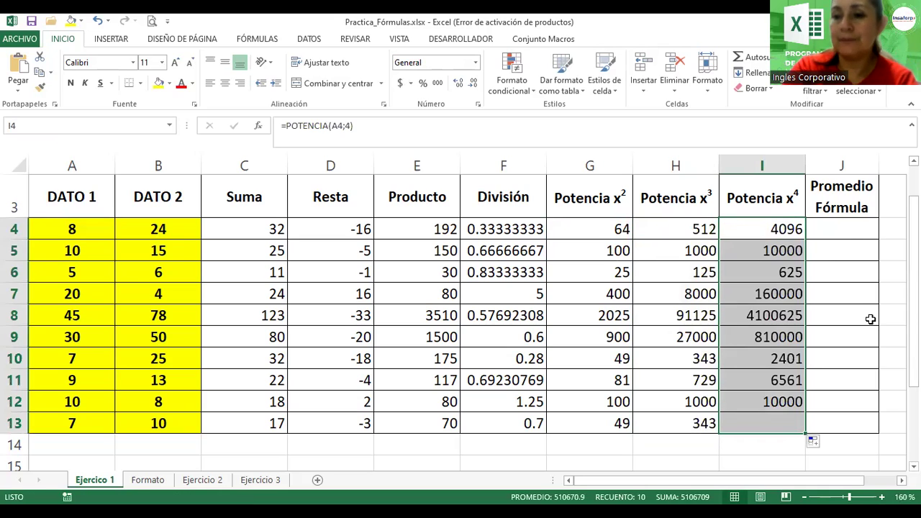
{"action": "left_click", "coordinate": [840, 229]}
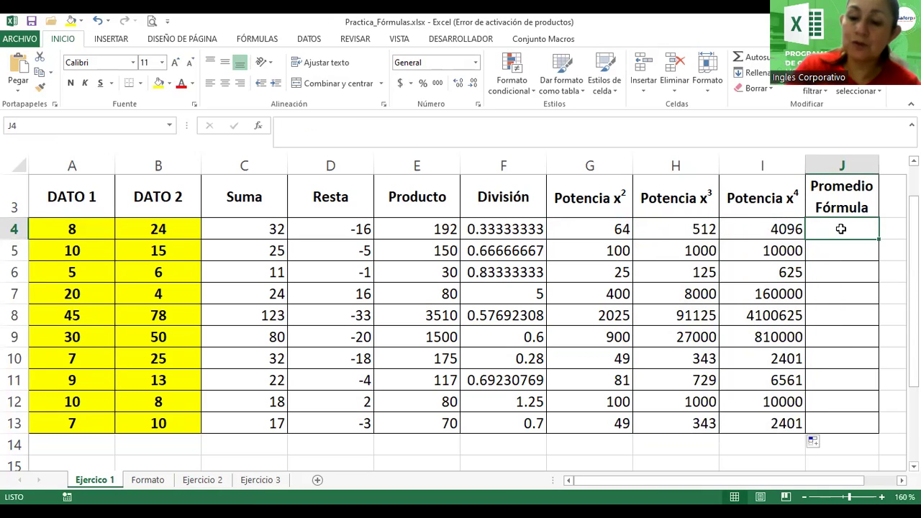
Type =promedio(C4:I4) in J4 to average row 4 from Suma through Potencia x⁴.
{"action": "type", "text": "="}
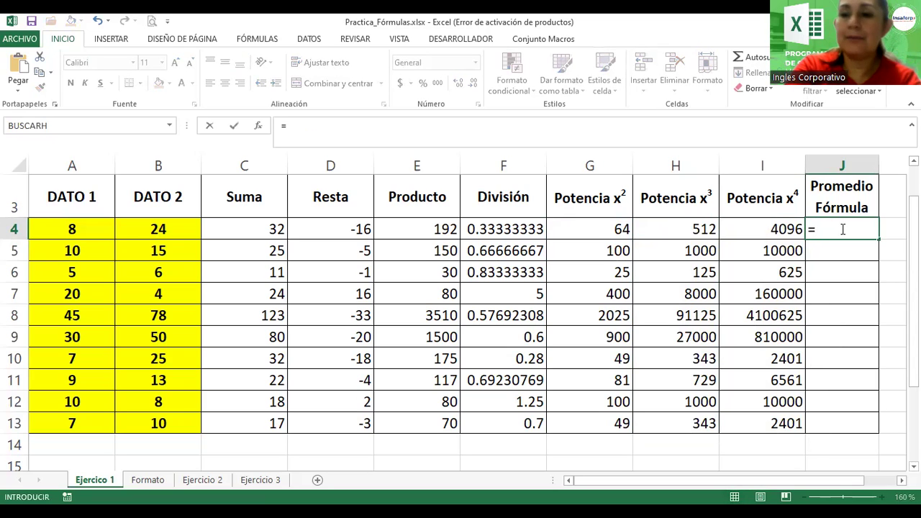
{"action": "type", "text": "promedio"}
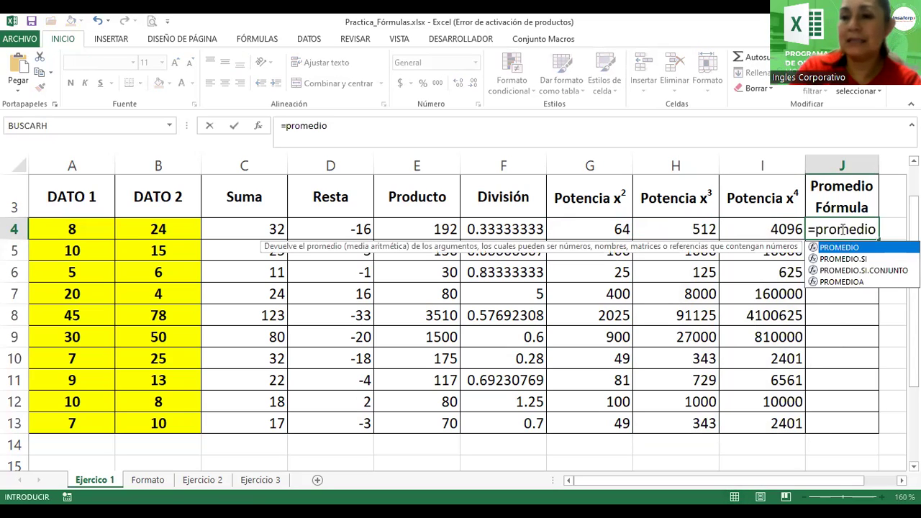
{"action": "type", "text": "("}
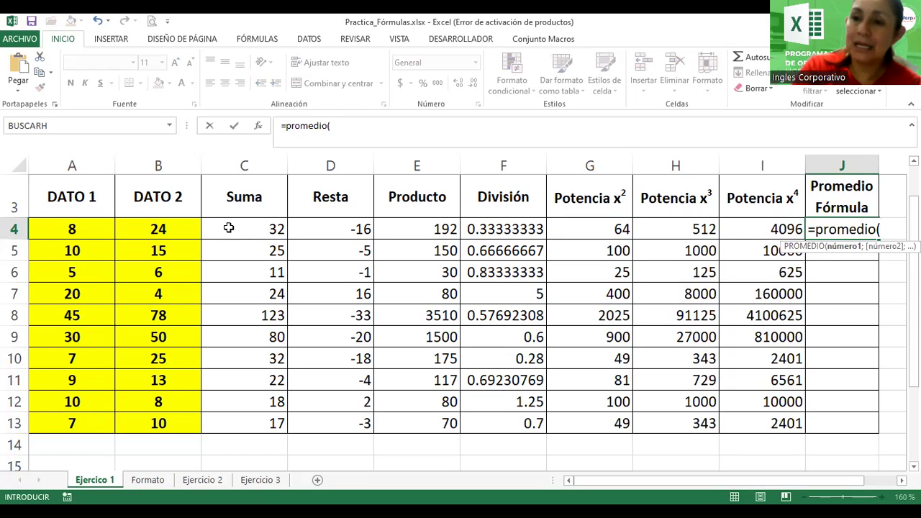
{"action": "left_click", "coordinate": [228, 228]}
{"action": "key", "text": "shift+Right"}
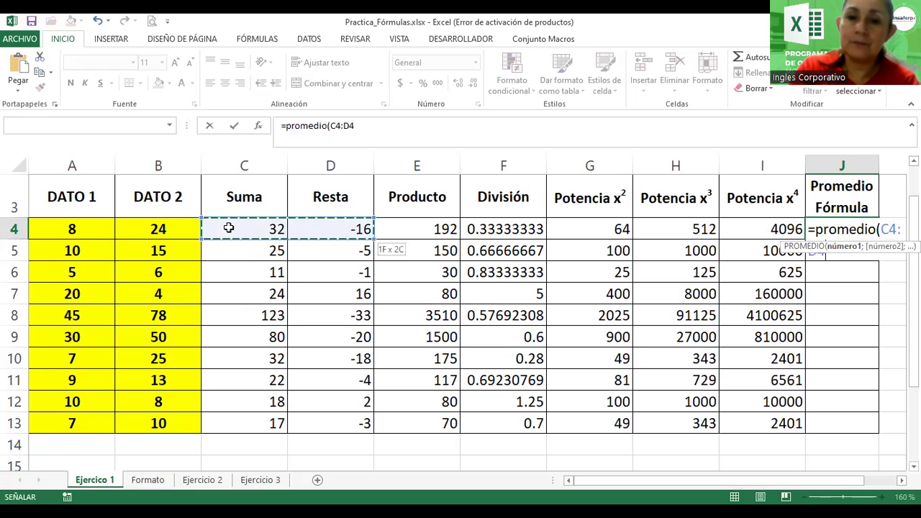
{"action": "key", "text": "shift+Right"}
{"action": "key", "text": "shift+Right"}
{"action": "key", "text": "shift+Right"}
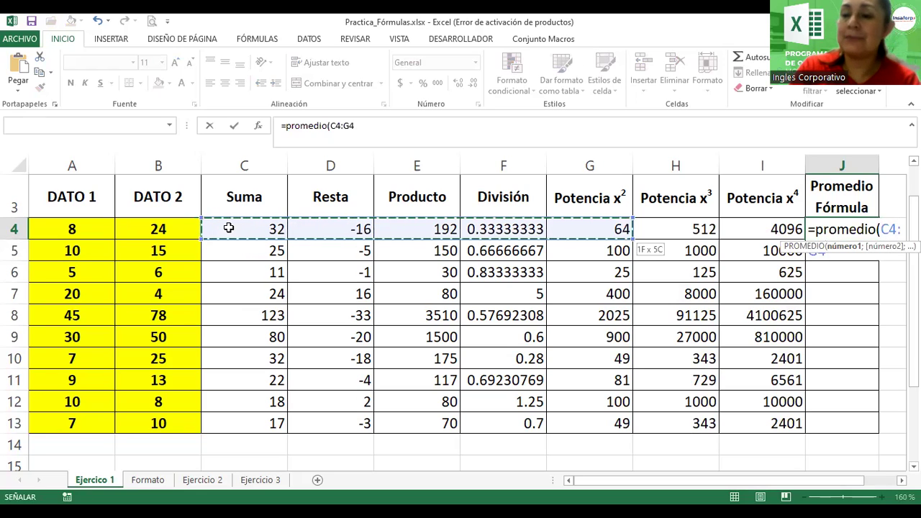
{"action": "key", "text": "shift+Right"}
{"action": "key", "text": "shift+Right"}
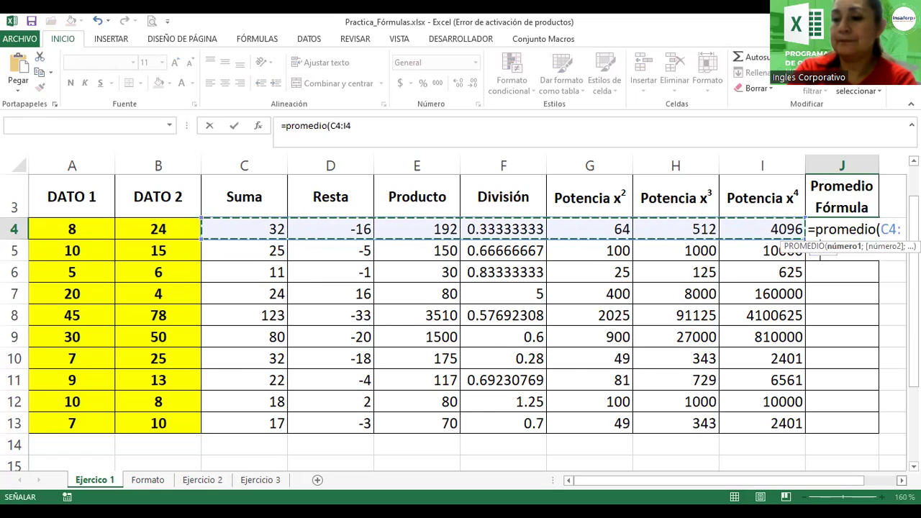
{"action": "scroll", "coordinate": [460, 310], "scroll_direction": "right", "scroll_amount": 1}
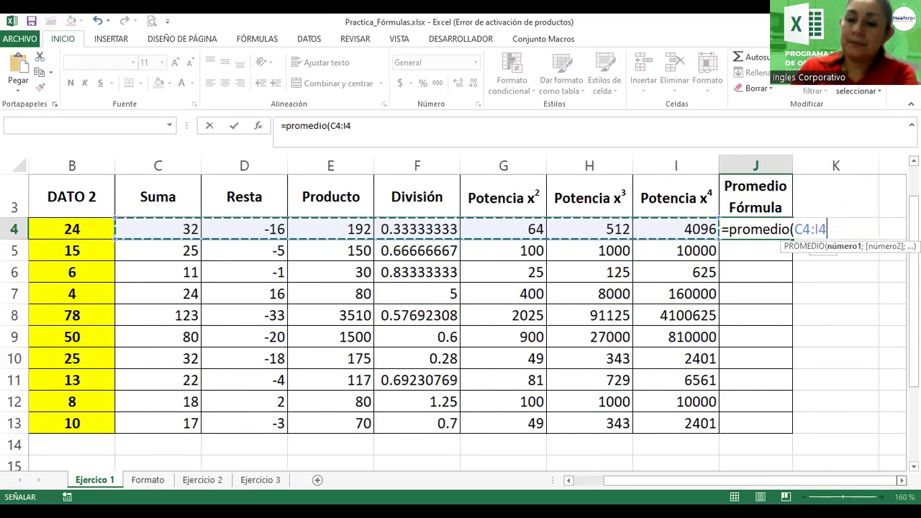
{"action": "type", "text": ")"}
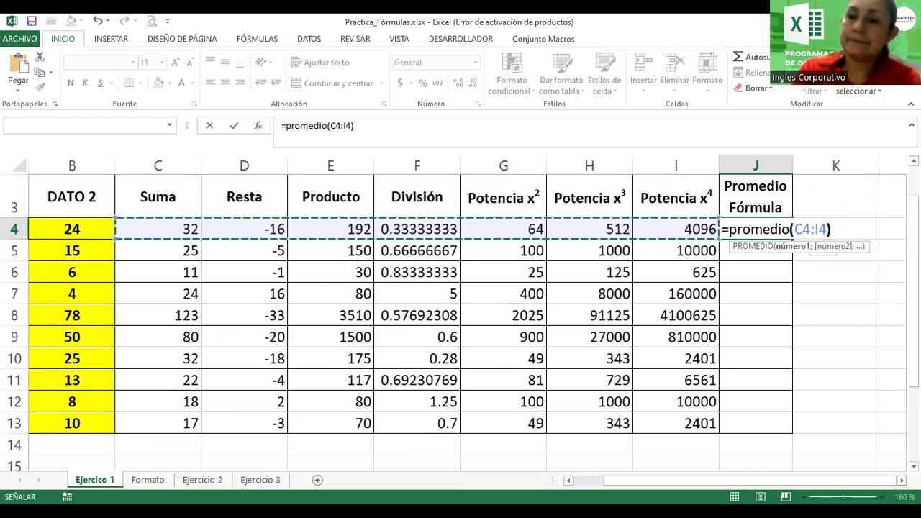
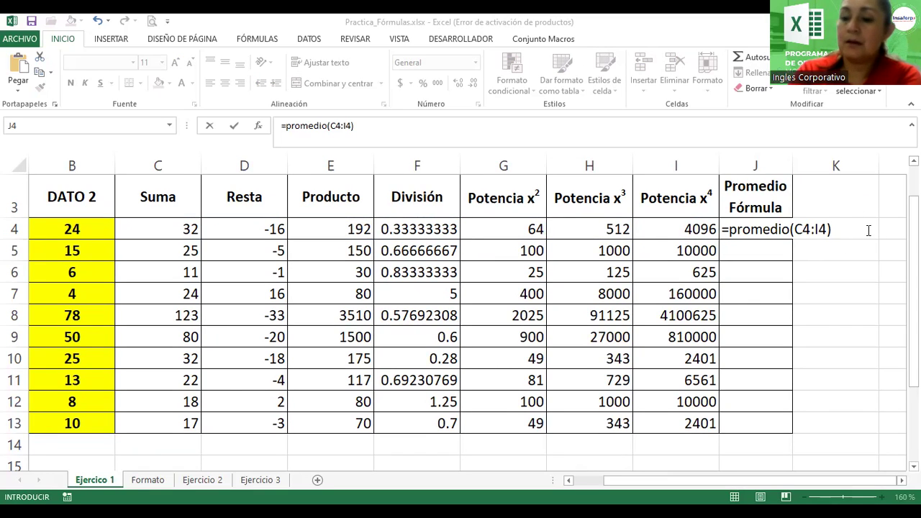
Enter =PROMEDIO(C4:I4) in J4, fill it down to J13, and zoom out to 120%.
{"action": "key", "text": "Return"}
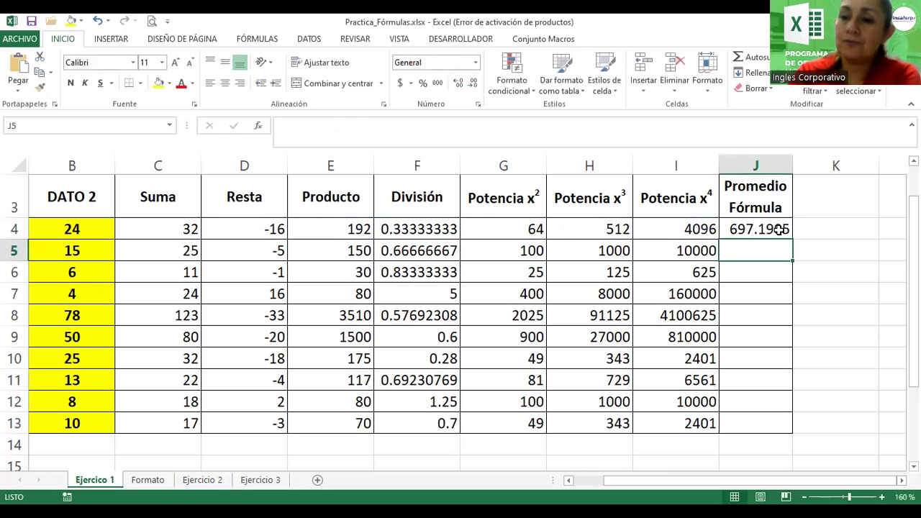
{"action": "left_click", "coordinate": [783, 230]}
{"action": "left_click_drag", "start_coordinate": [792, 237], "coordinate": [787, 437]}
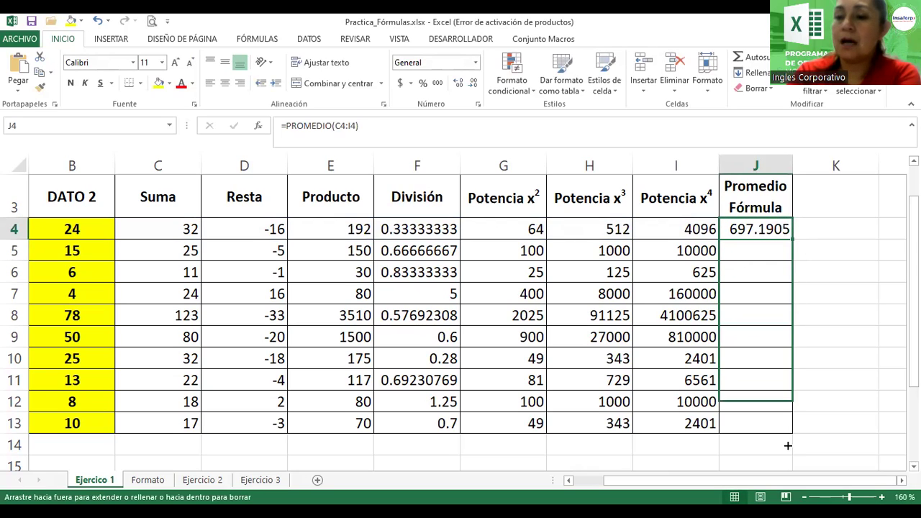
{"action": "left_click", "coordinate": [804, 496]}
{"action": "left_click", "coordinate": [804, 496]}
{"action": "left_click", "coordinate": [804, 497]}
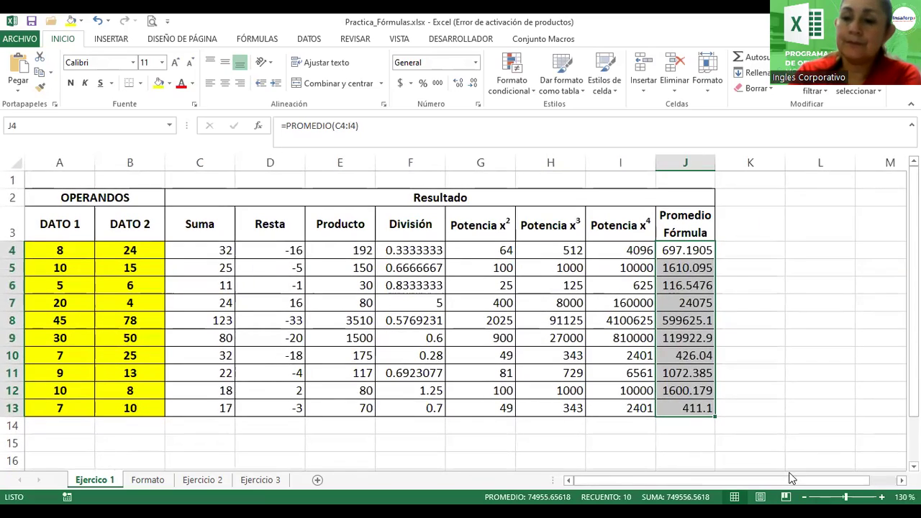
{"action": "left_click", "coordinate": [804, 497]}
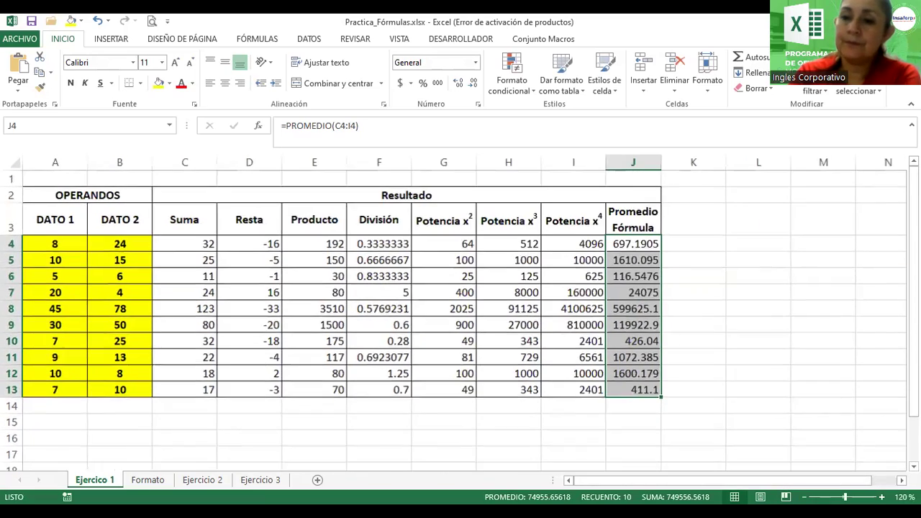
{"action": "left_click", "coordinate": [712, 305]}
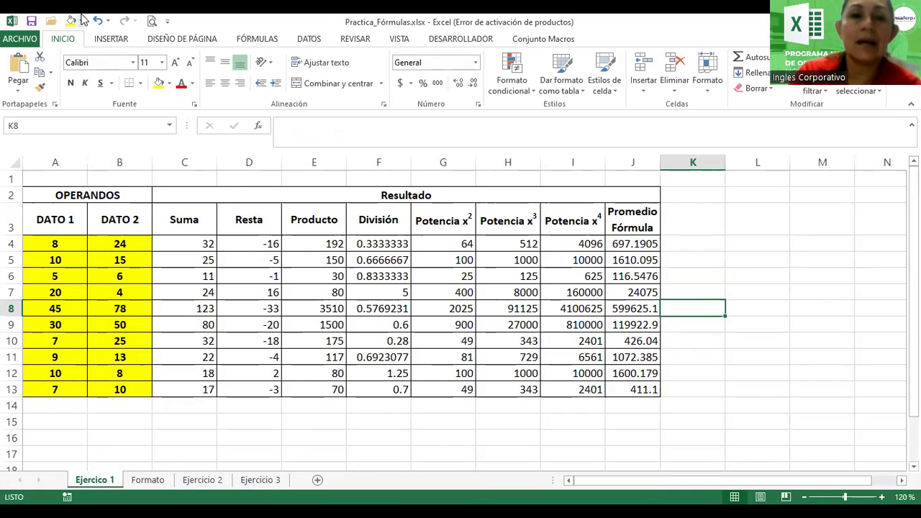
Draw a plus-sign shape from Formas de ecuación over columns K–L.
{"action": "left_click", "coordinate": [103, 43]}
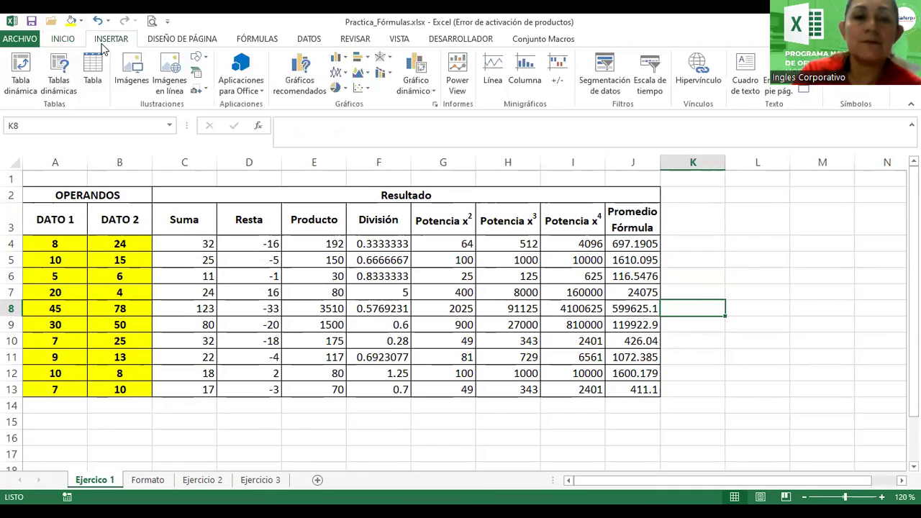
{"action": "left_click", "coordinate": [198, 58]}
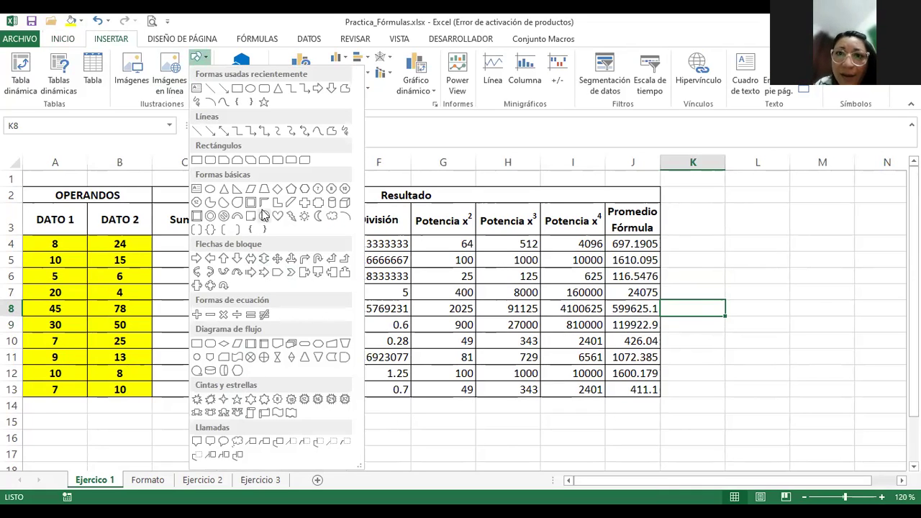
{"action": "left_click", "coordinate": [196, 314]}
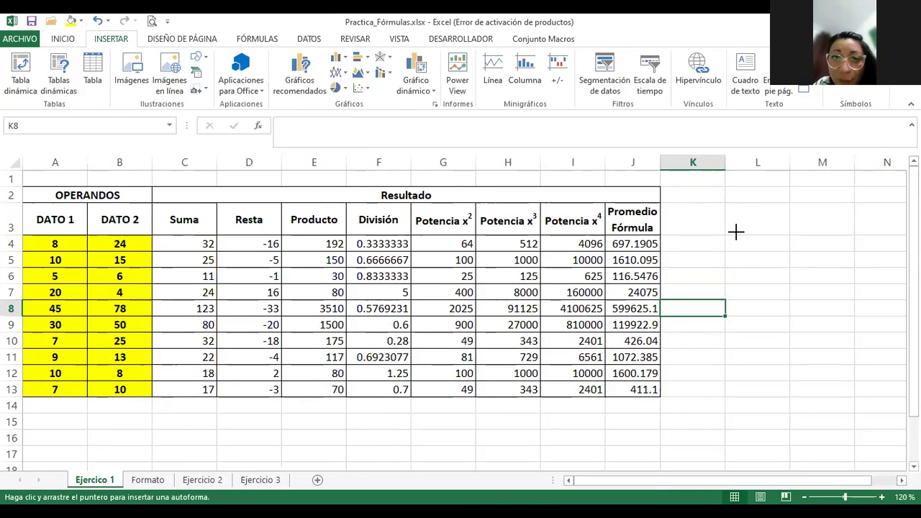
{"action": "left_click_drag", "start_coordinate": [708, 203], "coordinate": [779, 284]}
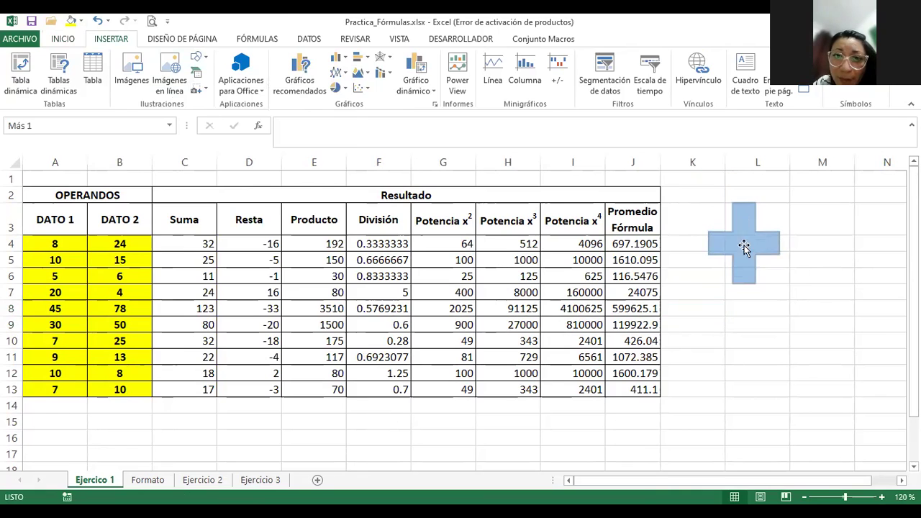
Re-enter the J4 average formula unchanged.
{"action": "left_click", "coordinate": [629, 243]}
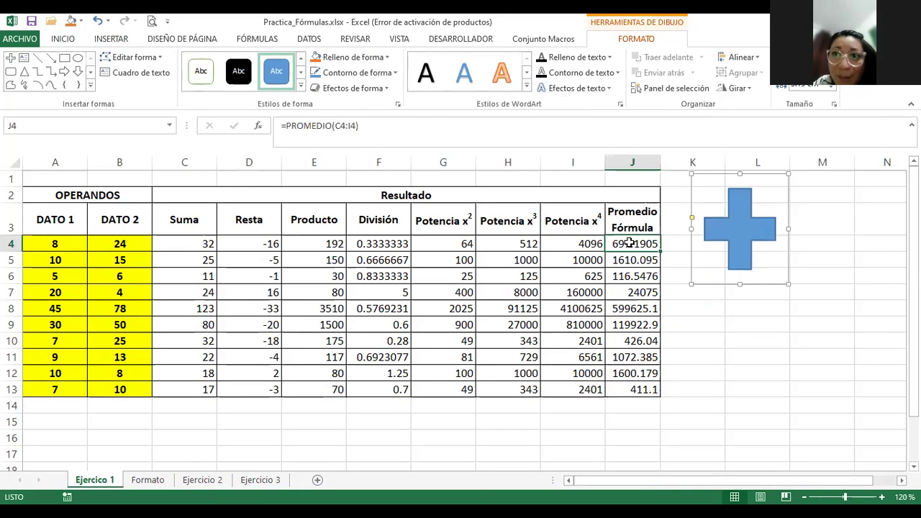
{"action": "double_click", "coordinate": [630, 243]}
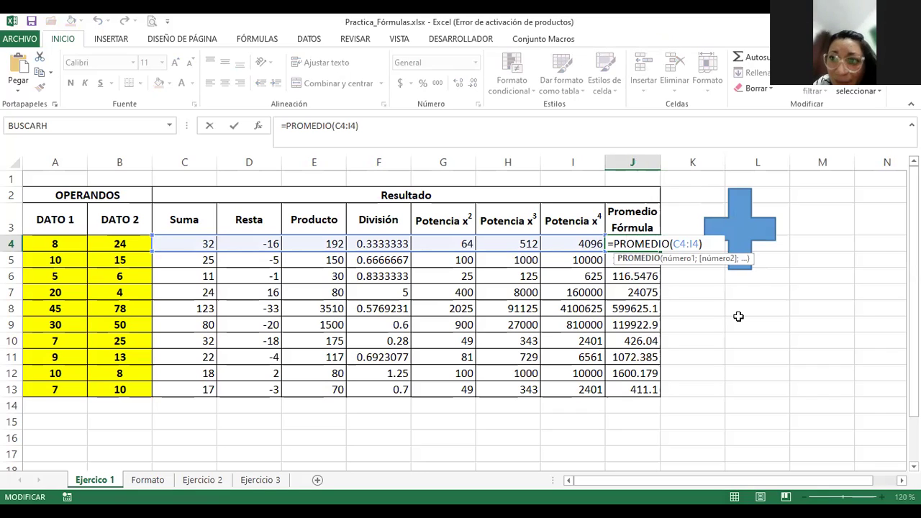
{"action": "key", "text": "Return"}
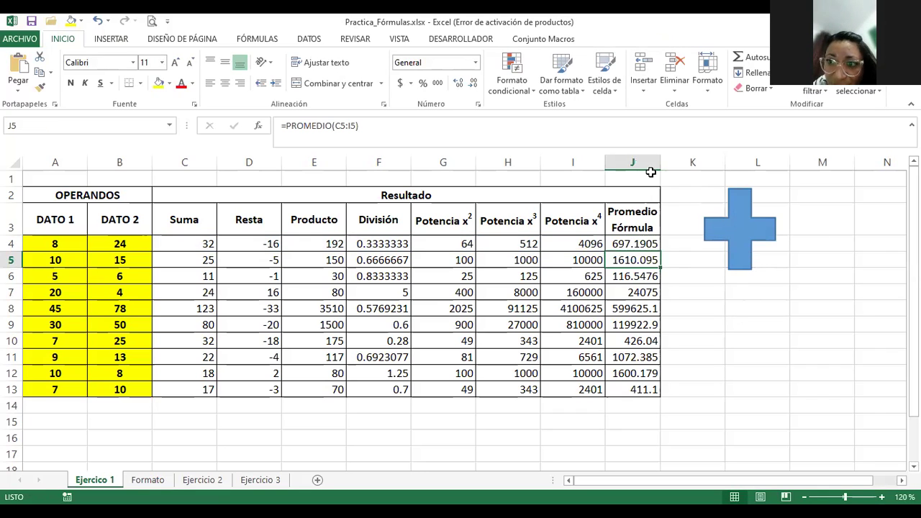
Widen column J and select the averages J4:J13.
{"action": "left_click_drag", "start_coordinate": [675, 164], "coordinate": [695, 163]}
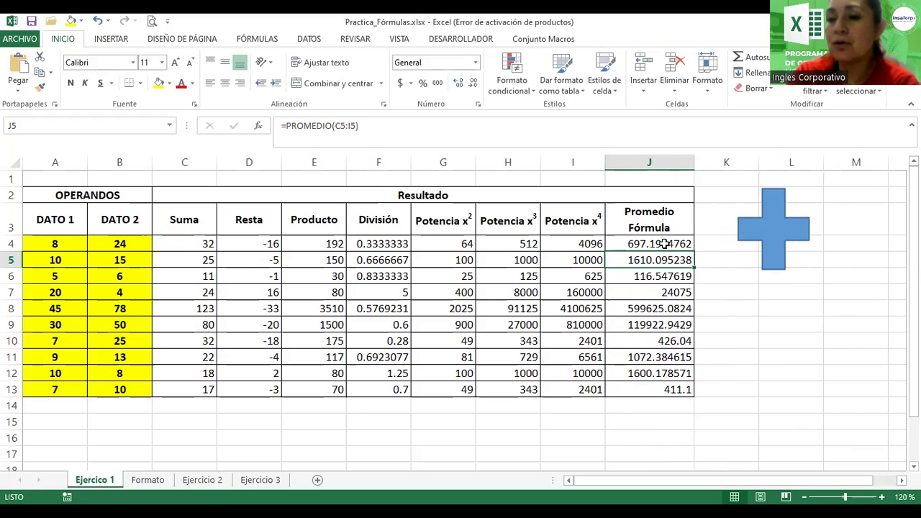
{"action": "left_click_drag", "start_coordinate": [665, 244], "coordinate": [667, 387]}
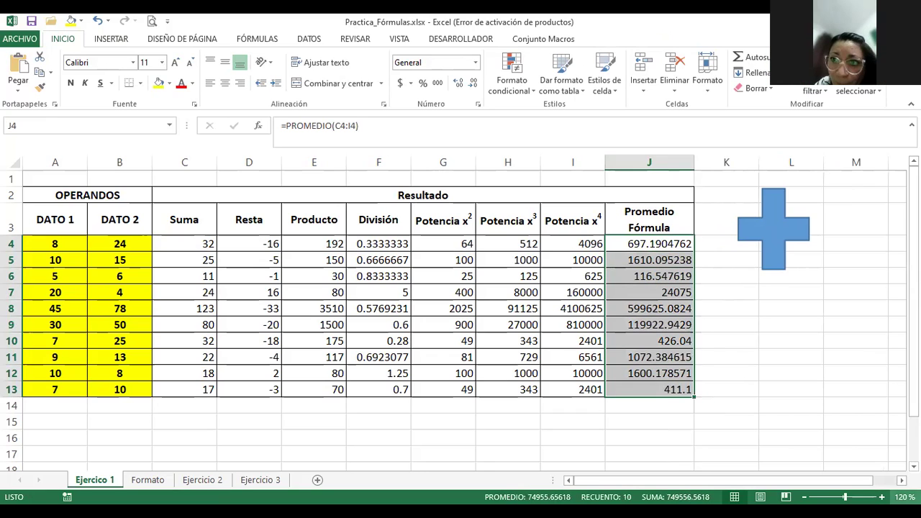
{"action": "scroll", "coordinate": [667, 387], "scroll_direction": "up", "scroll_amount": 2, "text": "ctrl"}
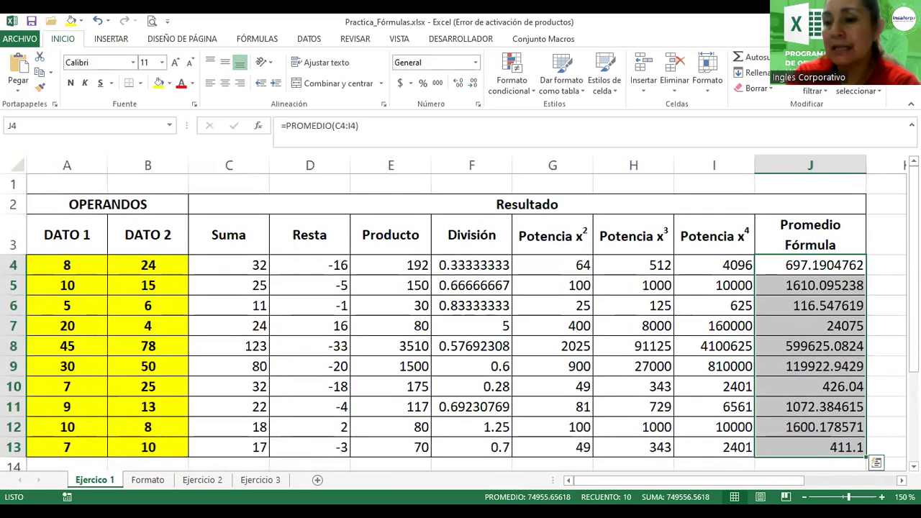
{"action": "scroll", "coordinate": [667, 388], "scroll_direction": "up", "scroll_amount": 1, "text": "ctrl"}
{"action": "scroll", "coordinate": [468, 317], "scroll_direction": "right", "scroll_amount": 2}
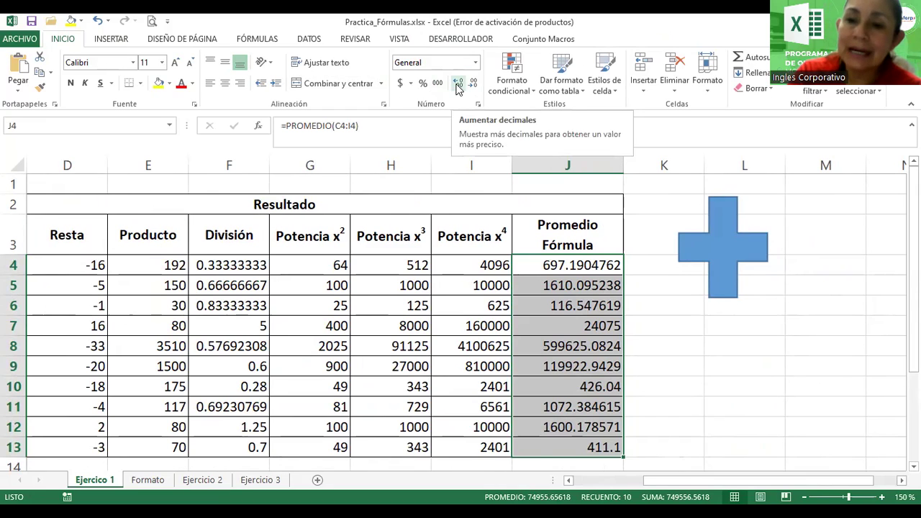
Show the J4:J13 averages with two decimals, centred and bold.
{"action": "left_click", "coordinate": [457, 84]}
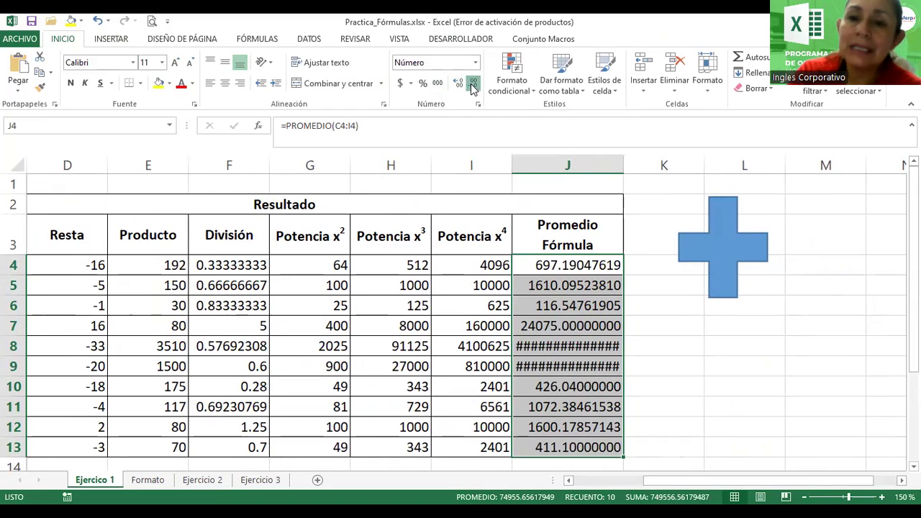
{"action": "left_click", "coordinate": [473, 85]}
{"action": "left_click", "coordinate": [472, 84]}
{"action": "left_click", "coordinate": [473, 84]}
{"action": "left_click", "coordinate": [473, 84]}
{"action": "left_click", "coordinate": [473, 85]}
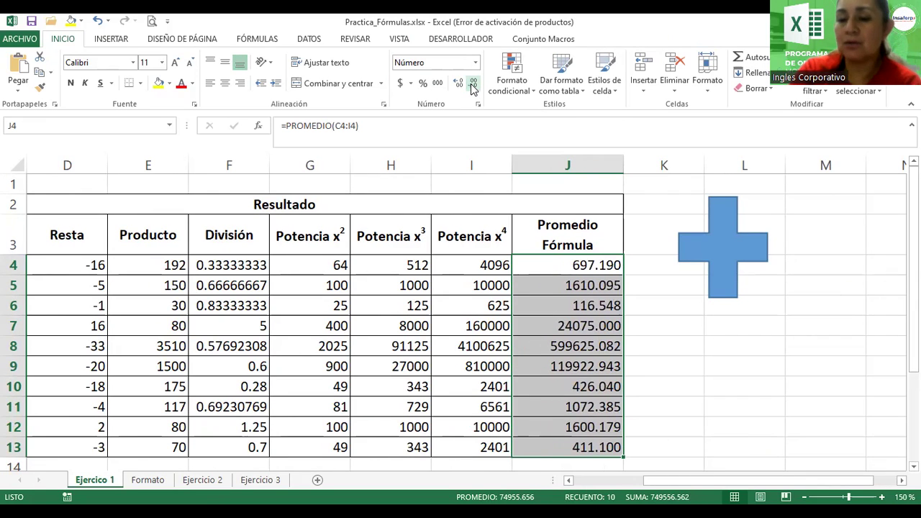
{"action": "left_click", "coordinate": [473, 84]}
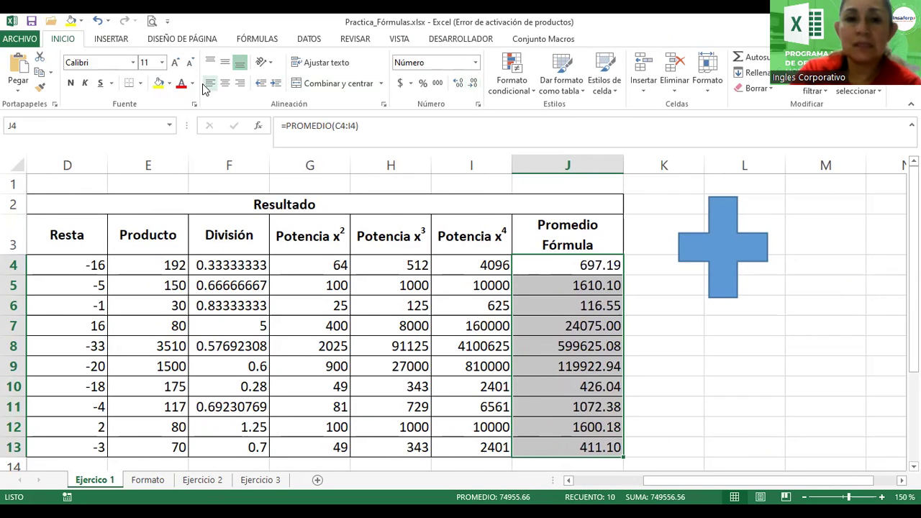
{"action": "left_click", "coordinate": [225, 82]}
{"action": "left_click", "coordinate": [71, 83]}
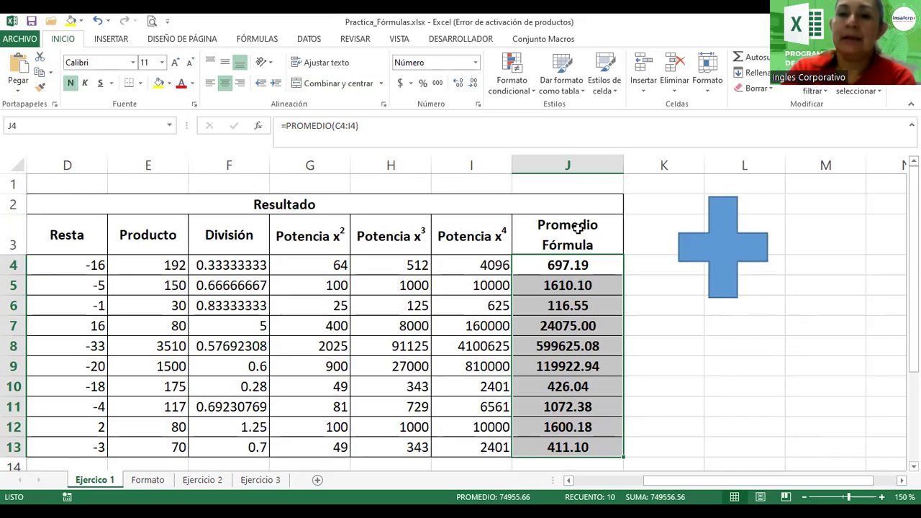
Move the plus shape slightly left and widen it to the right.
{"action": "left_click", "coordinate": [741, 338]}
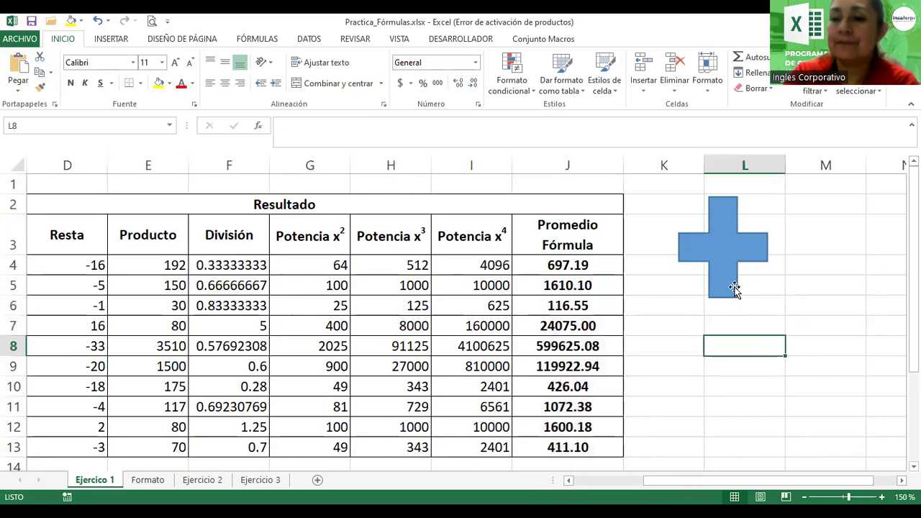
{"action": "left_click_drag", "start_coordinate": [728, 285], "coordinate": [707, 286]}
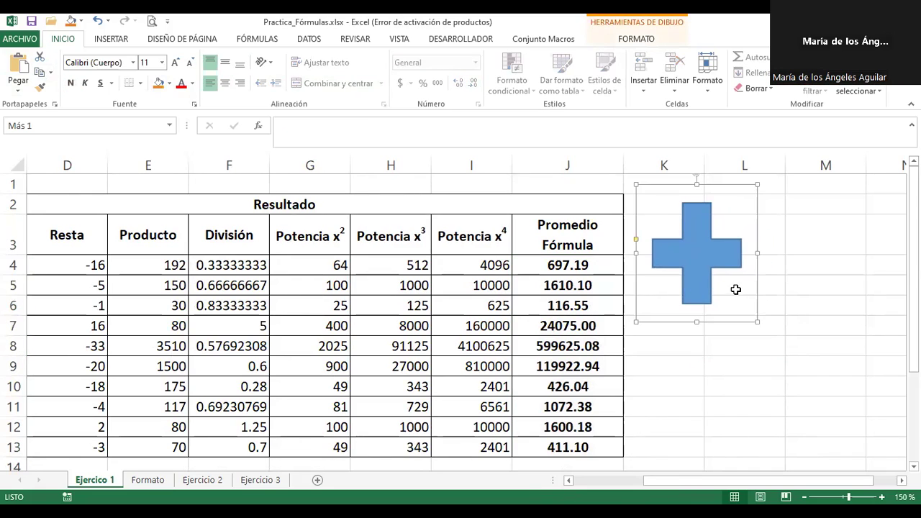
{"action": "left_click_drag", "start_coordinate": [757, 253], "coordinate": [772, 263]}
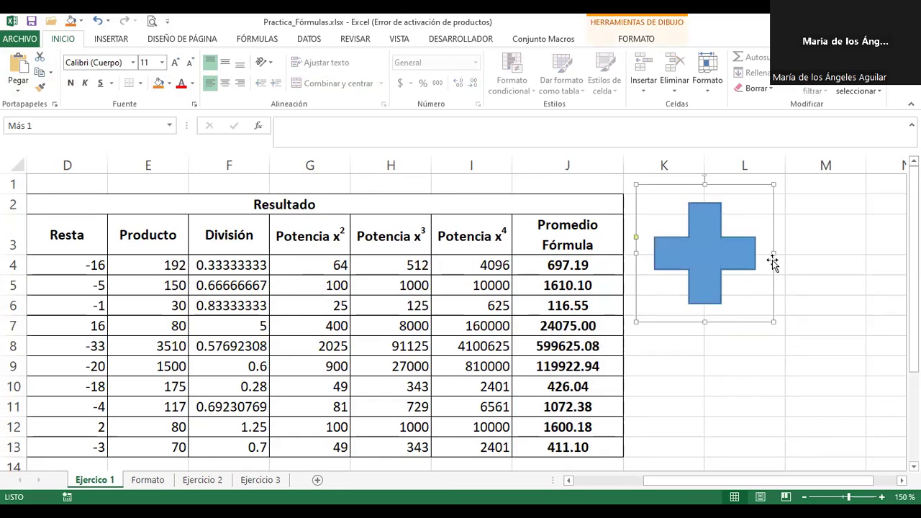
Re-enter the J4 average formula without changes.
{"action": "double_click", "coordinate": [560, 265]}
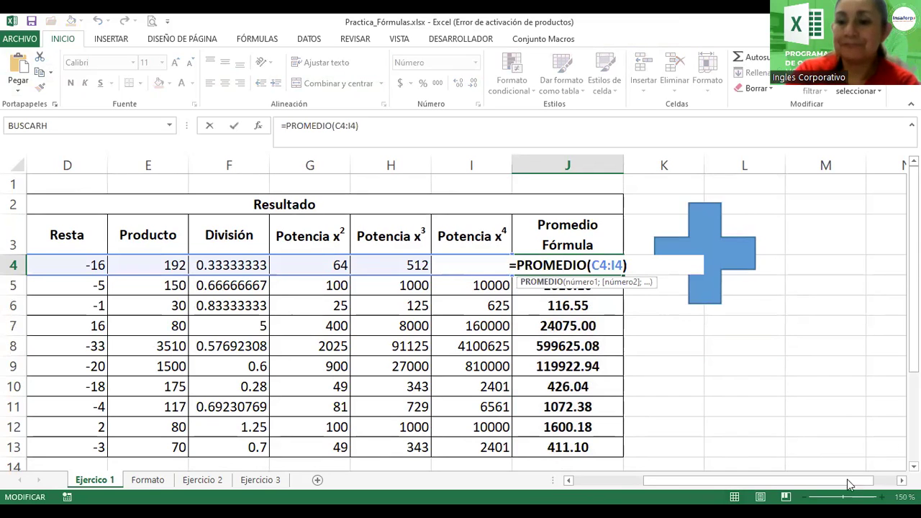
{"action": "left_click_drag", "start_coordinate": [806, 481], "coordinate": [768, 482]}
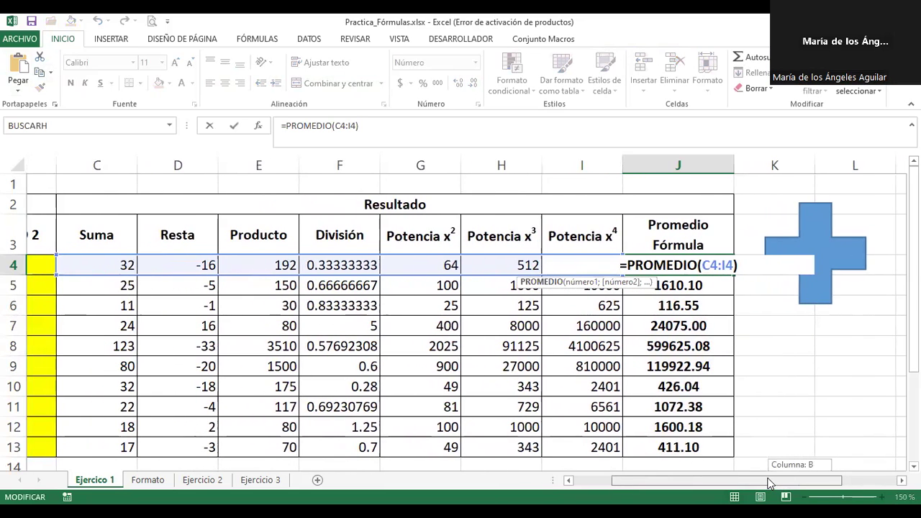
{"action": "left_click_drag", "start_coordinate": [768, 484], "coordinate": [792, 481]}
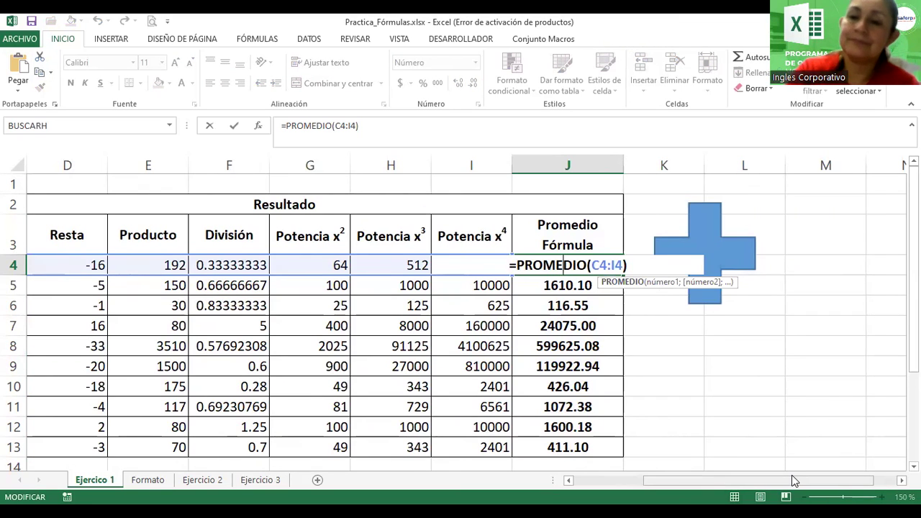
{"action": "key", "text": "Return"}
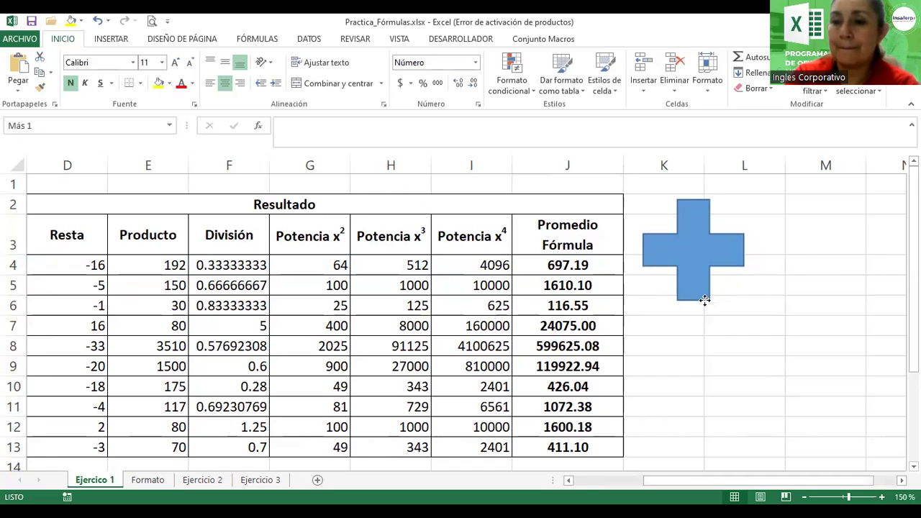
Nudge the cross up, then give it 2.5-point soft edges, the orange style and a bevel preset.
{"action": "left_click_drag", "start_coordinate": [716, 303], "coordinate": [709, 294]}
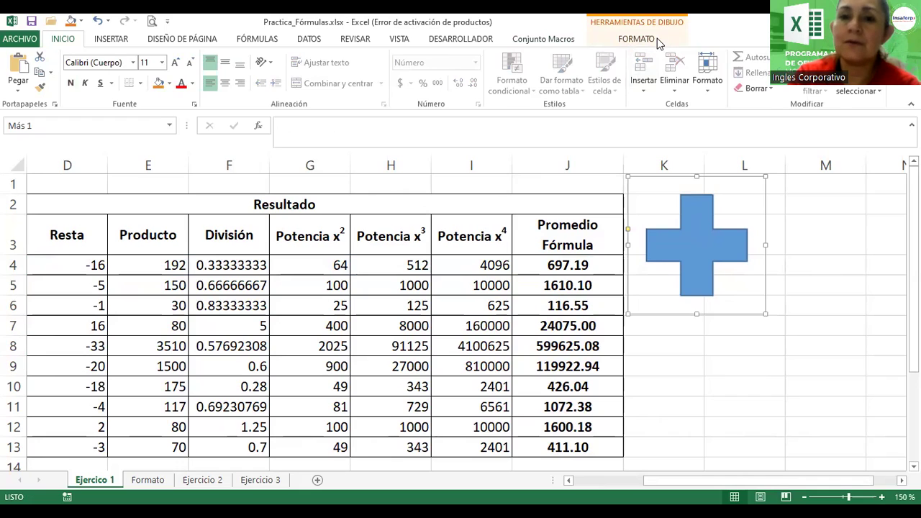
{"action": "left_click", "coordinate": [636, 39]}
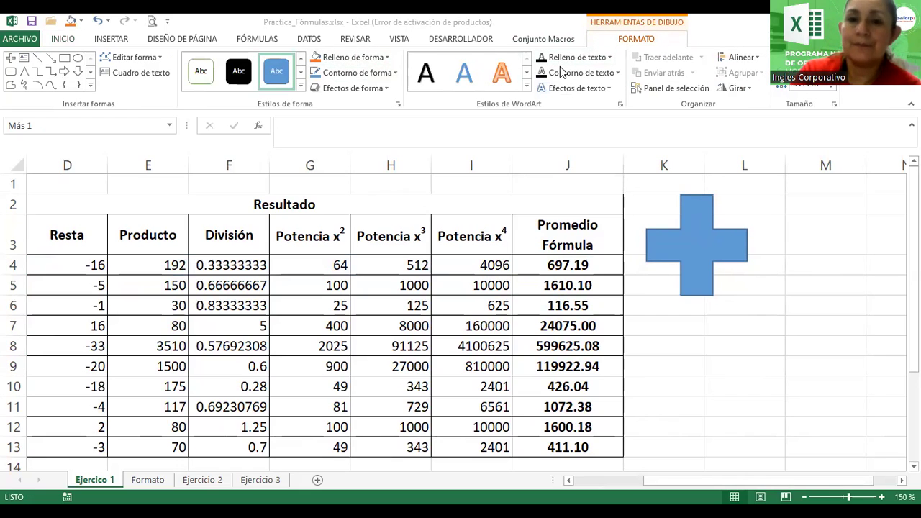
{"action": "left_click", "coordinate": [356, 88]}
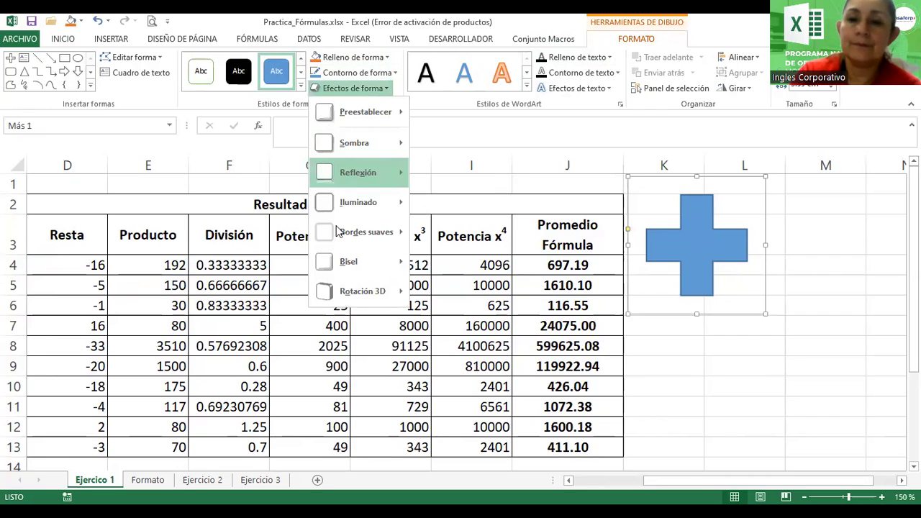
{"action": "mouse_move", "coordinate": [366, 232]}
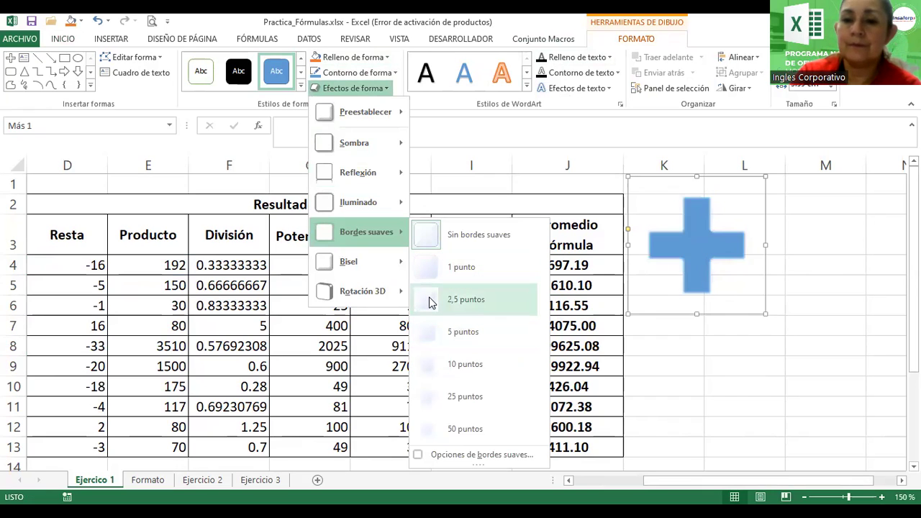
{"action": "left_click", "coordinate": [466, 300]}
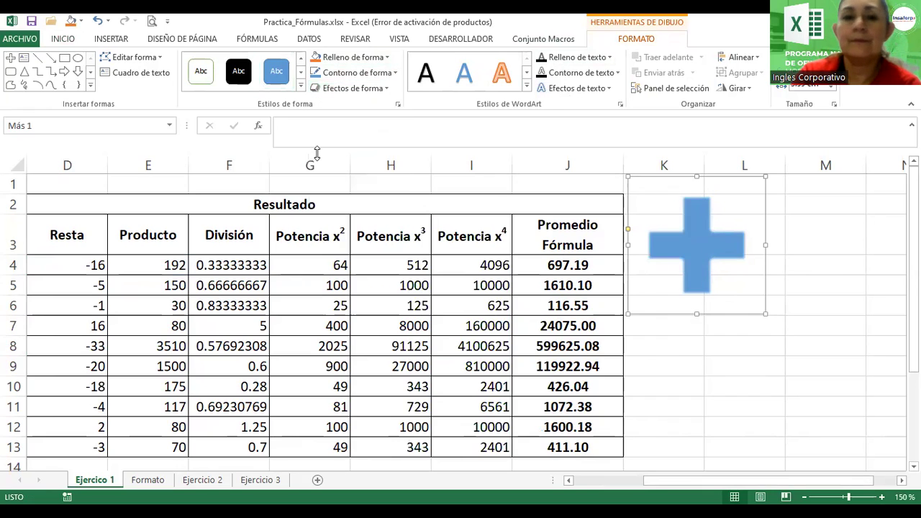
{"action": "left_click", "coordinate": [300, 87]}
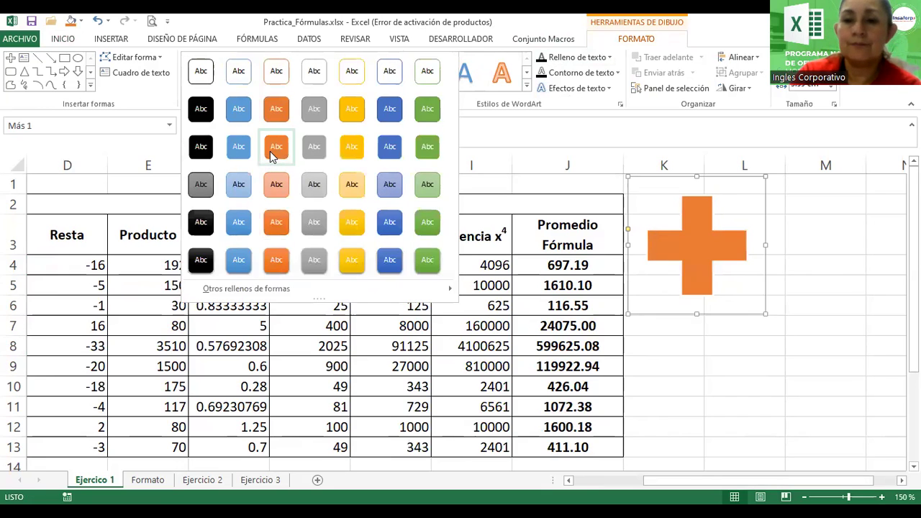
{"action": "left_click", "coordinate": [385, 90]}
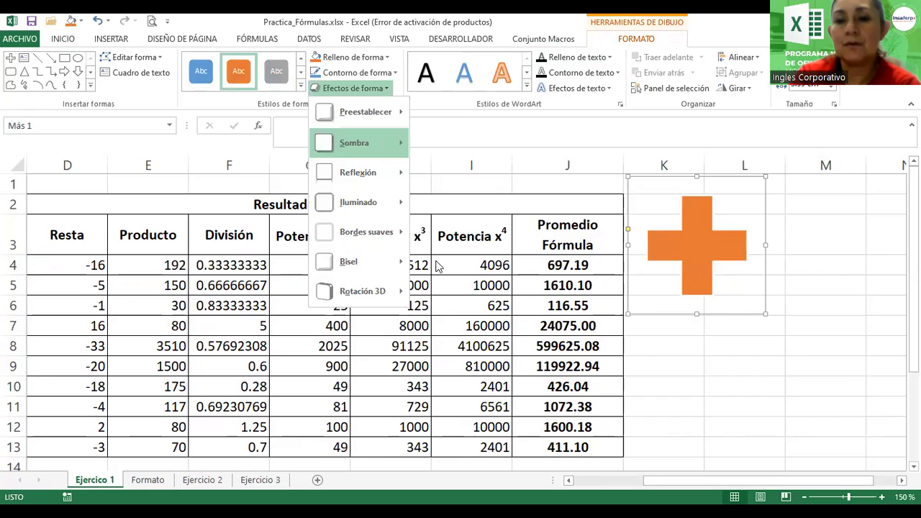
{"action": "left_click", "coordinate": [385, 88]}
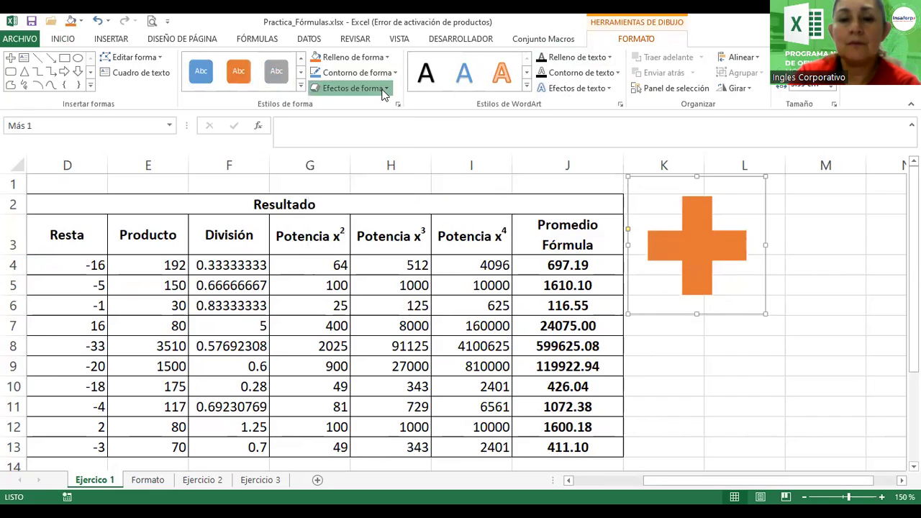
{"action": "left_click", "coordinate": [385, 87]}
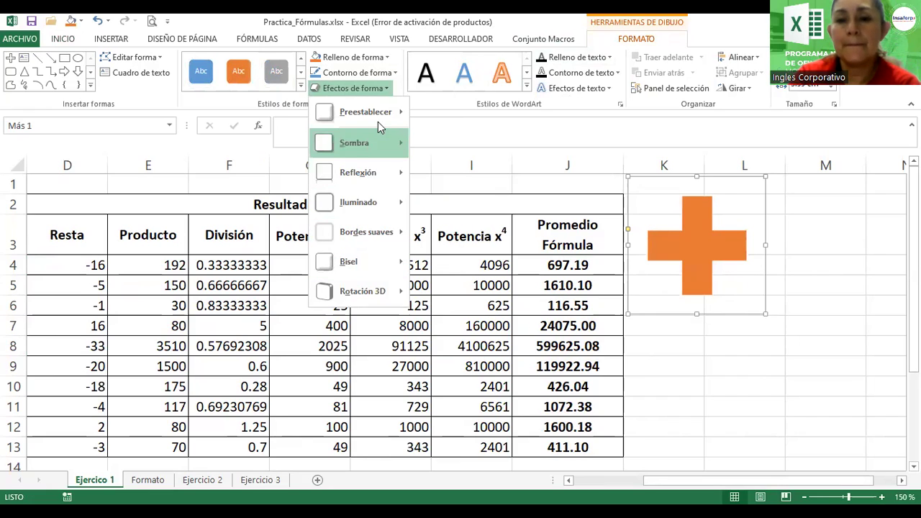
{"action": "mouse_move", "coordinate": [366, 111]}
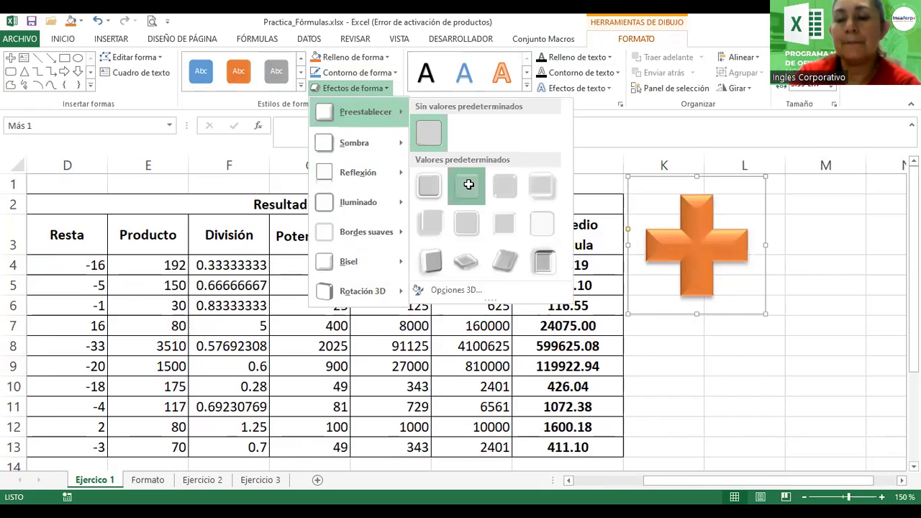
{"action": "left_click", "coordinate": [469, 185]}
{"action": "left_click", "coordinate": [683, 345]}
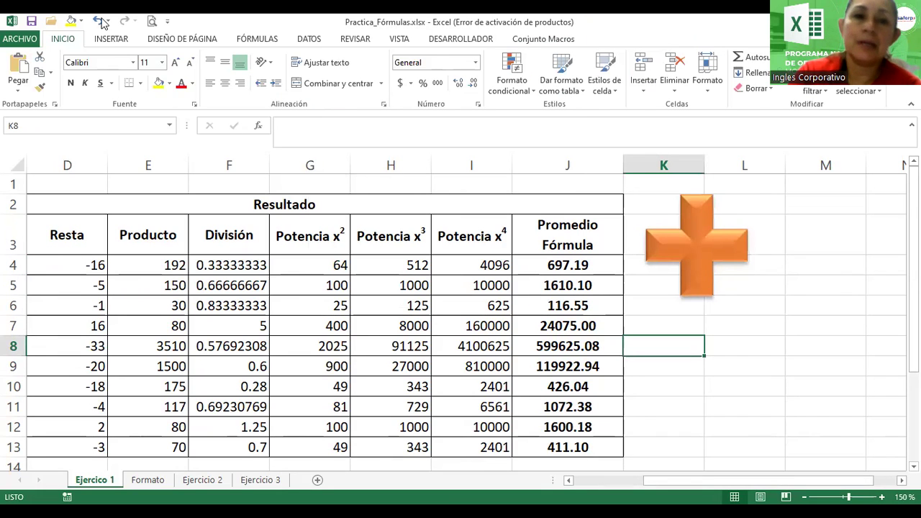
Draw a division sign beside the plus, level with it, and enlarge it.
{"action": "left_click", "coordinate": [108, 39]}
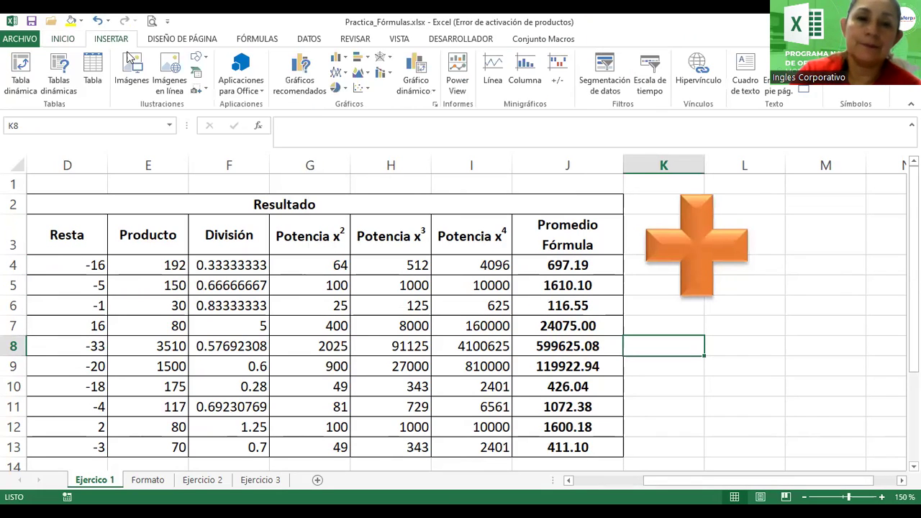
{"action": "left_click", "coordinate": [198, 58]}
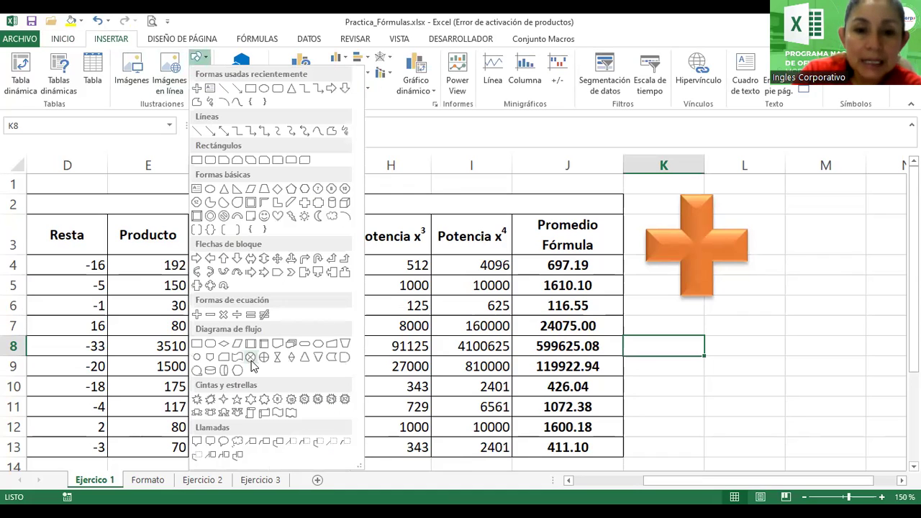
{"action": "left_click", "coordinate": [237, 315]}
{"action": "left_click_drag", "start_coordinate": [774, 293], "coordinate": [877, 429]}
{"action": "left_click_drag", "start_coordinate": [805, 353], "coordinate": [793, 282]}
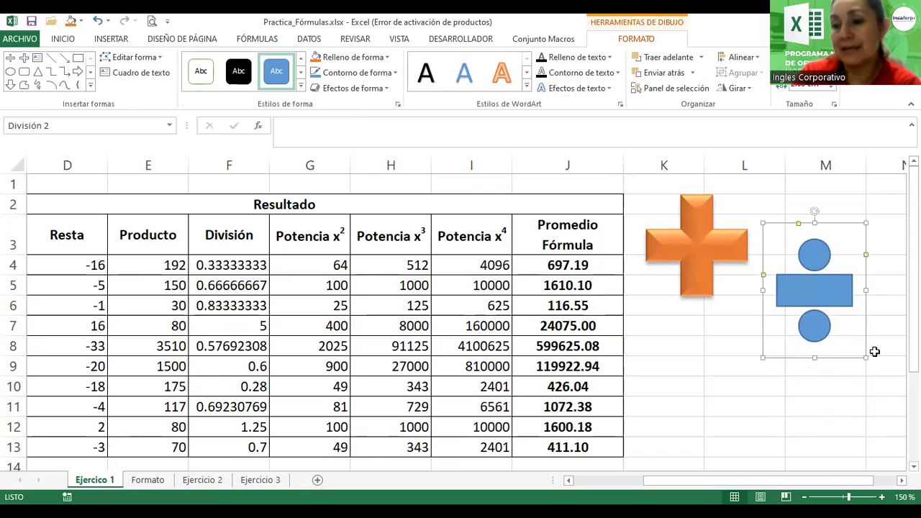
{"action": "left_click_drag", "start_coordinate": [865, 356], "coordinate": [895, 363]}
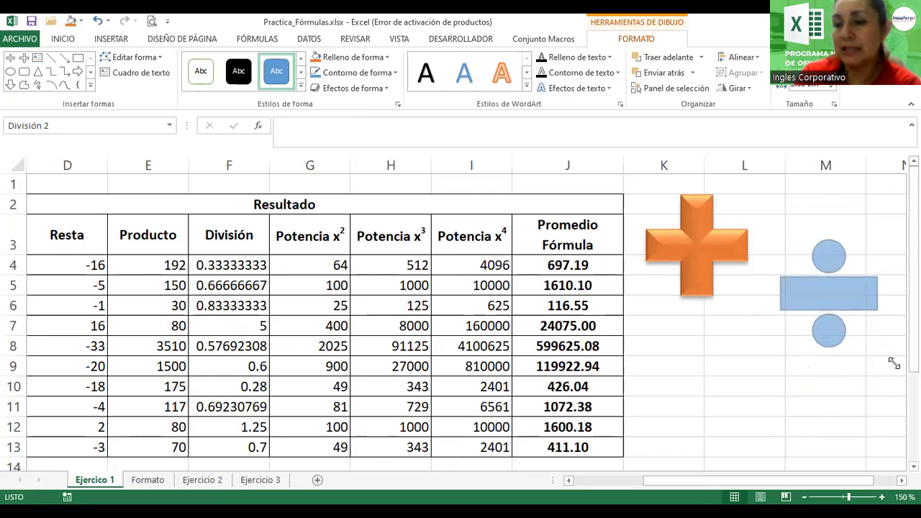
Apply a Preestablecer bevel effect to the division sign.
{"action": "left_click", "coordinate": [302, 87]}
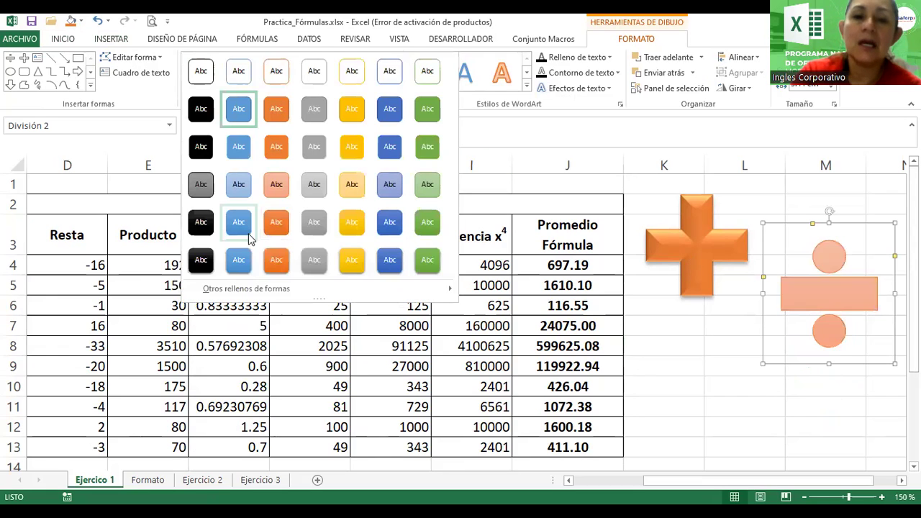
{"action": "key", "text": "Escape"}
{"action": "left_click", "coordinate": [385, 88]}
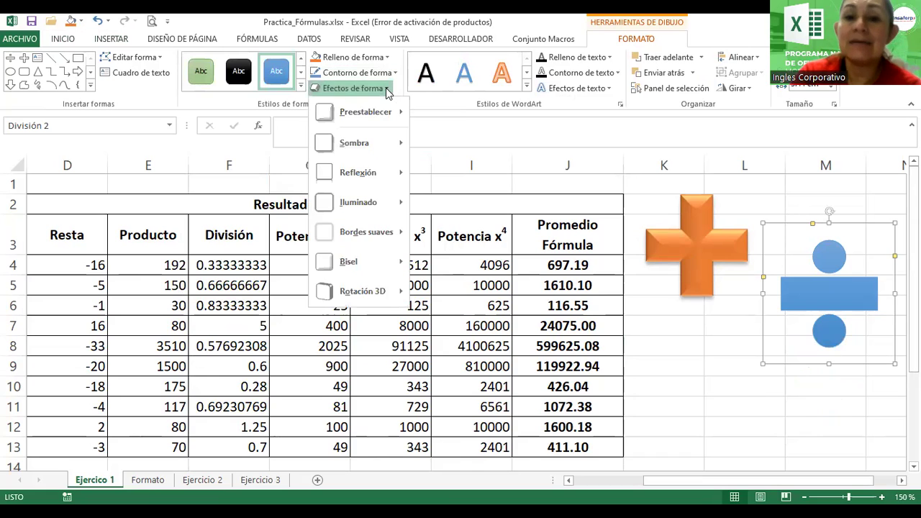
{"action": "mouse_move", "coordinate": [365, 111]}
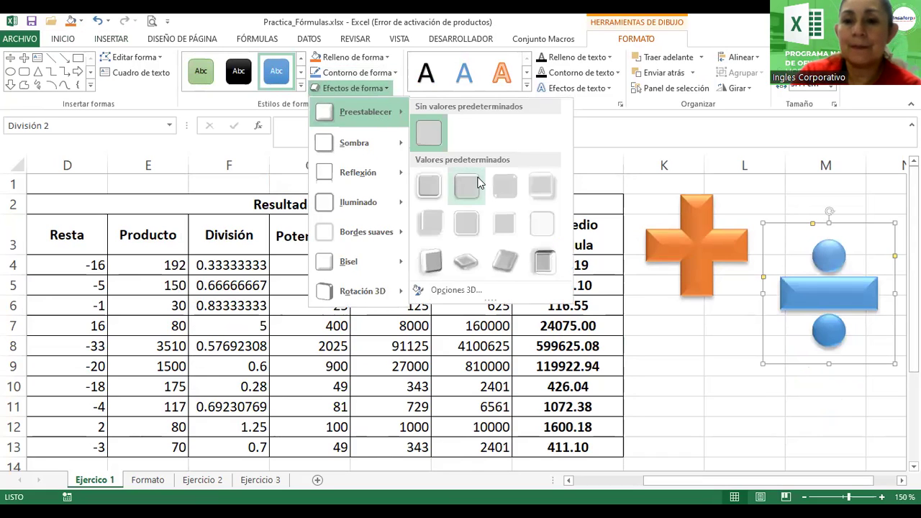
{"action": "left_click", "coordinate": [625, 339]}
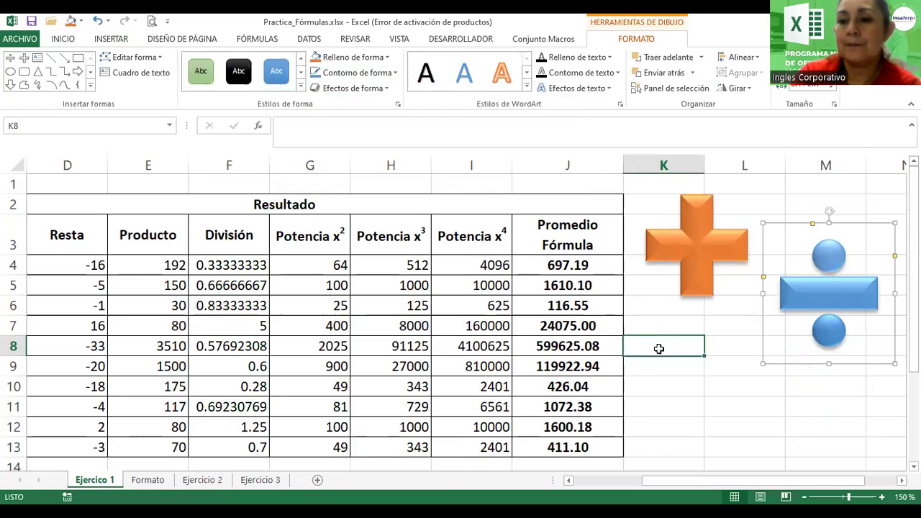
{"action": "left_click", "coordinate": [110, 40]}
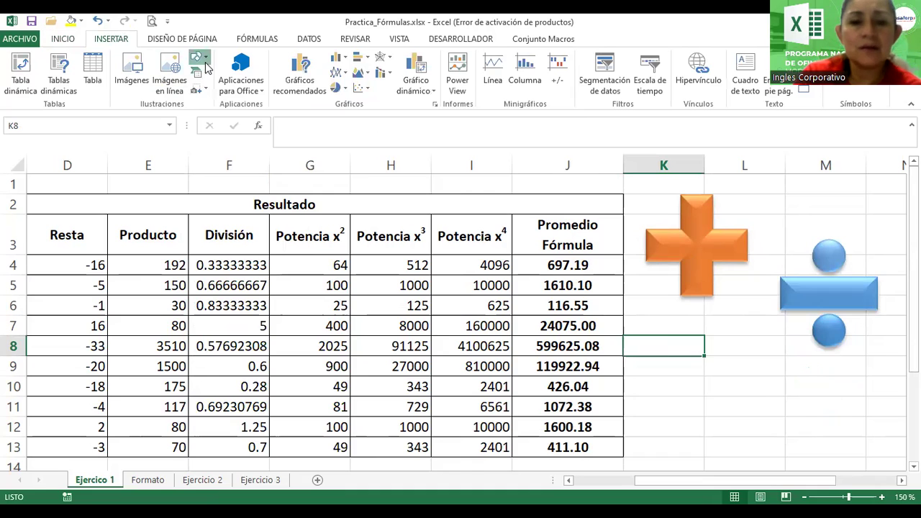
{"action": "left_click", "coordinate": [199, 57]}
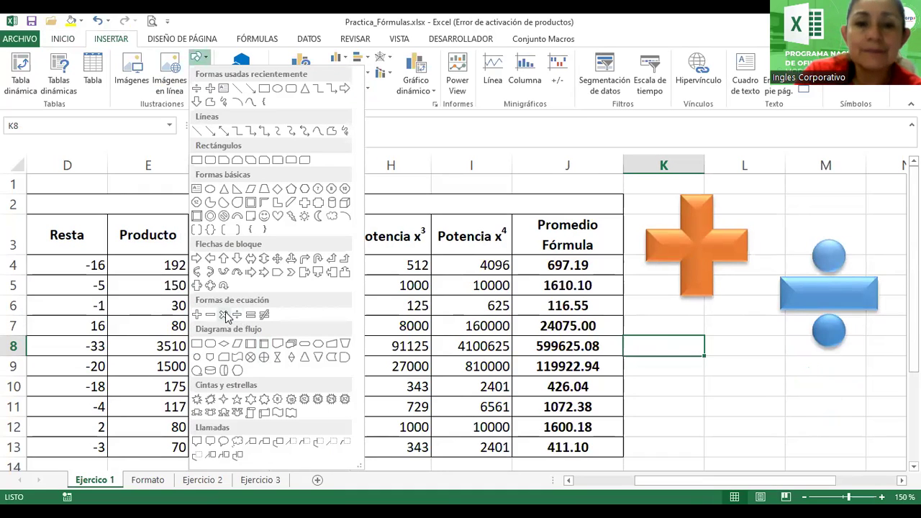
Draw a multiplication sign and place it under the plus sign.
{"action": "left_click", "coordinate": [224, 315]}
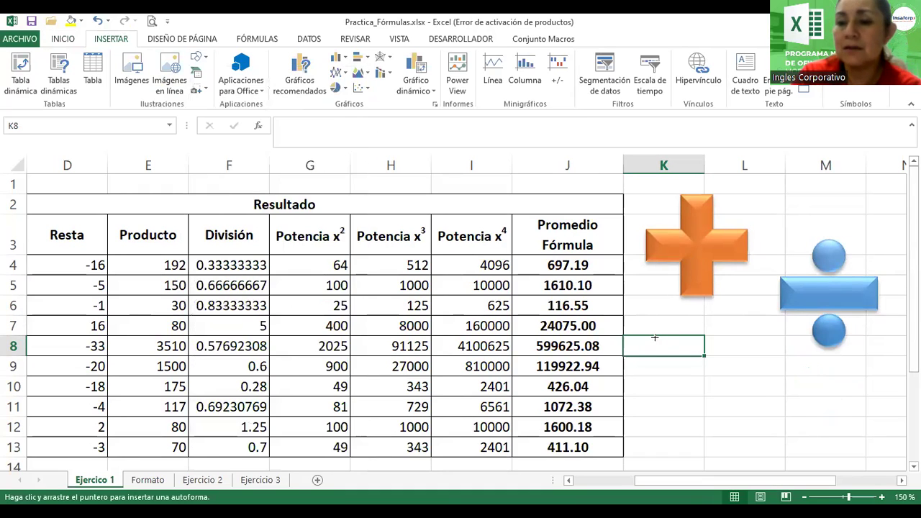
{"action": "left_click_drag", "start_coordinate": [643, 337], "coordinate": [784, 440]}
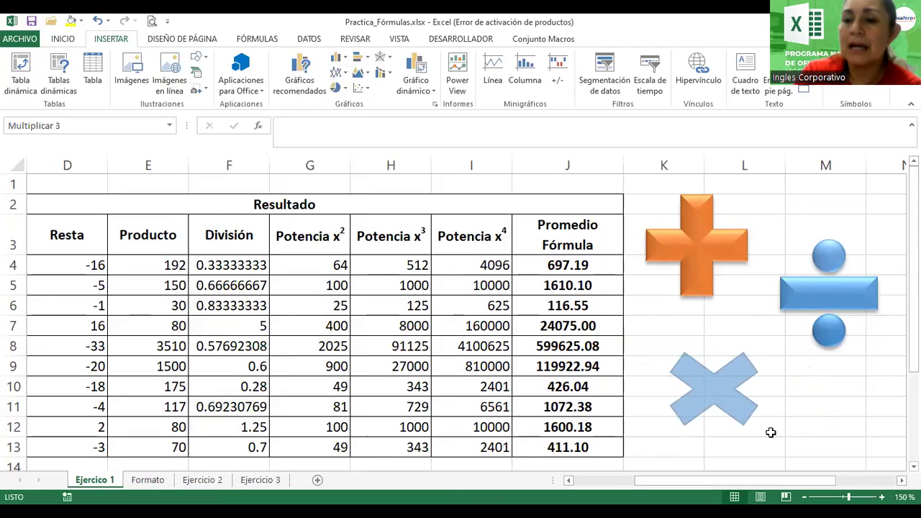
{"action": "left_click_drag", "start_coordinate": [738, 396], "coordinate": [711, 387]}
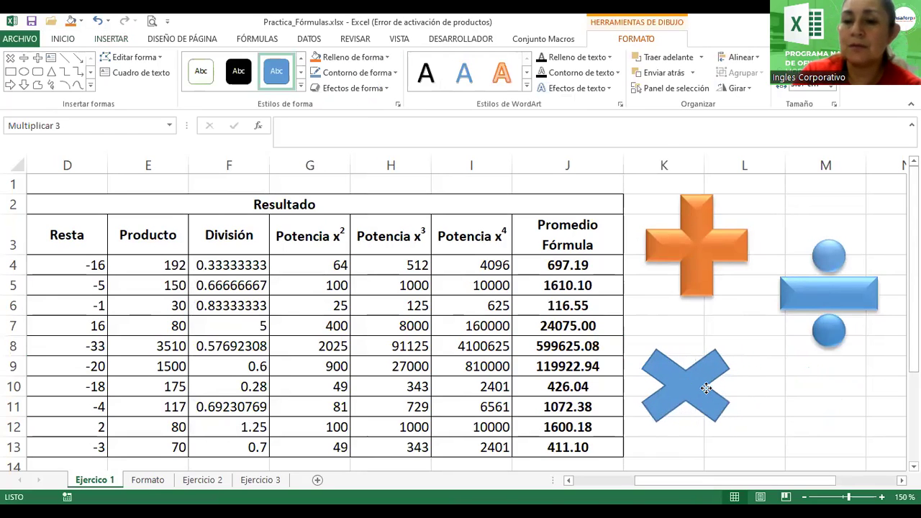
Make the multiplication sign black with a shadowed preset effect.
{"action": "left_click", "coordinate": [239, 71]}
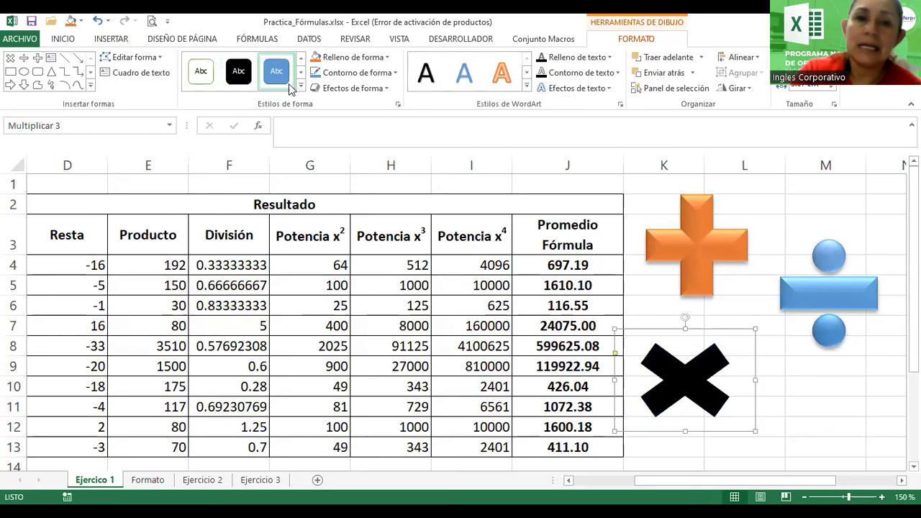
{"action": "left_click", "coordinate": [375, 89]}
{"action": "mouse_move", "coordinate": [363, 113]}
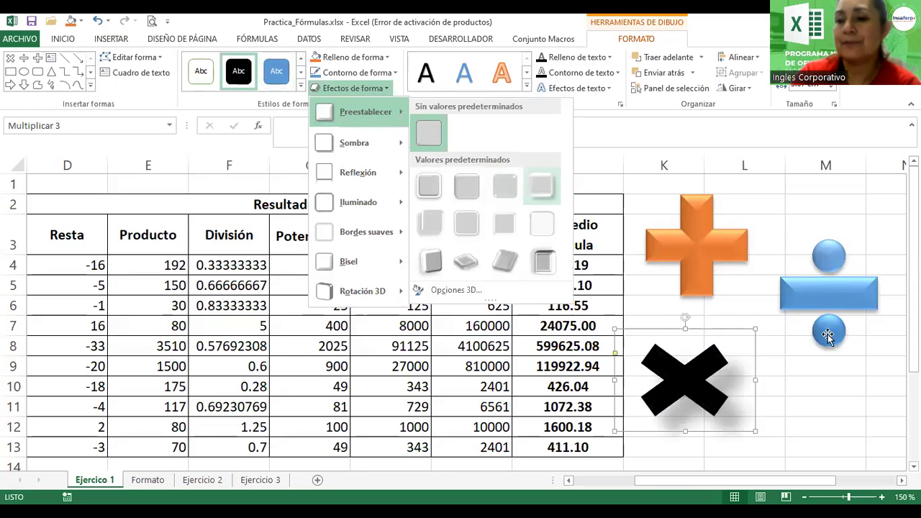
{"action": "left_click", "coordinate": [820, 385]}
{"action": "left_click", "coordinate": [804, 497]}
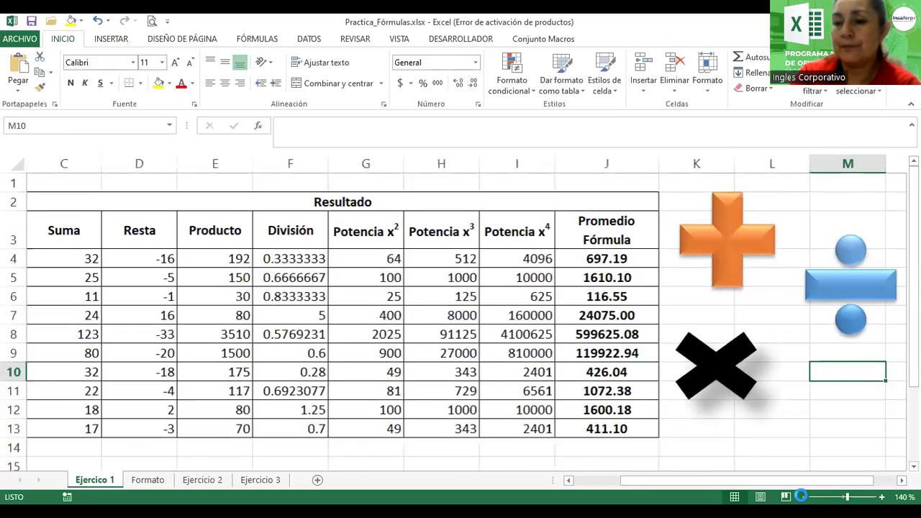
{"action": "left_click", "coordinate": [804, 497]}
{"action": "left_click", "coordinate": [804, 496]}
{"action": "left_click_drag", "start_coordinate": [809, 480], "coordinate": [846, 478]}
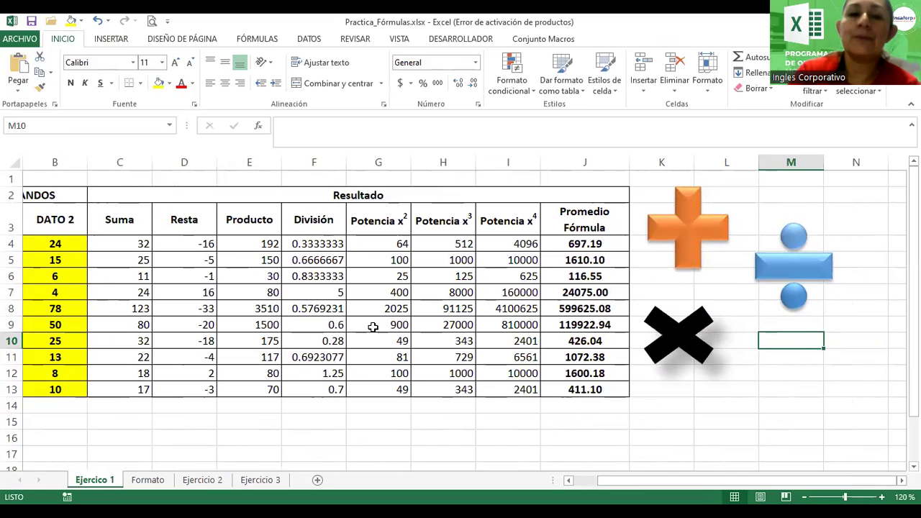
Raise the merged OPERANDOS and Resultado headers in row 2 to 18-point font.
{"action": "left_click", "coordinate": [362, 193]}
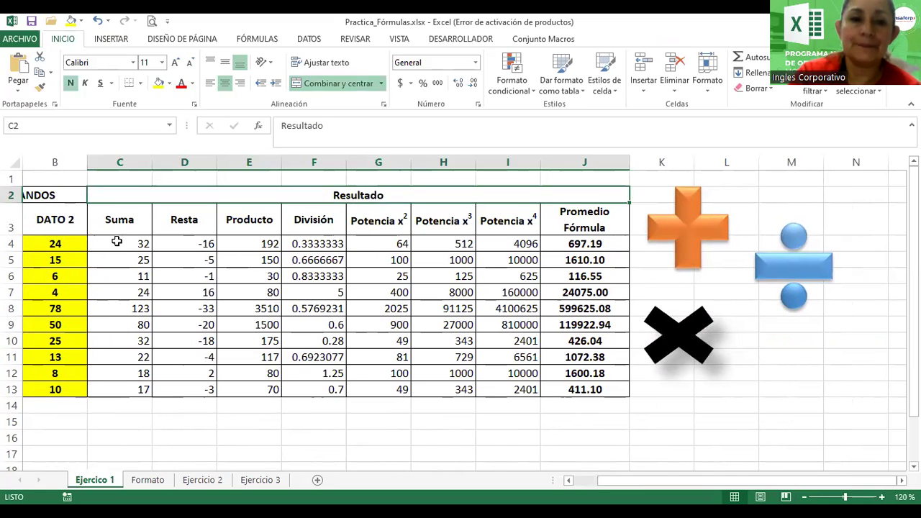
{"action": "key", "text": "shift+Left"}
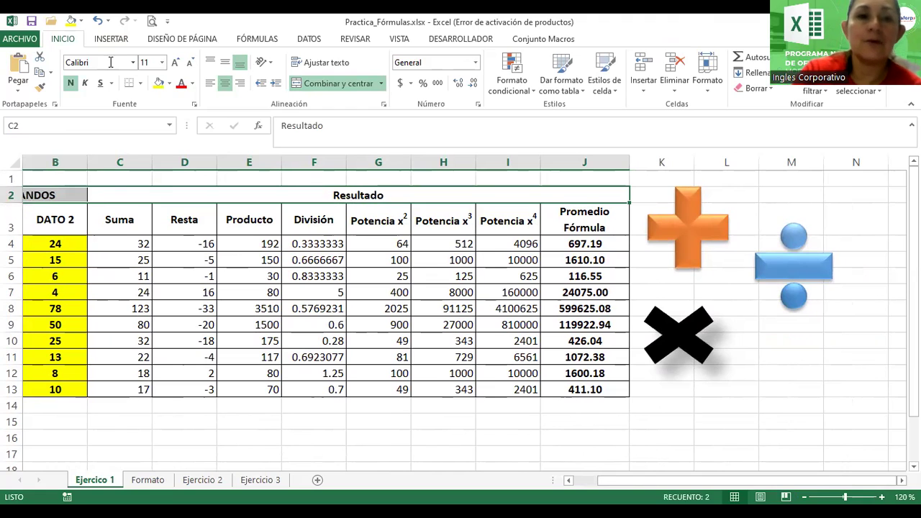
{"action": "left_click", "coordinate": [174, 64]}
{"action": "left_click", "coordinate": [174, 64]}
{"action": "left_click", "coordinate": [174, 64]}
{"action": "left_click", "coordinate": [174, 64]}
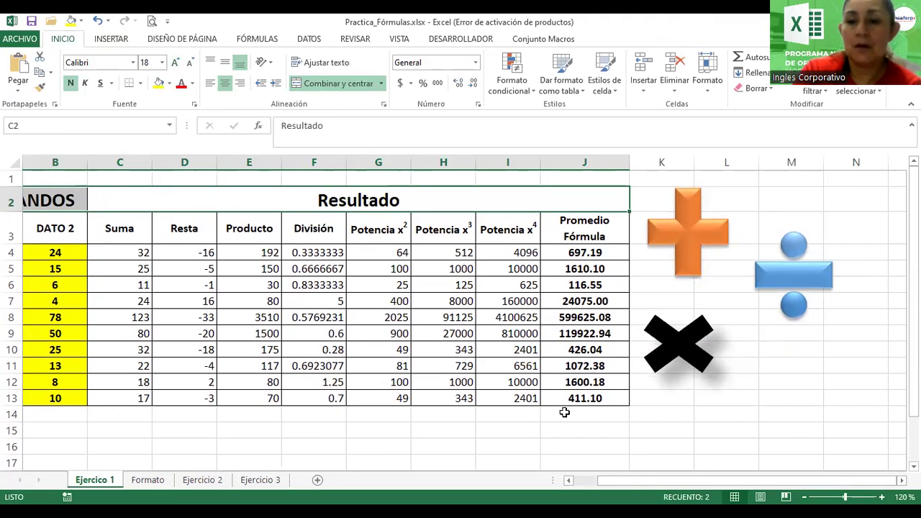
{"action": "left_click_drag", "start_coordinate": [749, 480], "coordinate": [720, 480]}
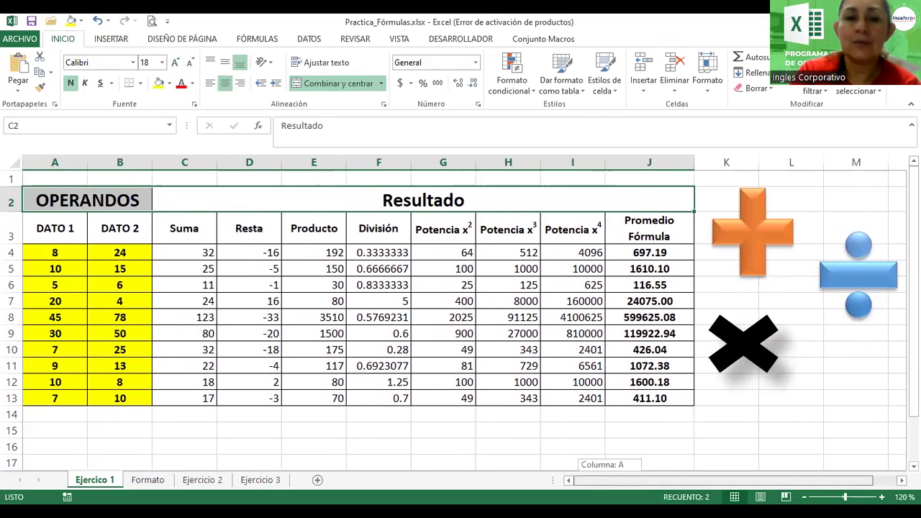
{"action": "left_click", "coordinate": [472, 204]}
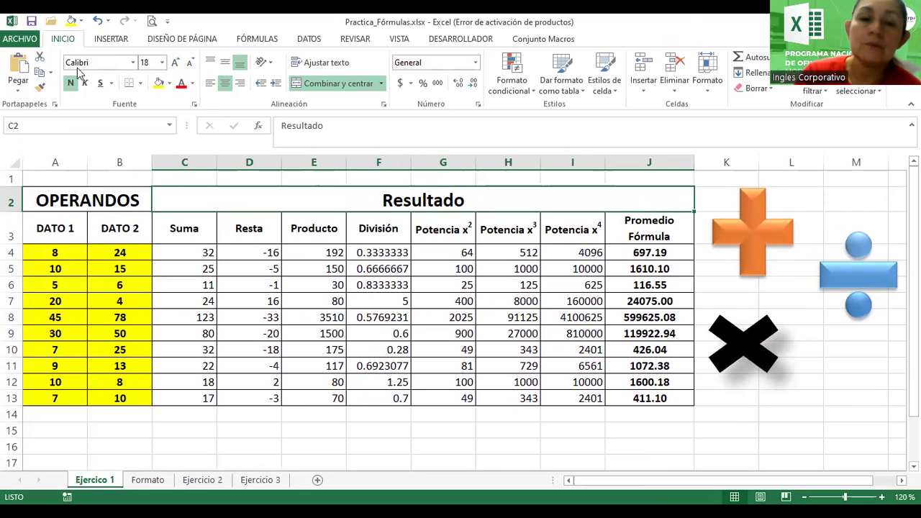
Give the Resultado header a dotted Estilo de Trama fill in light peach via Format Cells.
{"action": "left_click", "coordinate": [192, 108]}
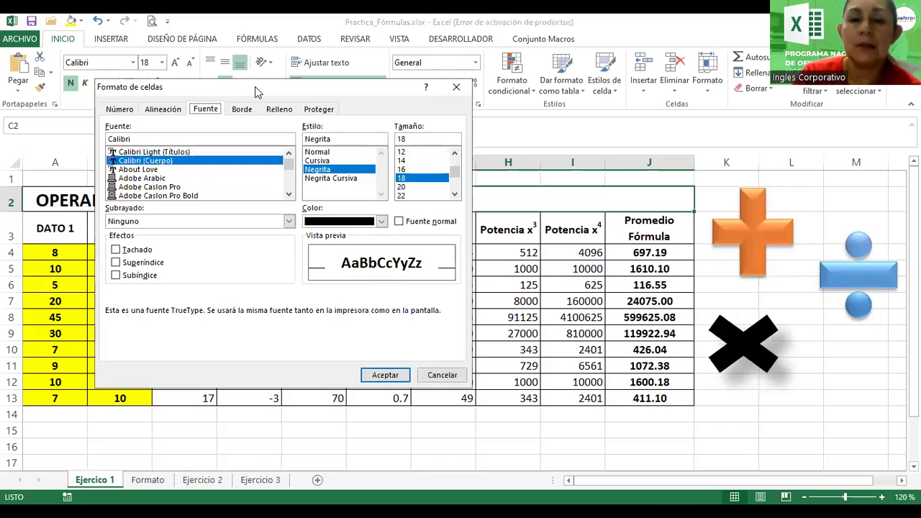
{"action": "left_click_drag", "start_coordinate": [212, 86], "coordinate": [210, 268]}
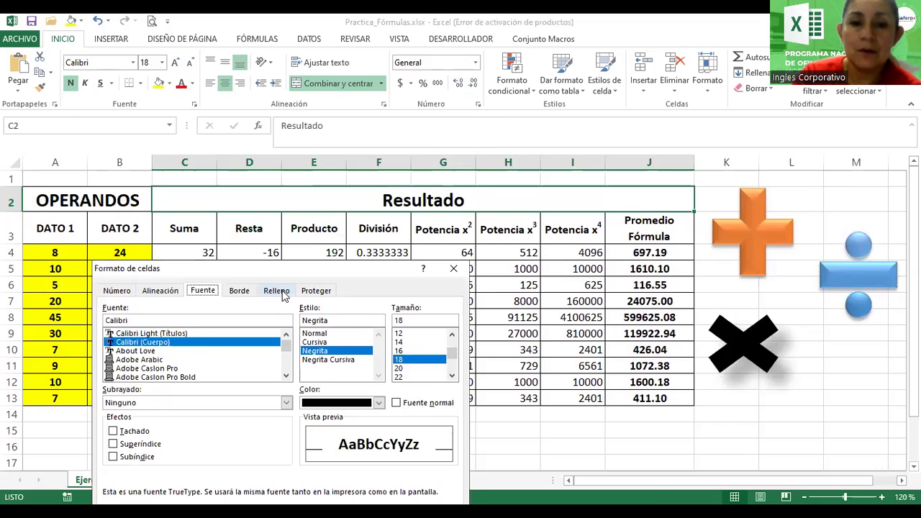
{"action": "left_click", "coordinate": [276, 290]}
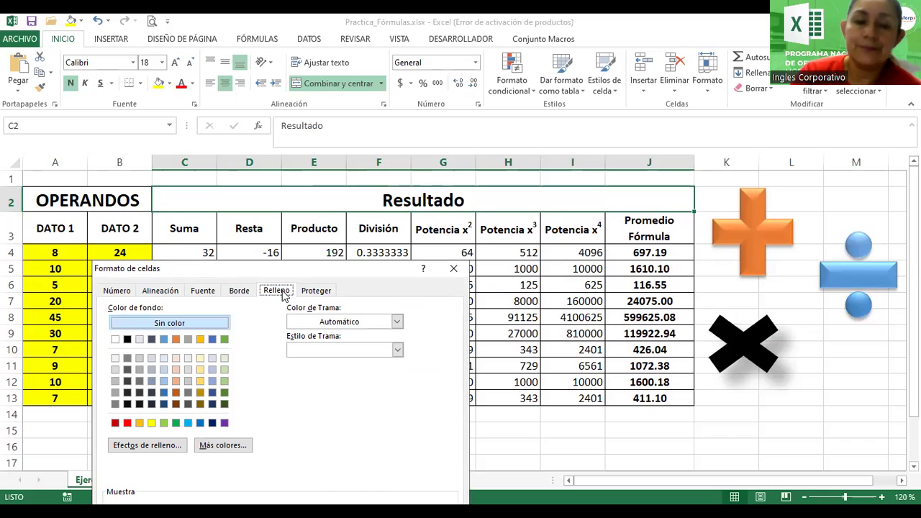
{"action": "left_click", "coordinate": [141, 446]}
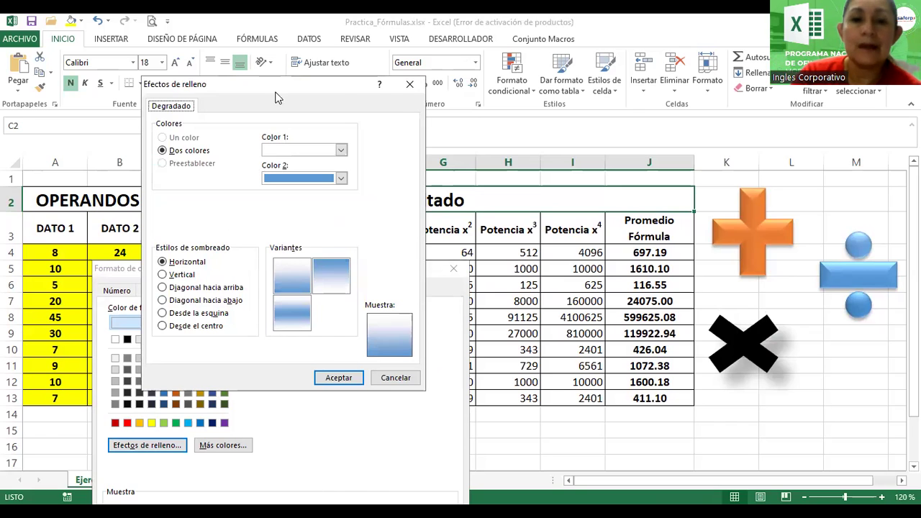
{"action": "left_click", "coordinate": [409, 84]}
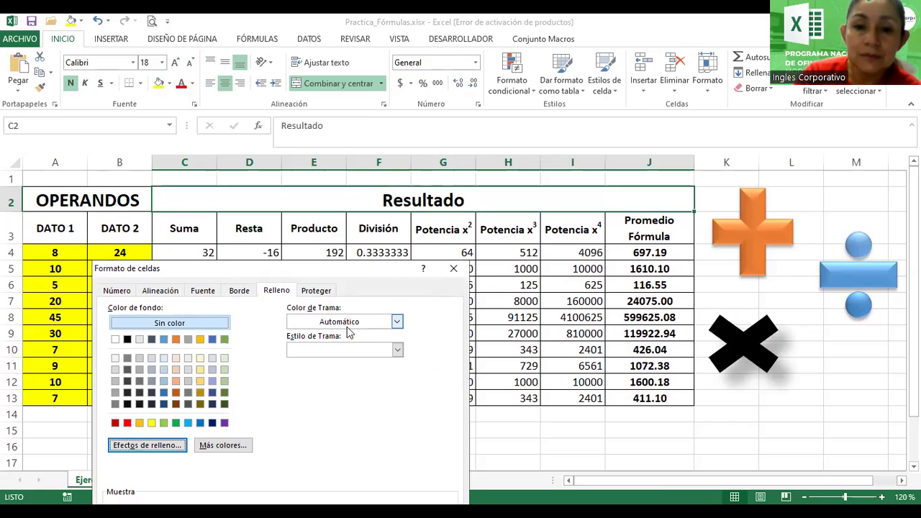
{"action": "left_click", "coordinate": [337, 350]}
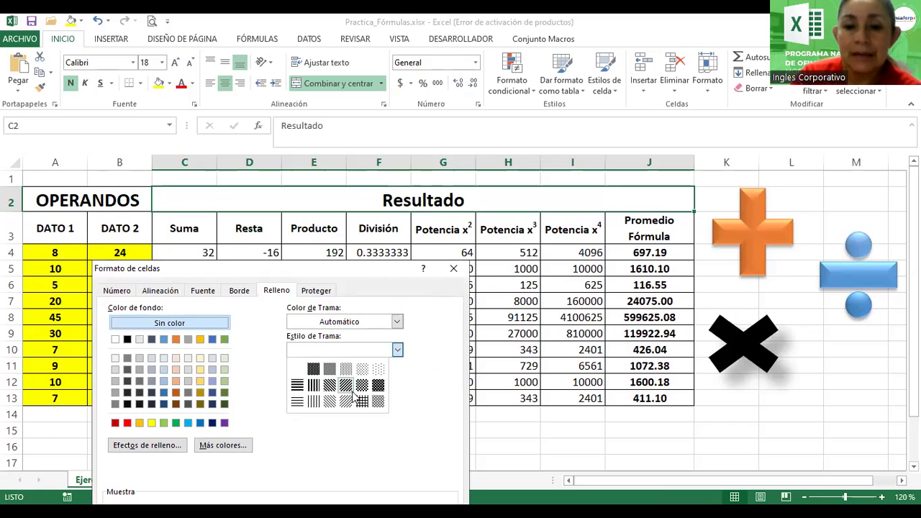
{"action": "left_click", "coordinate": [376, 401]}
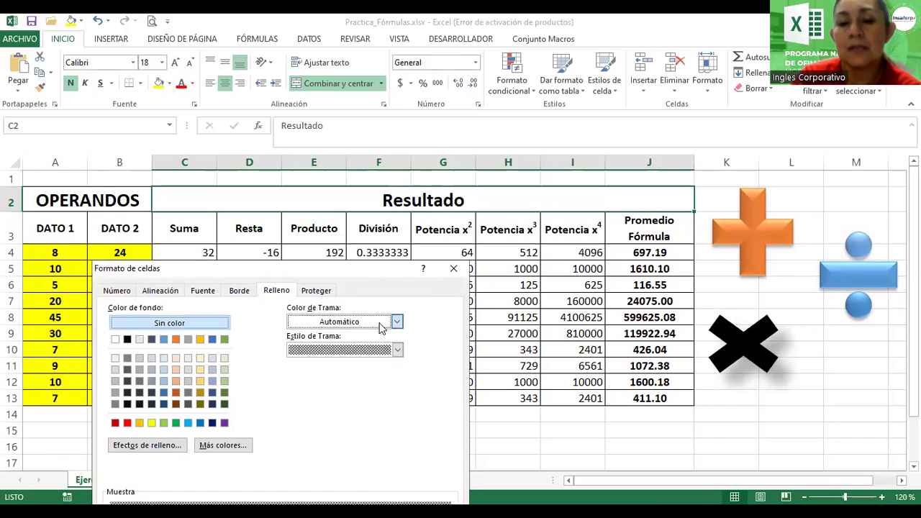
{"action": "left_click", "coordinate": [382, 324]}
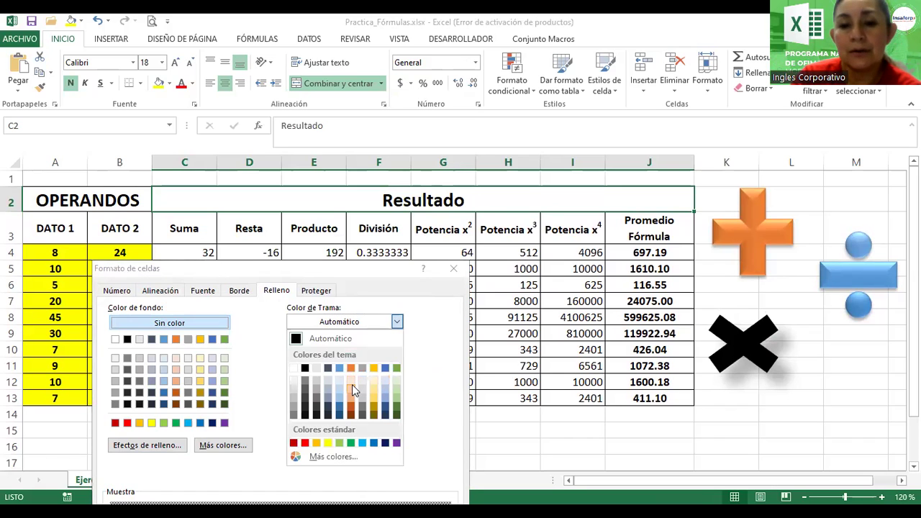
{"action": "left_click", "coordinate": [352, 385]}
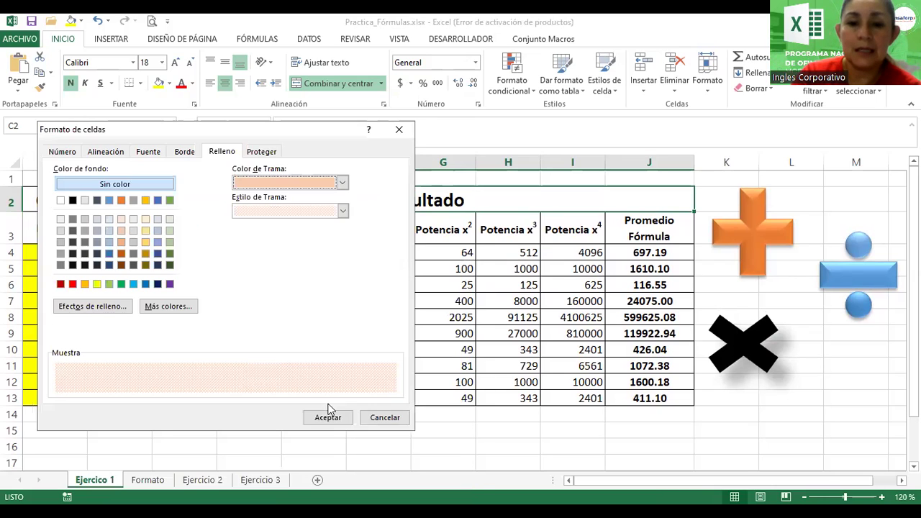
{"action": "left_click", "coordinate": [328, 417]}
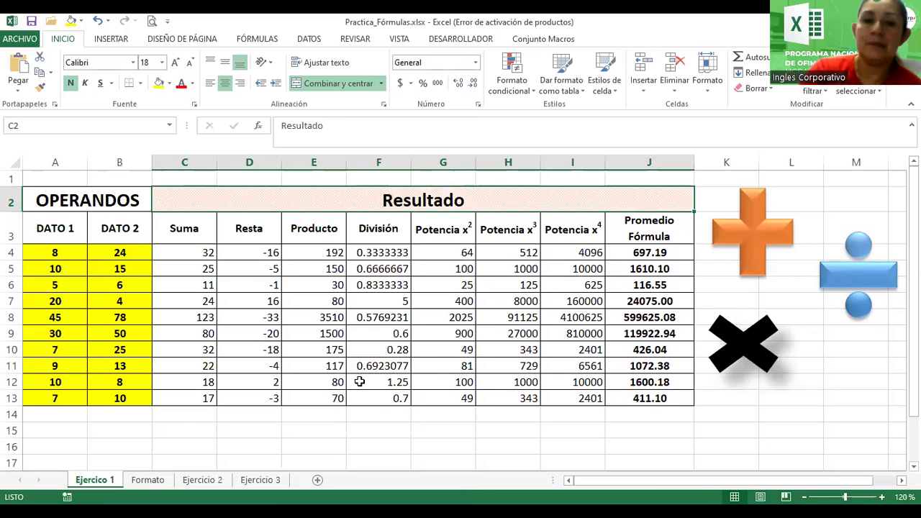
Start a gradient fill for the OPERANDOS cell A2 with light green as Color 2.
{"action": "left_click", "coordinate": [44, 207]}
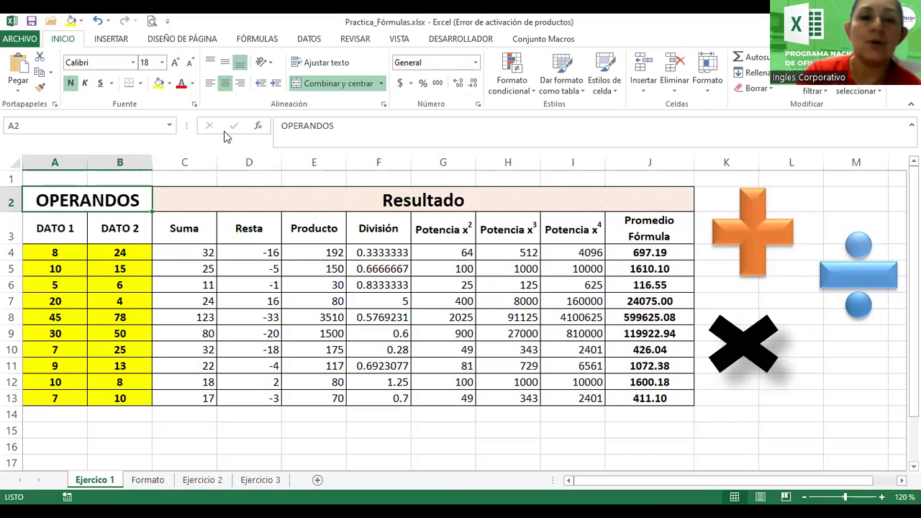
{"action": "left_click", "coordinate": [194, 104]}
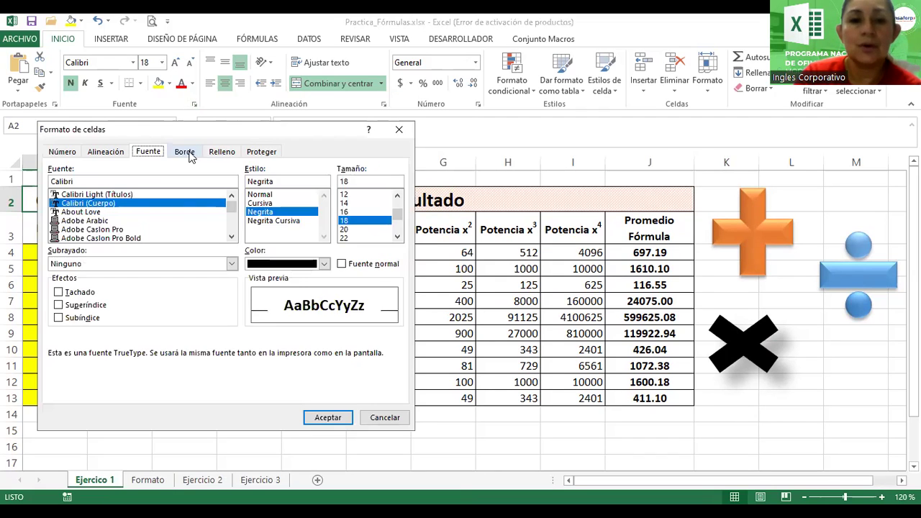
{"action": "left_click", "coordinate": [214, 153]}
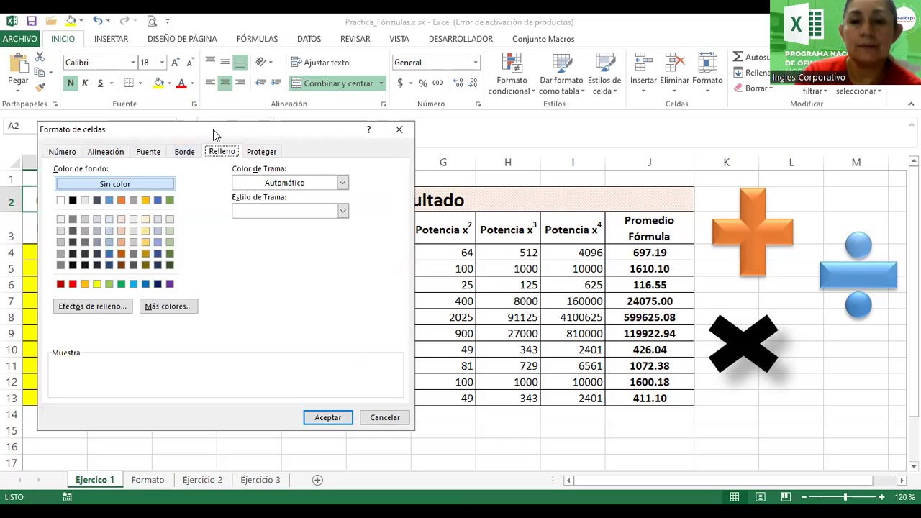
{"action": "left_click_drag", "start_coordinate": [218, 129], "coordinate": [682, 160]}
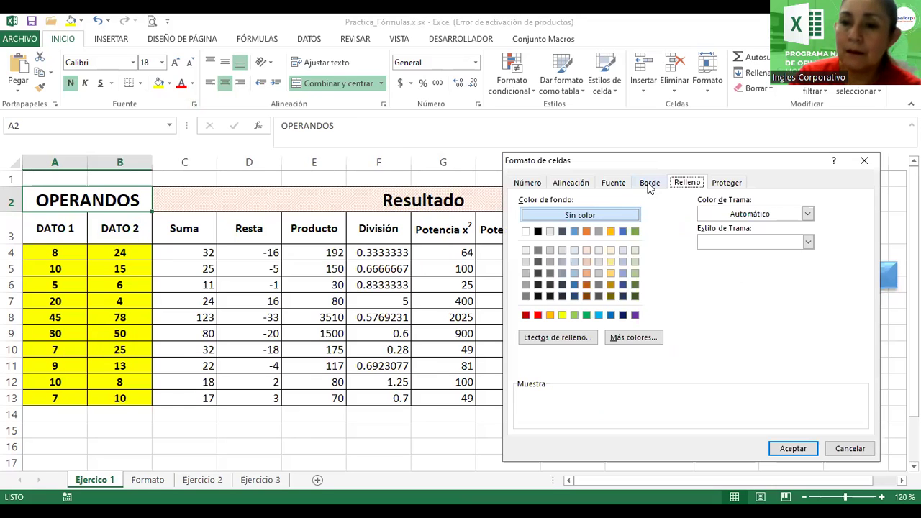
{"action": "left_click", "coordinate": [573, 342]}
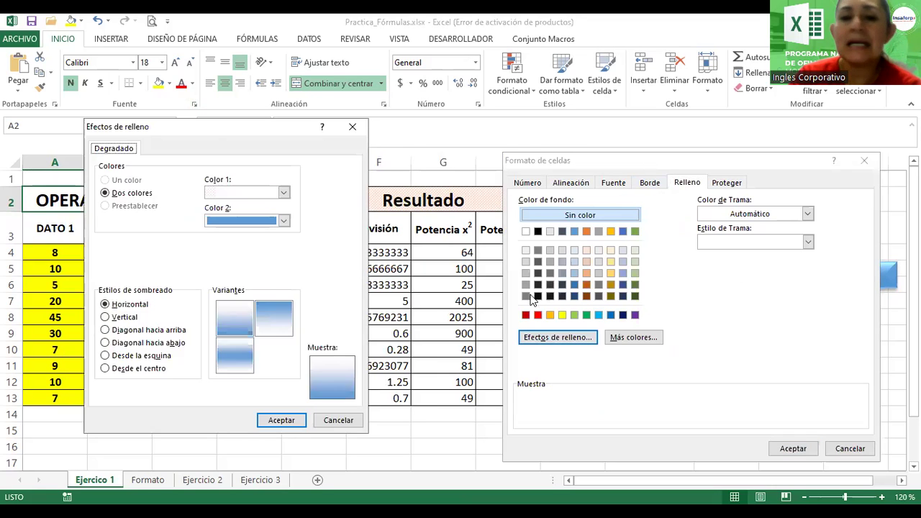
{"action": "left_click", "coordinate": [232, 222]}
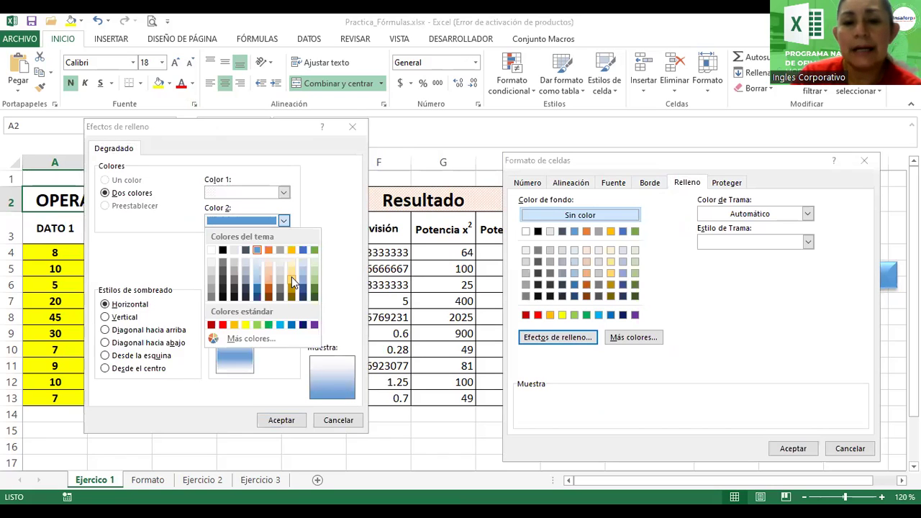
{"action": "left_click", "coordinate": [314, 285]}
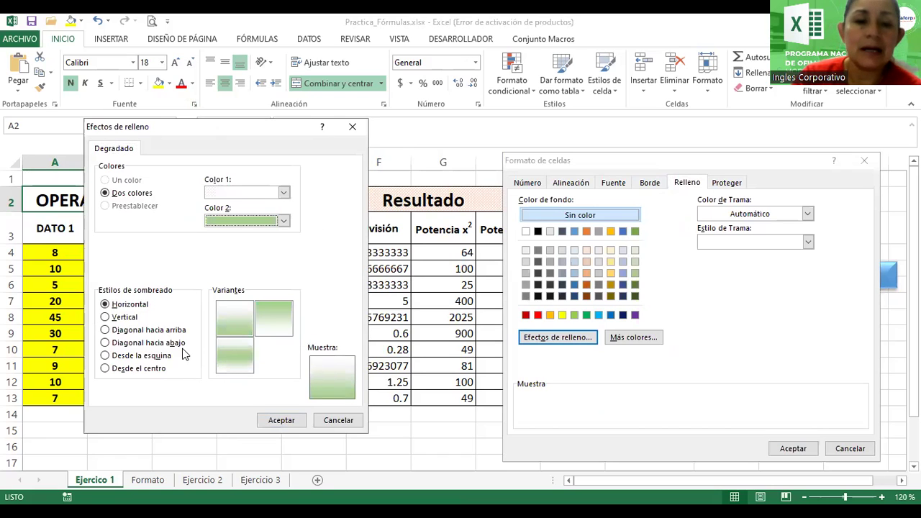
Choose Vertical shading with green in the middle and apply the gradient to OPERANDOS.
{"action": "left_click", "coordinate": [177, 346]}
{"action": "left_click", "coordinate": [143, 357]}
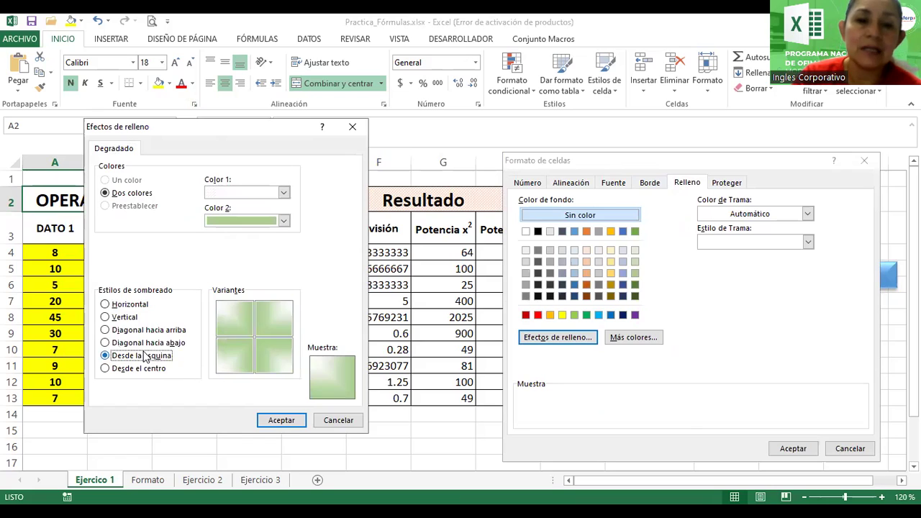
{"action": "left_click", "coordinate": [123, 317]}
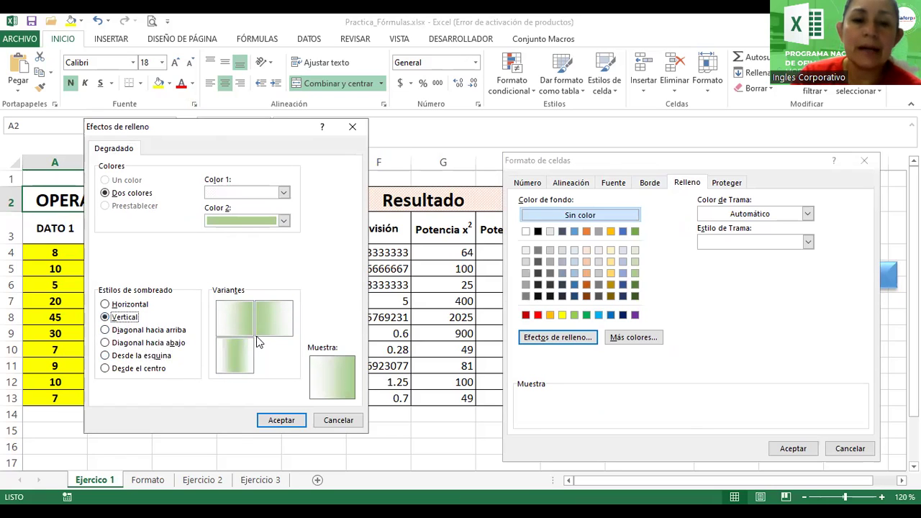
{"action": "left_click", "coordinate": [236, 350]}
{"action": "left_click", "coordinate": [282, 420]}
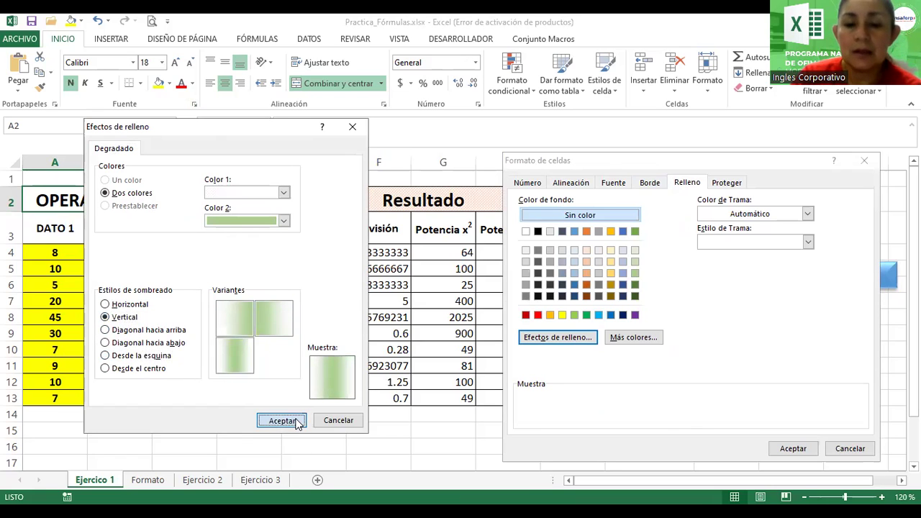
{"action": "left_click", "coordinate": [785, 448]}
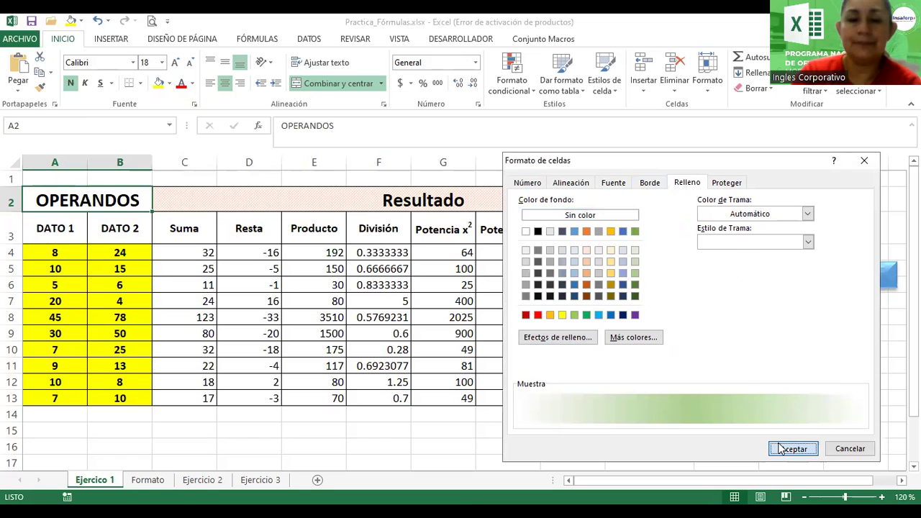
{"action": "left_click", "coordinate": [453, 333]}
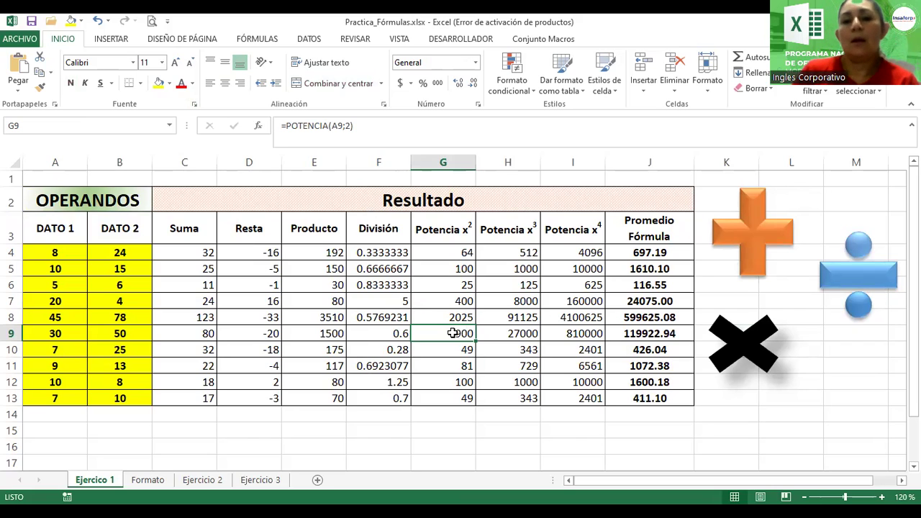
Show the División results F4:F13 with two decimals, centred and bold.
{"action": "left_click", "coordinate": [365, 249]}
{"action": "left_click_drag", "start_coordinate": [365, 249], "coordinate": [387, 401]}
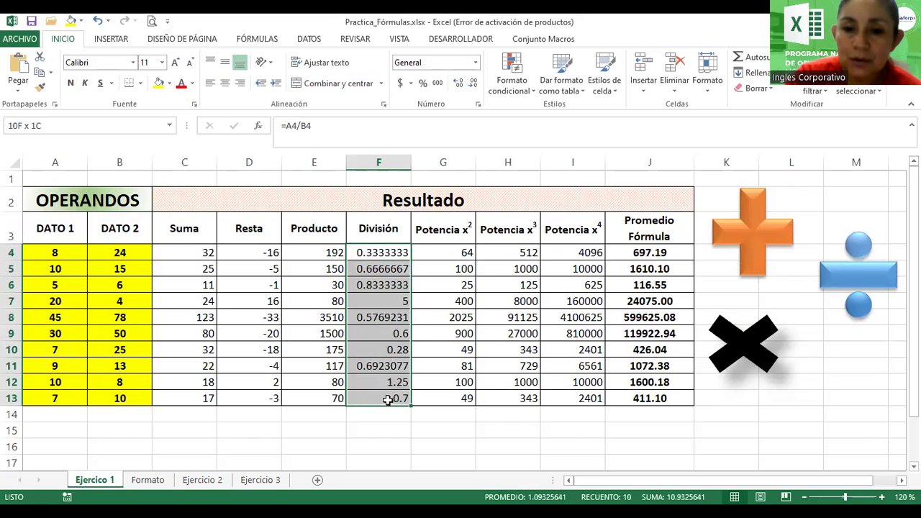
{"action": "left_click", "coordinate": [473, 84]}
{"action": "left_click", "coordinate": [473, 84]}
{"action": "left_click", "coordinate": [473, 85]}
{"action": "left_click", "coordinate": [473, 84]}
{"action": "left_click", "coordinate": [473, 84]}
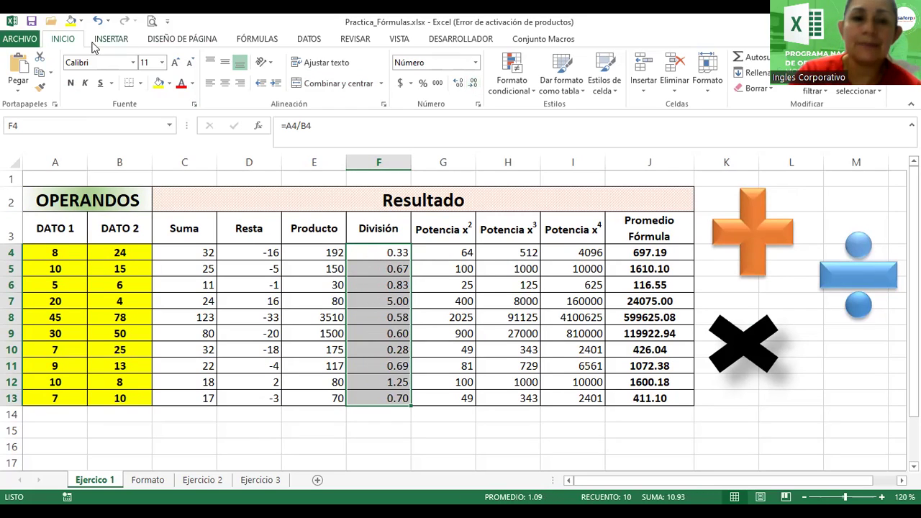
{"action": "left_click", "coordinate": [225, 83]}
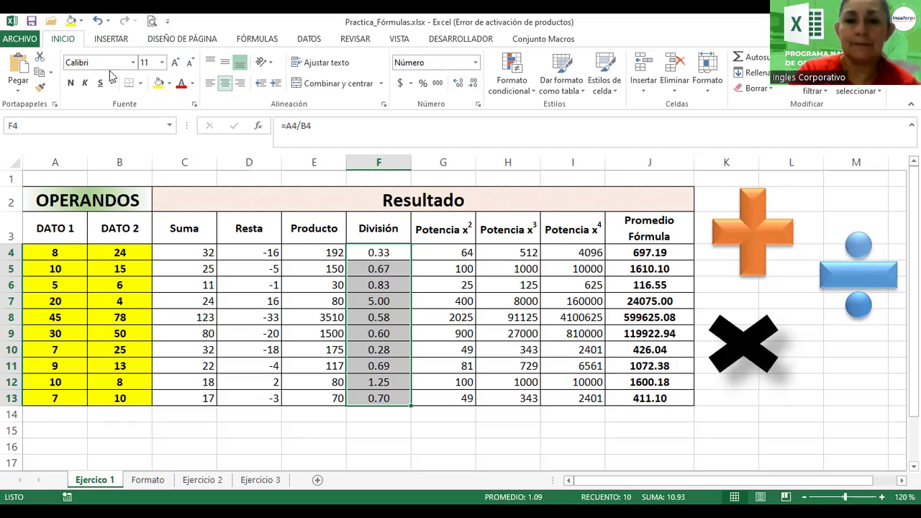
{"action": "left_click", "coordinate": [72, 82]}
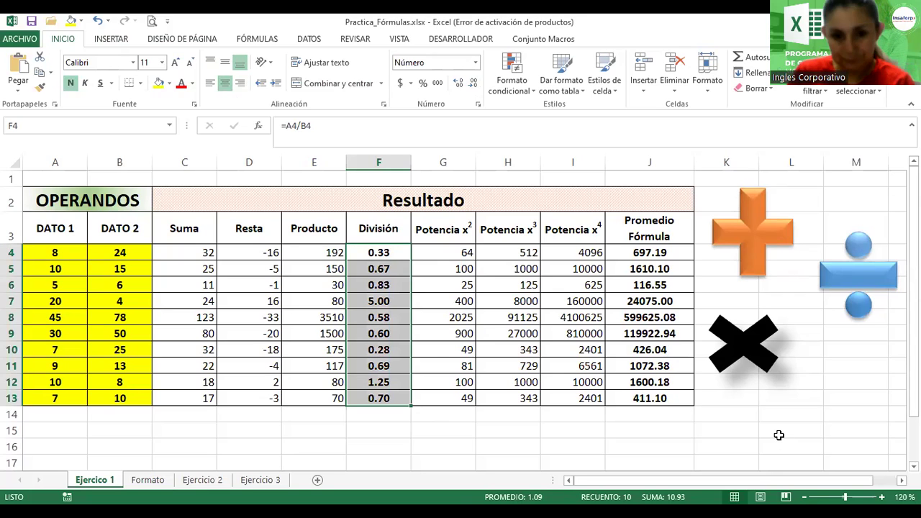
Zoom out to 110% and move to the Formato sheet.
{"action": "left_click", "coordinate": [96, 432]}
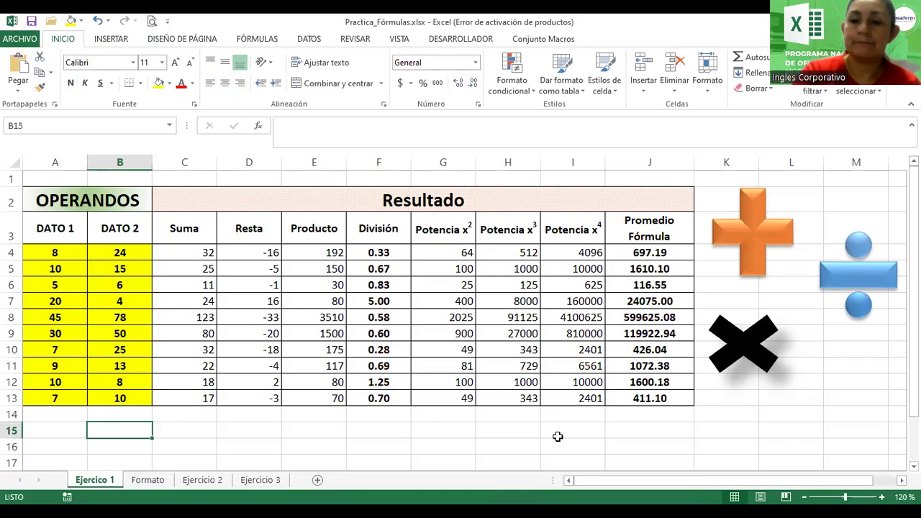
{"action": "left_click", "coordinate": [803, 497]}
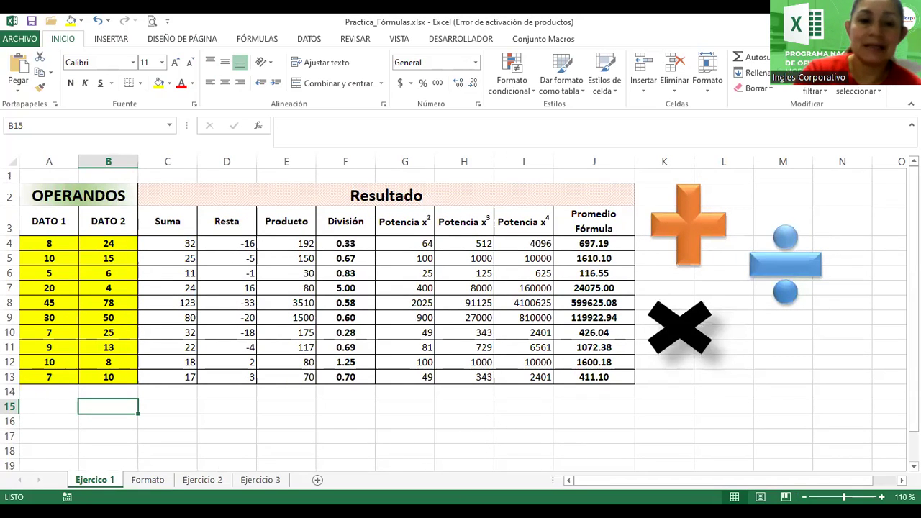
{"action": "key", "text": "ctrl+Page_Down"}
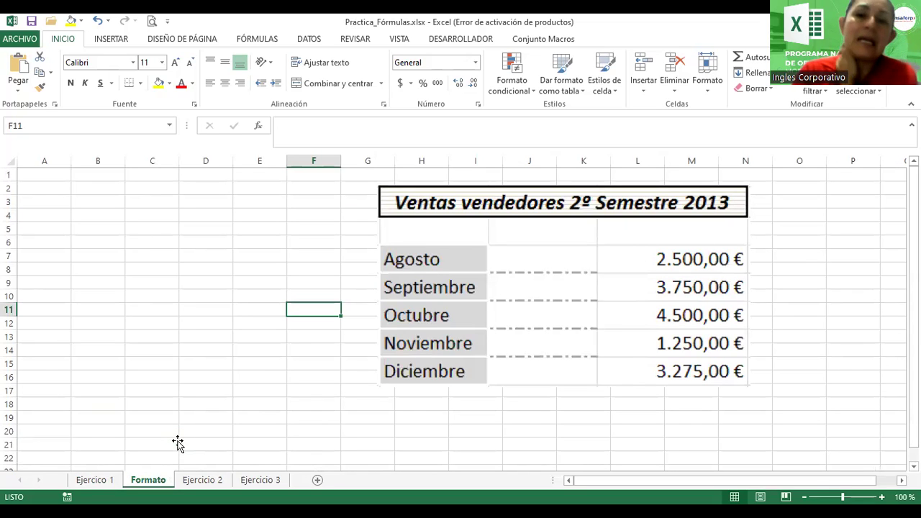
Move the sales picture right and enter the title 'Ventas Vendedores 2º Semestre 2023' in B2.
{"action": "left_click", "coordinate": [75, 191]}
{"action": "left_click_drag", "start_coordinate": [438, 257], "coordinate": [527, 251]}
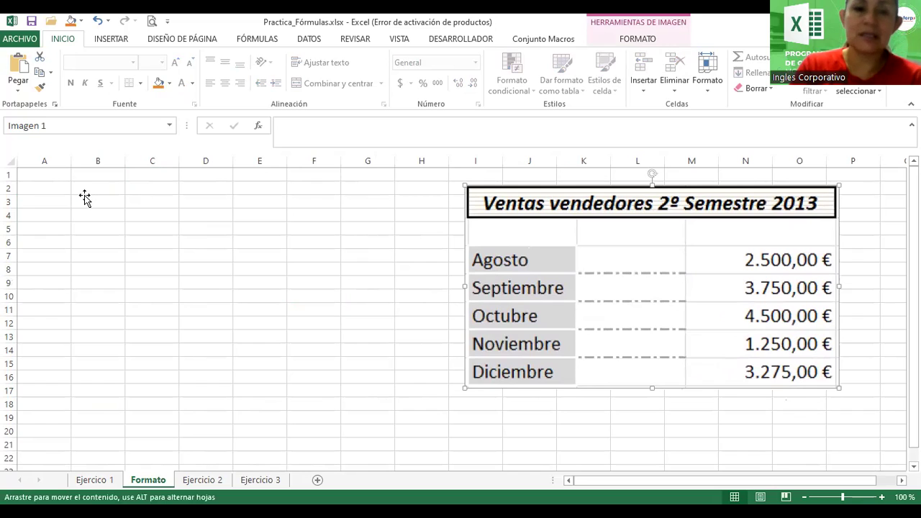
{"action": "left_click", "coordinate": [82, 196]}
{"action": "type", "text": "en"}
{"action": "key", "text": "BackSpace"}
{"action": "key", "text": "BackSpace"}
{"action": "key", "text": "BackSpace"}
{"action": "type", "text": "VentasVendedores 2°"}
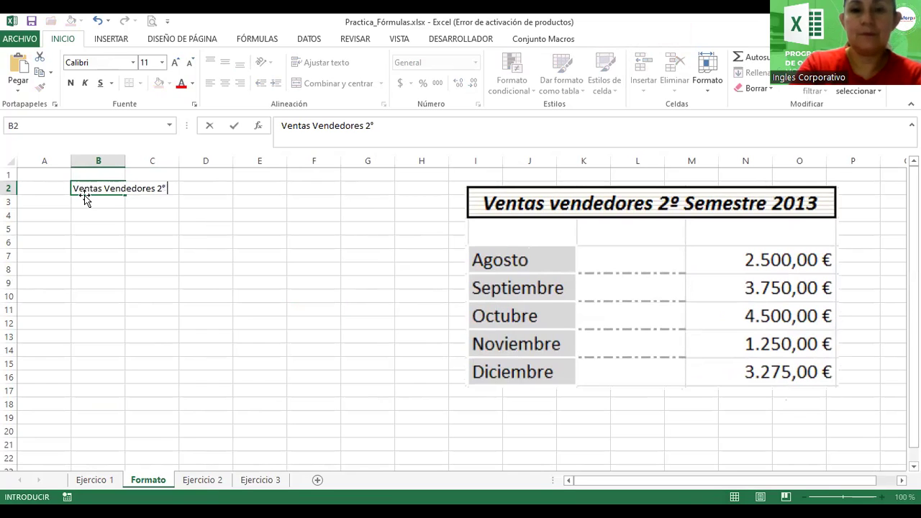
{"action": "type", "text": "eme"}
{"action": "key", "text": "BackSpace"}
{"action": "key", "text": "BackSpace"}
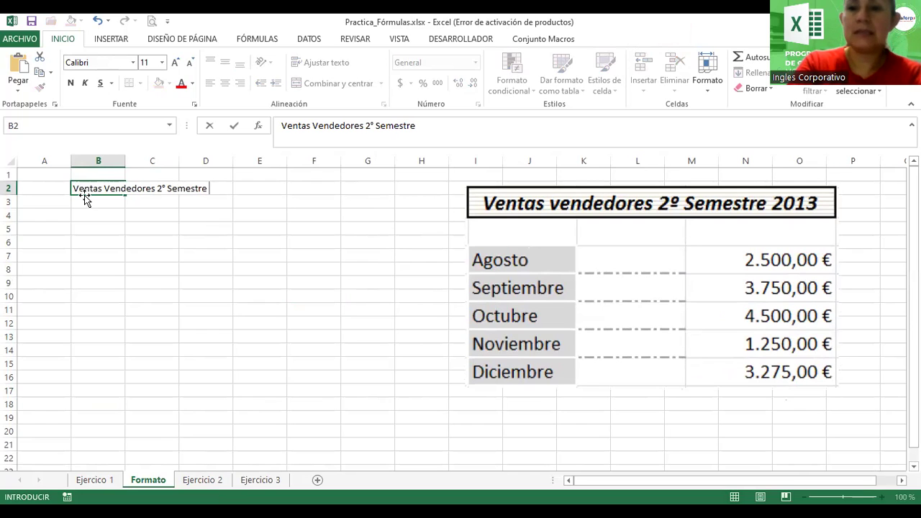
{"action": "type", "text": "023"}
{"action": "key", "text": "Return"}
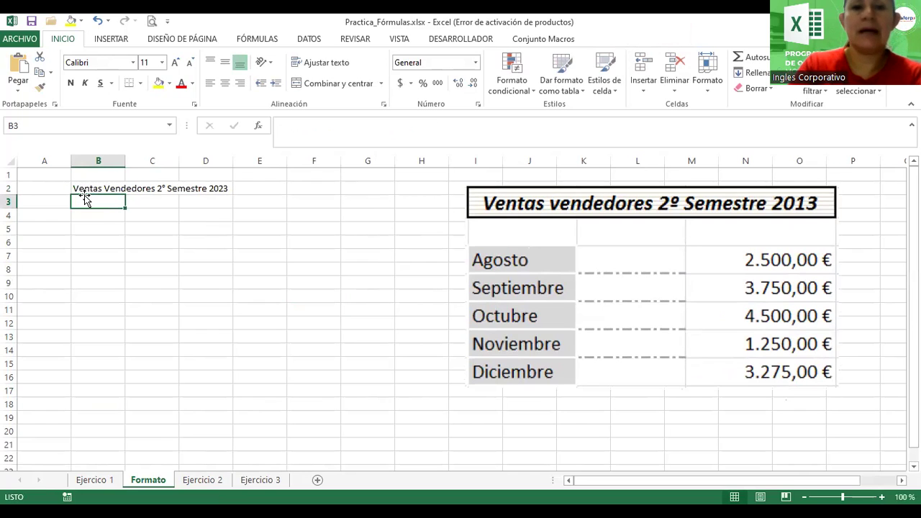
Enter Agosto in B4 and fill the following months down through Diciembre in B8.
{"action": "left_click", "coordinate": [98, 216]}
{"action": "type", "text": "Agosto"}
{"action": "key", "text": "Return"}
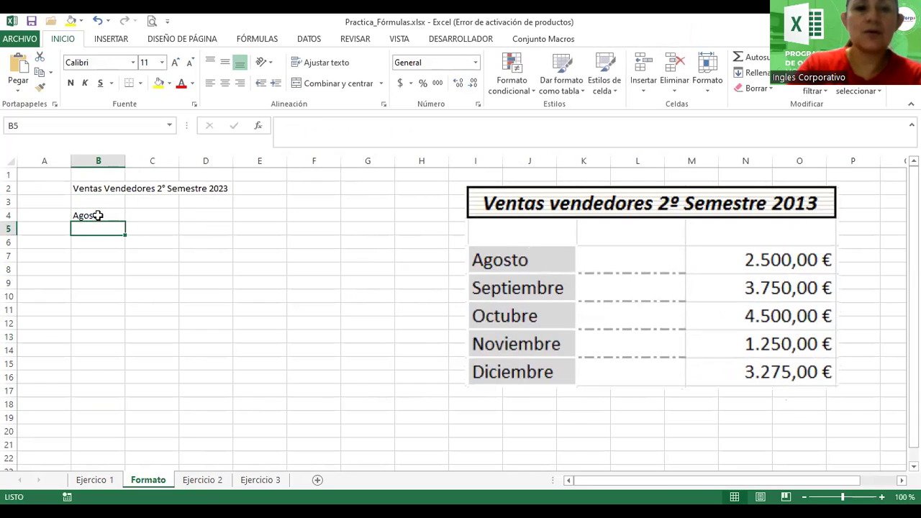
{"action": "left_click", "coordinate": [97, 215]}
{"action": "left_click_drag", "start_coordinate": [125, 223], "coordinate": [124, 276]}
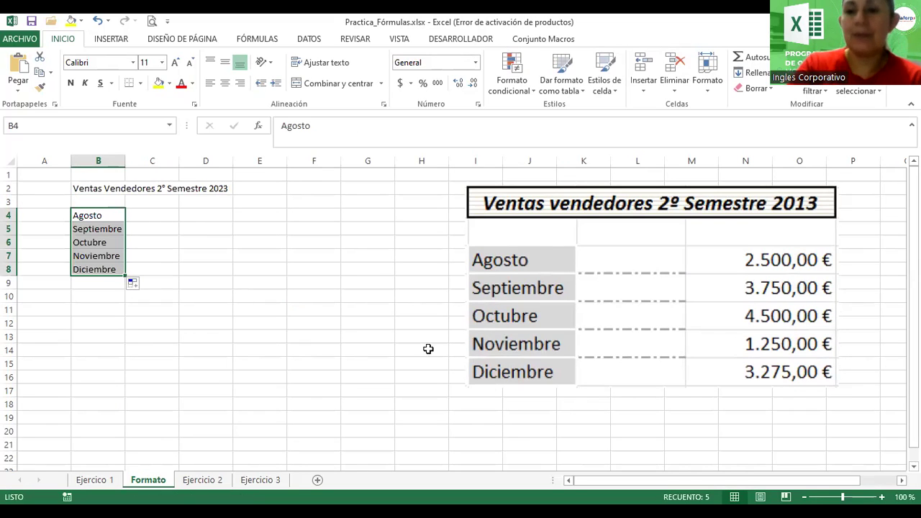
Zoom in on the sheet and move the sales picture into columns E–L.
{"action": "left_click", "coordinate": [881, 496]}
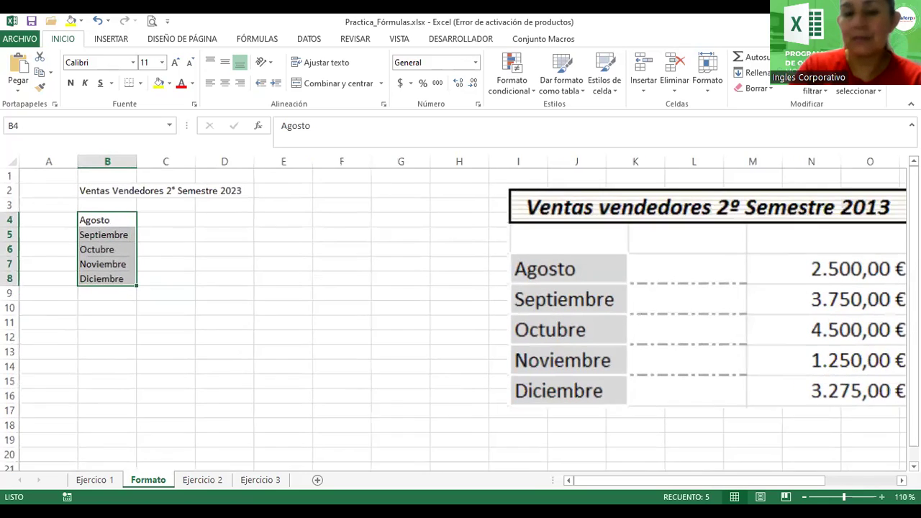
{"action": "scroll", "coordinate": [792, 360], "scroll_direction": "up", "scroll_amount": 3}
{"action": "left_click", "coordinate": [771, 399]}
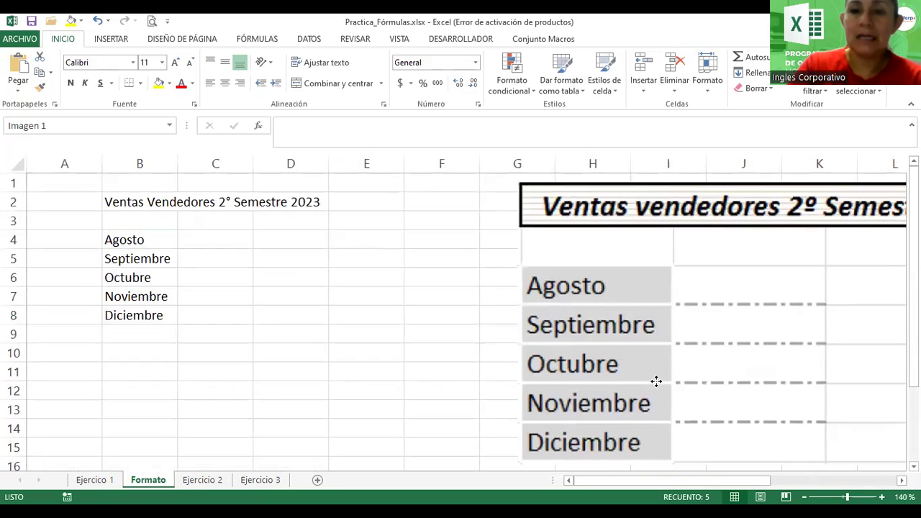
{"action": "left_click_drag", "start_coordinate": [656, 381], "coordinate": [520, 386]}
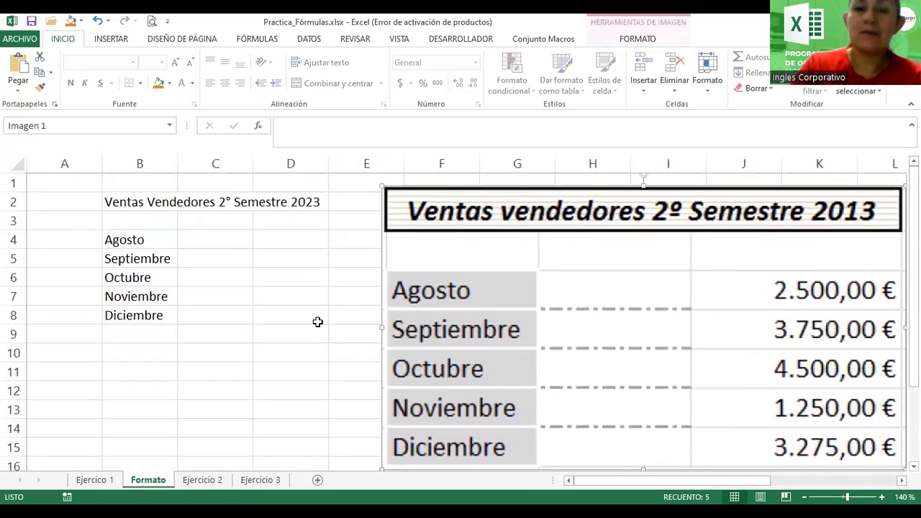
Enter the sales amounts 2500, 3750, 4500, 1250 and 3275 in D4:D8.
{"action": "left_click", "coordinate": [274, 239]}
{"action": "type", "text": "2500"}
{"action": "key", "text": "Return"}
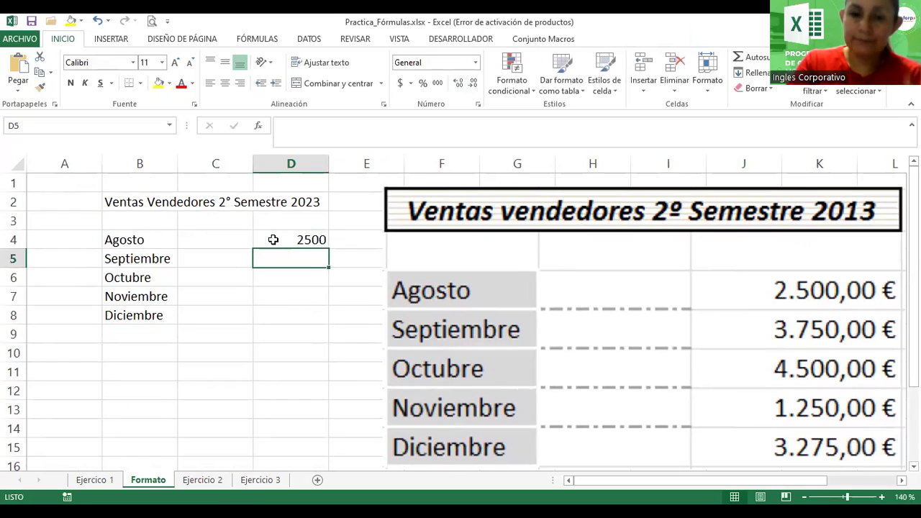
{"action": "type", "text": "3"}
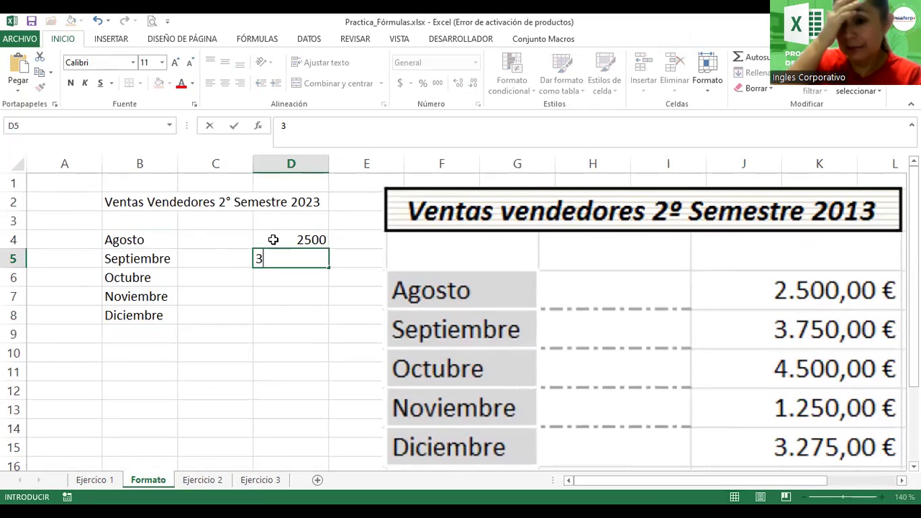
{"action": "type", "text": "750"}
{"action": "key", "text": "Return"}
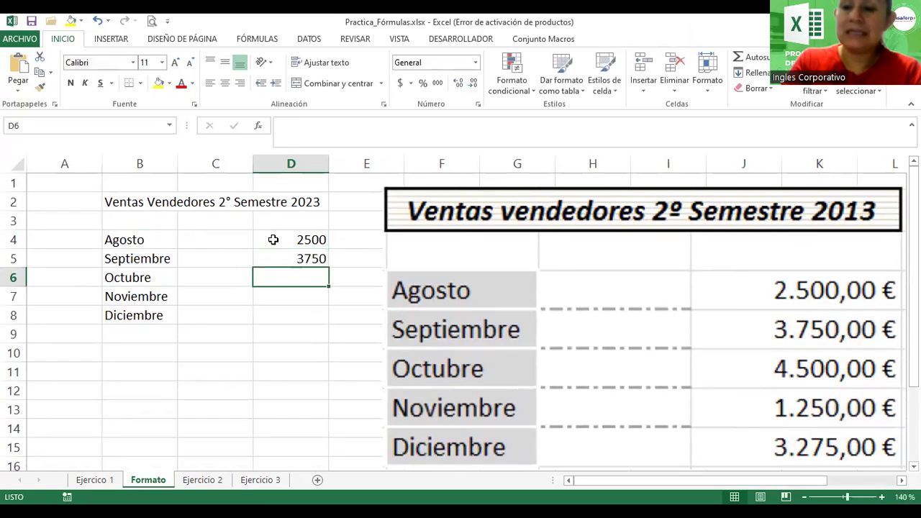
{"action": "type", "text": "4500"}
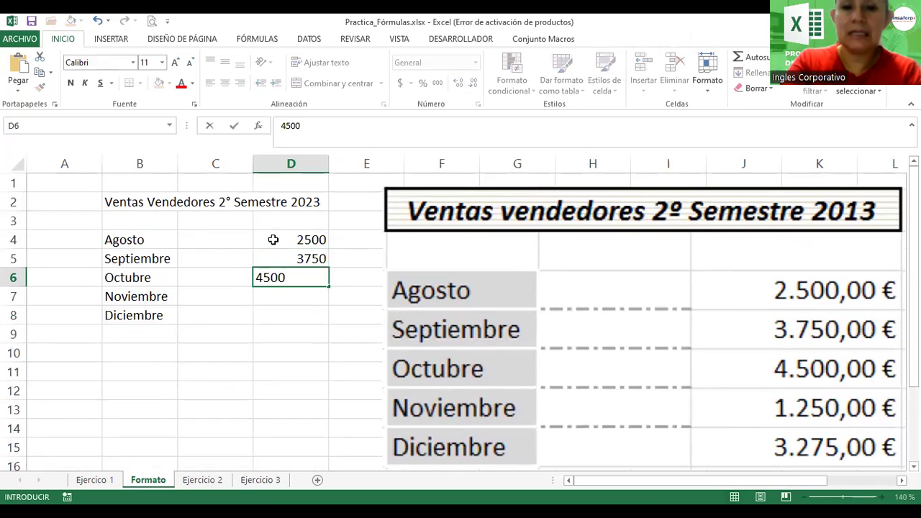
{"action": "key", "text": "Return"}
{"action": "type", "text": "12"}
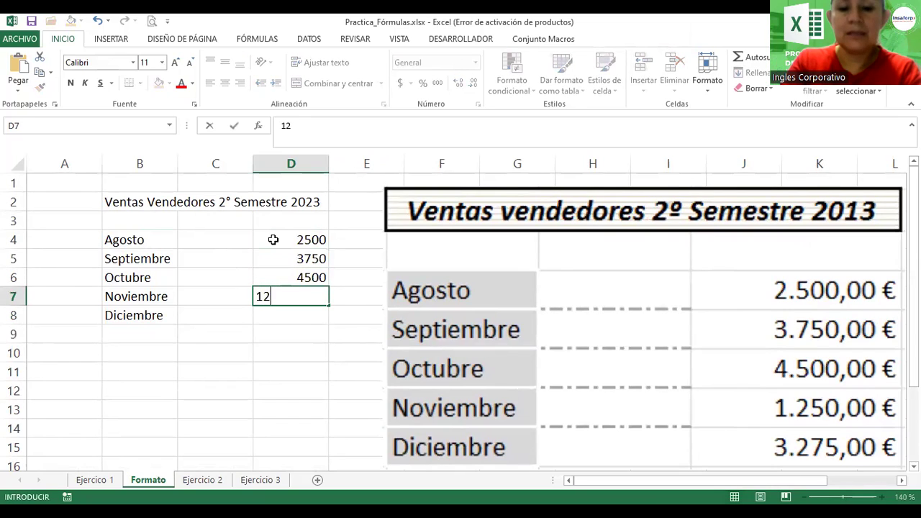
{"action": "type", "text": "50"}
{"action": "key", "text": "Return"}
{"action": "type", "text": "3"}
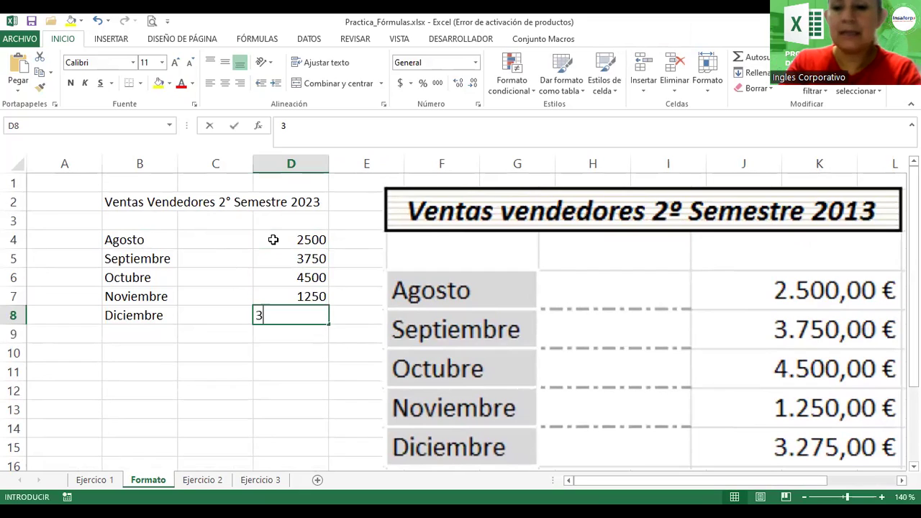
{"action": "type", "text": "275"}
{"action": "key", "text": "Return"}
Format D4:D8 as € Español (España) accounting and widen column D to fit.
{"action": "left_click_drag", "start_coordinate": [274, 240], "coordinate": [280, 319]}
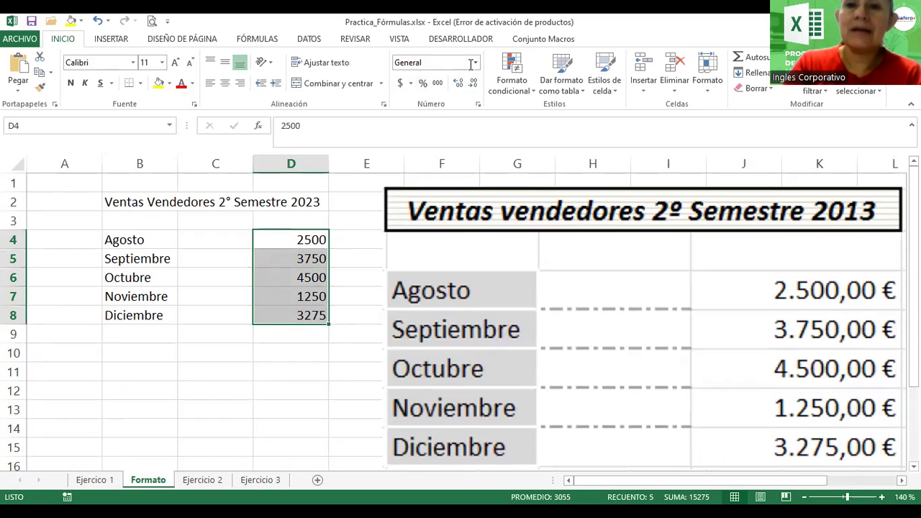
{"action": "left_click", "coordinate": [411, 83]}
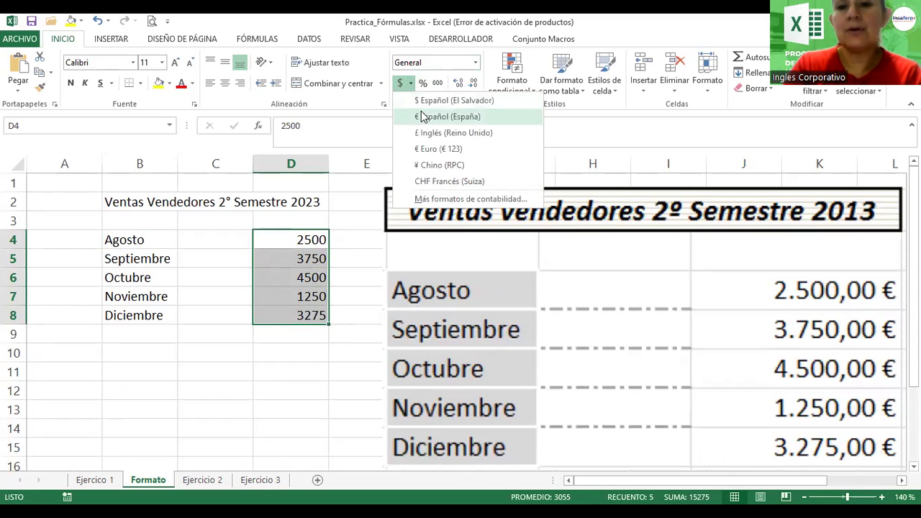
{"action": "left_click", "coordinate": [423, 118]}
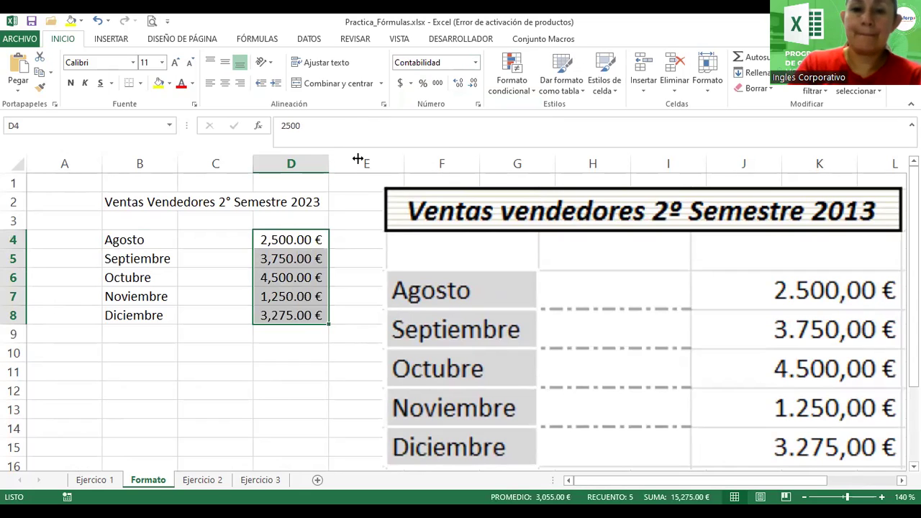
{"action": "left_click_drag", "start_coordinate": [361, 160], "coordinate": [361, 160]}
{"action": "left_click", "coordinate": [136, 238]}
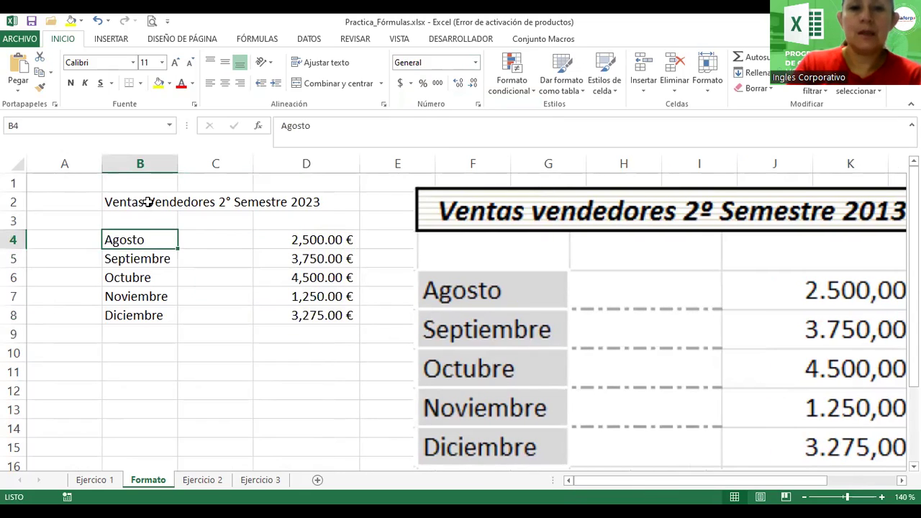
Enlarge the title in B2:D2 to 20 pt.
{"action": "left_click_drag", "start_coordinate": [140, 203], "coordinate": [293, 203]}
{"action": "double_click", "coordinate": [176, 63]}
{"action": "double_click", "coordinate": [175, 63]}
{"action": "left_click", "coordinate": [175, 63]}
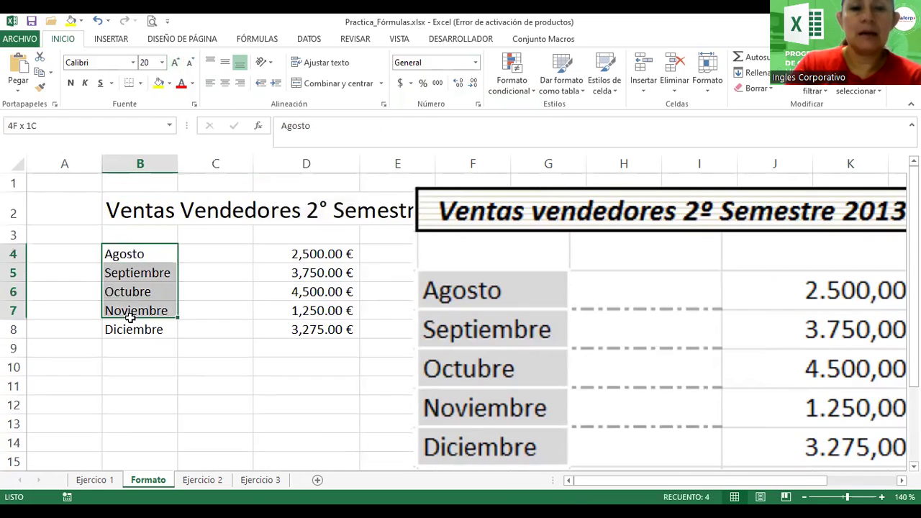
Enlarge the months B4:B8 and amounts D4:D8 to 16 pt, then shift the picture right.
{"action": "left_click_drag", "start_coordinate": [126, 254], "coordinate": [132, 328]}
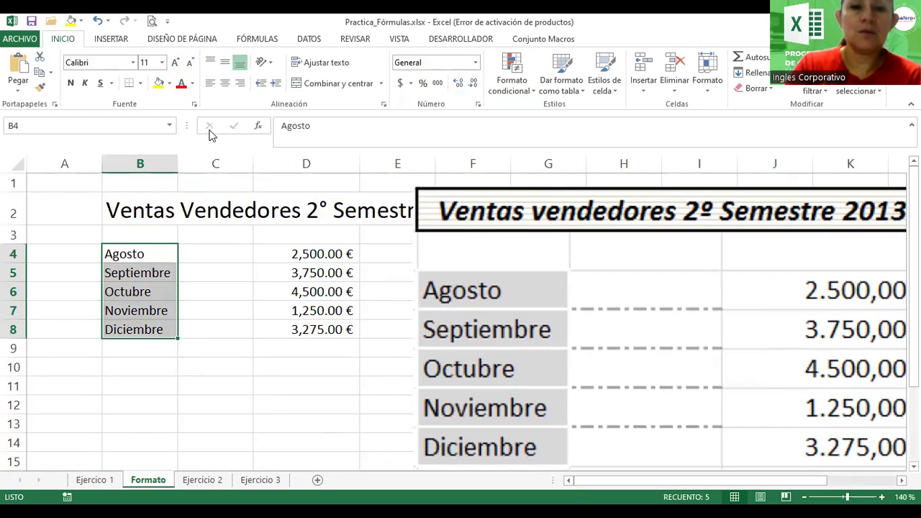
{"action": "left_click_drag", "start_coordinate": [317, 255], "coordinate": [327, 337]}
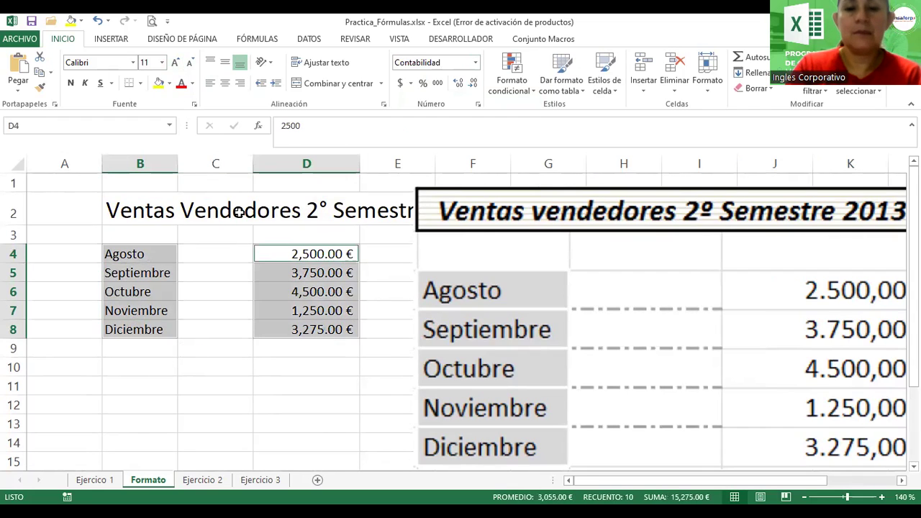
{"action": "left_click", "coordinate": [175, 63]}
{"action": "left_click", "coordinate": [174, 62]}
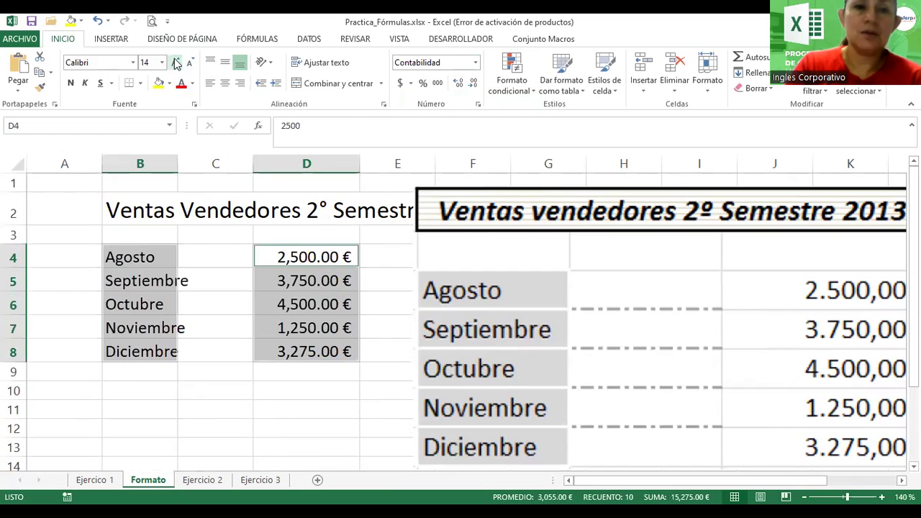
{"action": "left_click", "coordinate": [175, 63]}
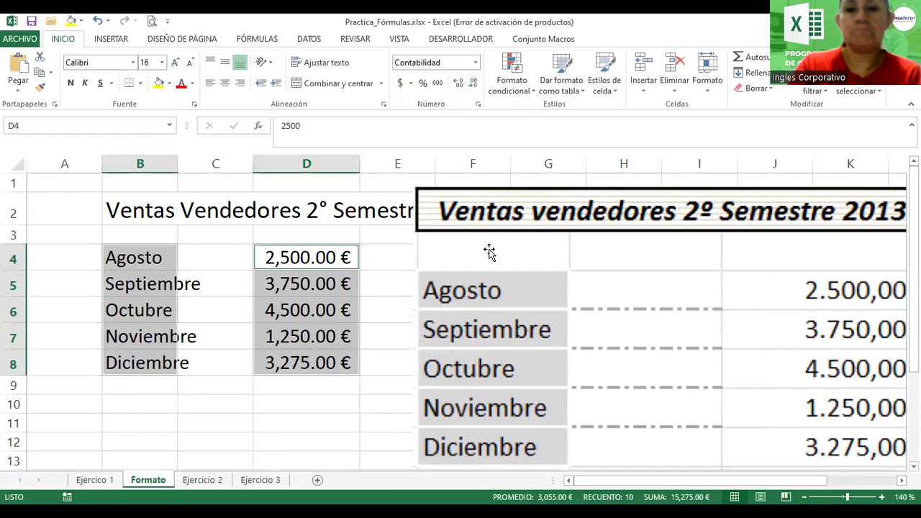
{"action": "left_click", "coordinate": [535, 256]}
{"action": "left_click_drag", "start_coordinate": [535, 256], "coordinate": [653, 261]}
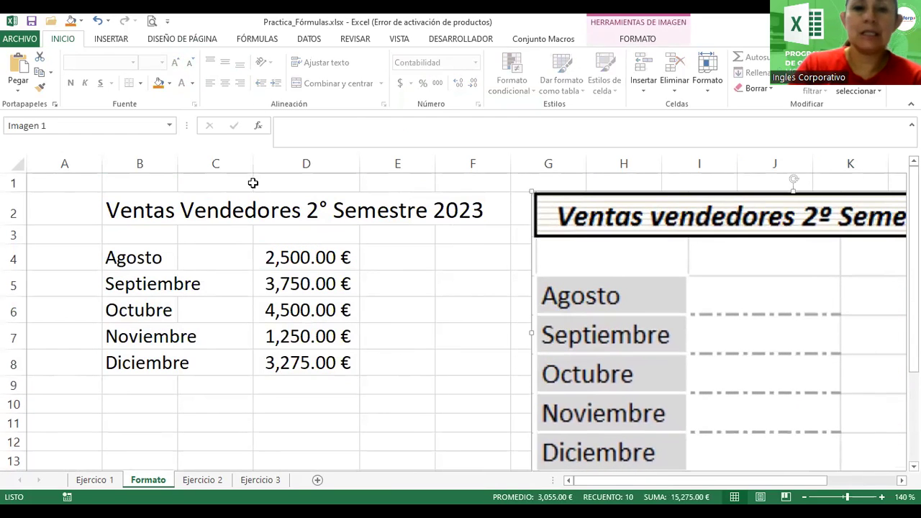
Widen columns B and C, then merge and centre the title across B2:D2.
{"action": "left_click_drag", "start_coordinate": [254, 164], "coordinate": [303, 166]}
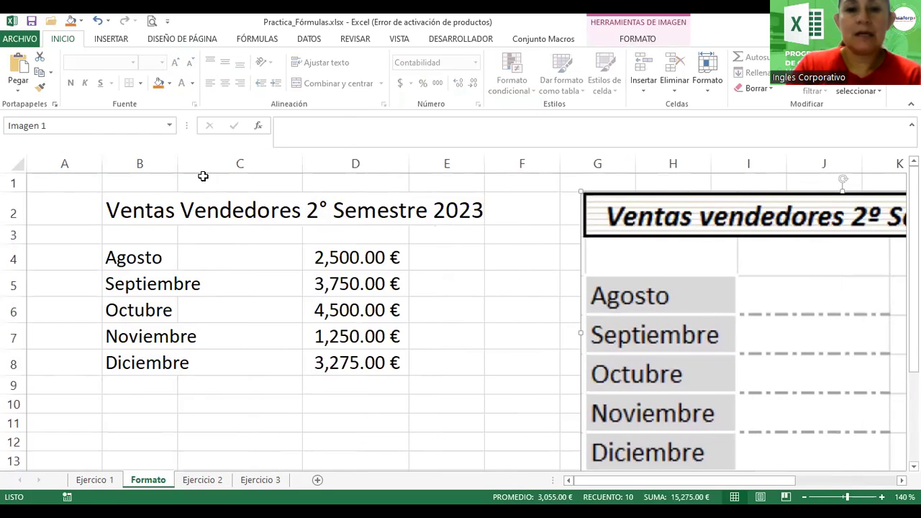
{"action": "left_click_drag", "start_coordinate": [180, 167], "coordinate": [248, 164]}
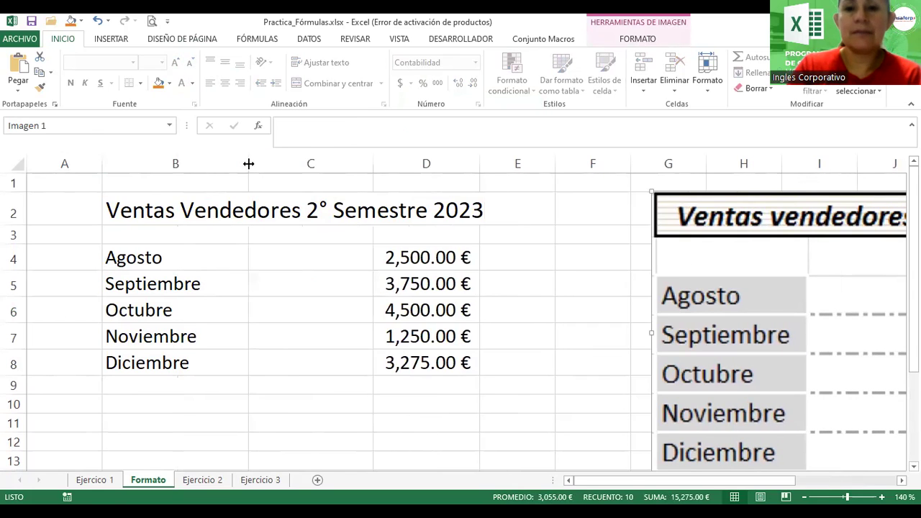
{"action": "left_click", "coordinate": [229, 203]}
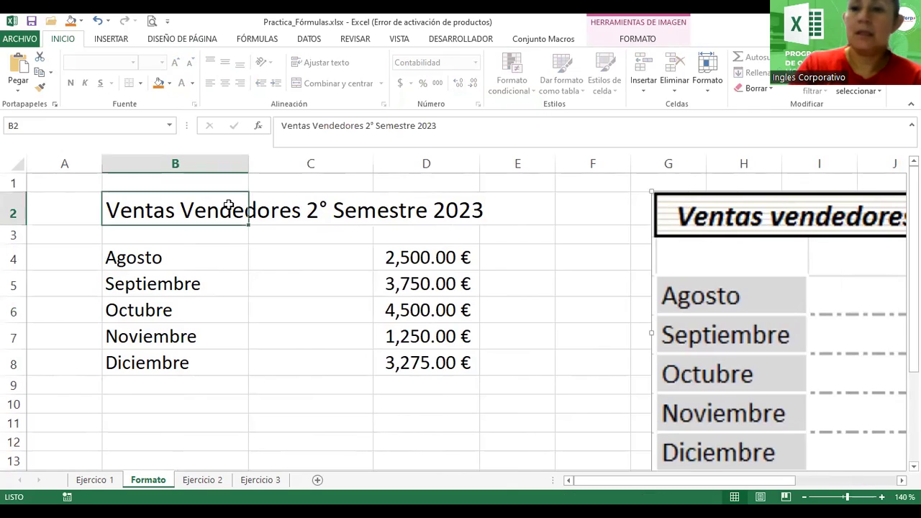
{"action": "left_click_drag", "start_coordinate": [178, 212], "coordinate": [281, 214]}
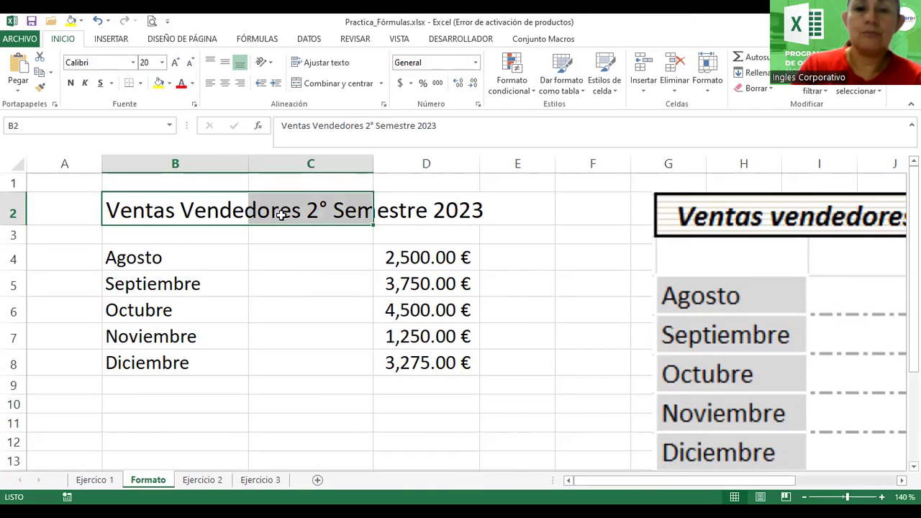
{"action": "left_click", "coordinate": [210, 208]}
{"action": "left_click_drag", "start_coordinate": [173, 209], "coordinate": [399, 216]}
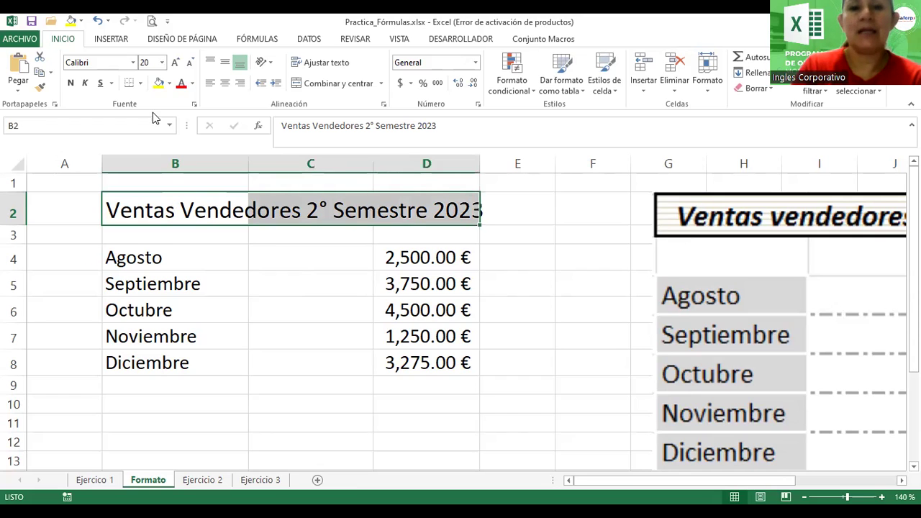
{"action": "left_click", "coordinate": [335, 83]}
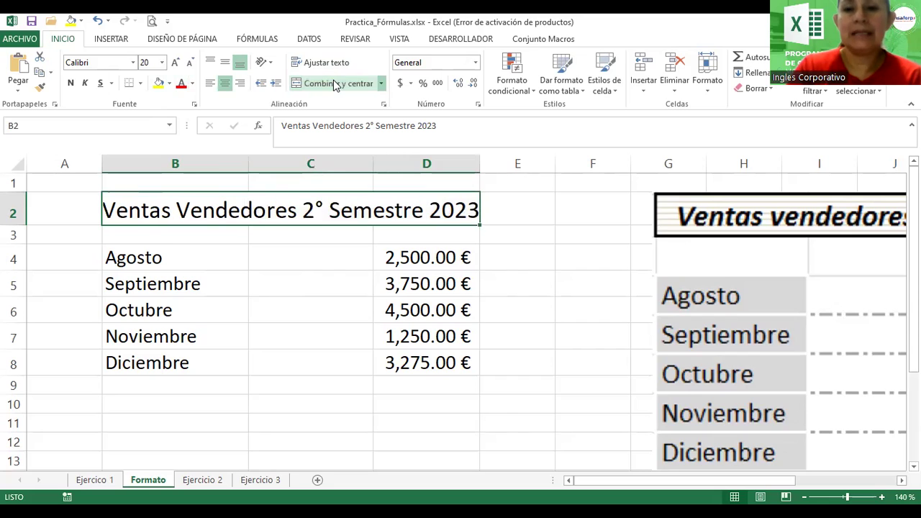
Widen columns D, B and C further to fit the centred title.
{"action": "left_click_drag", "start_coordinate": [480, 160], "coordinate": [501, 160]}
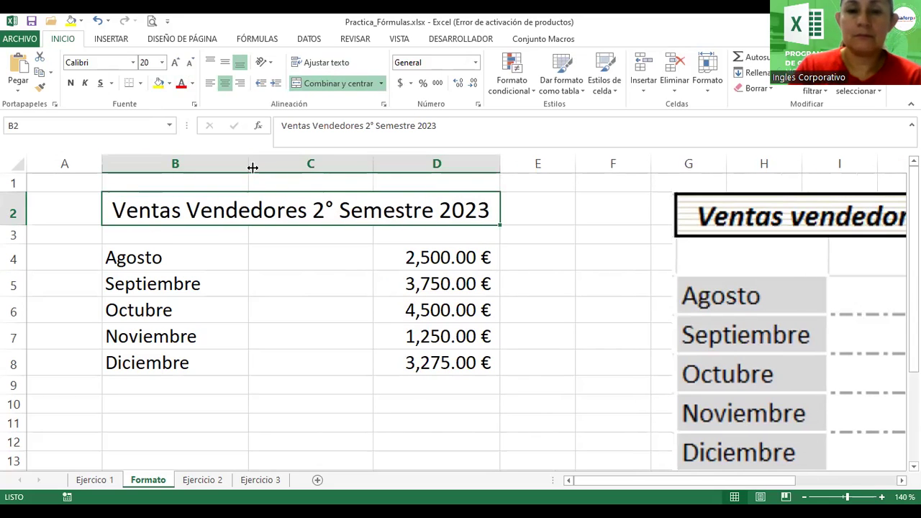
{"action": "left_click_drag", "start_coordinate": [249, 164], "coordinate": [260, 164]}
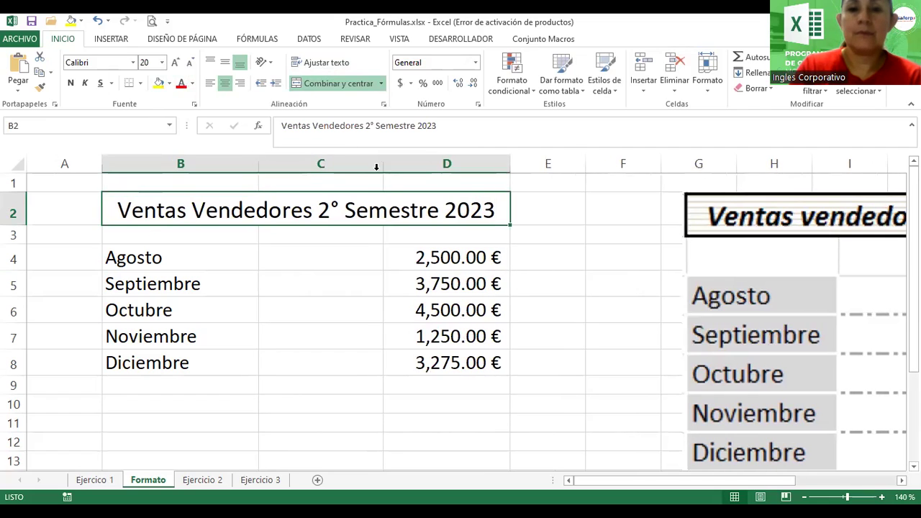
{"action": "left_click_drag", "start_coordinate": [385, 172], "coordinate": [396, 171]}
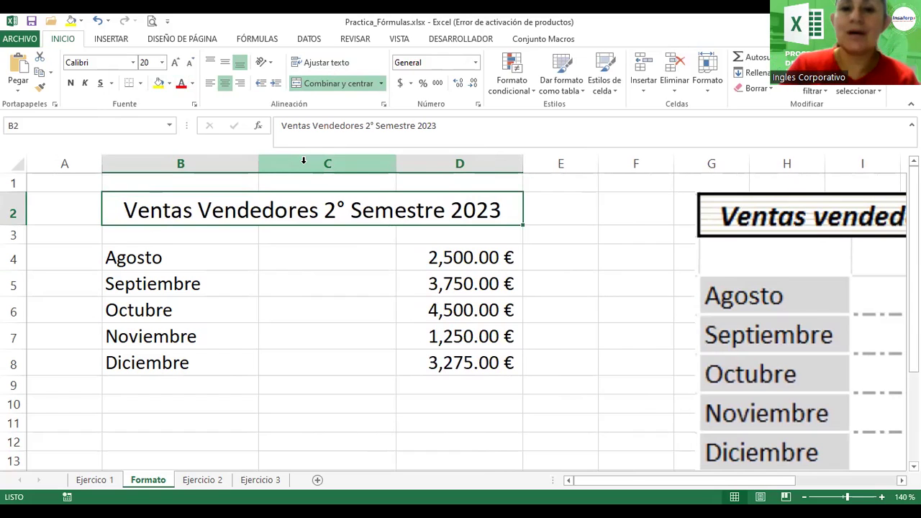
{"action": "left_click", "coordinate": [326, 334]}
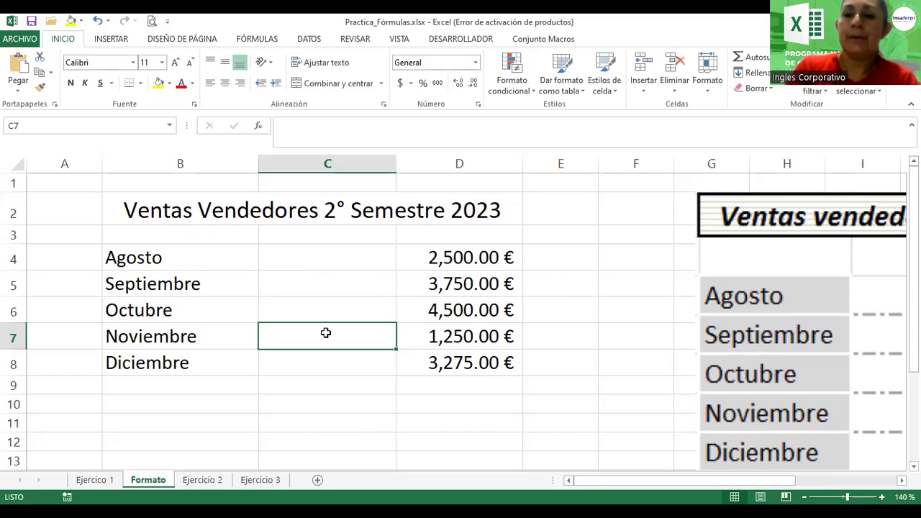
Give the merged title cell a thick blue outline (Contorno) border in Formato de celdas.
{"action": "left_click", "coordinate": [295, 216]}
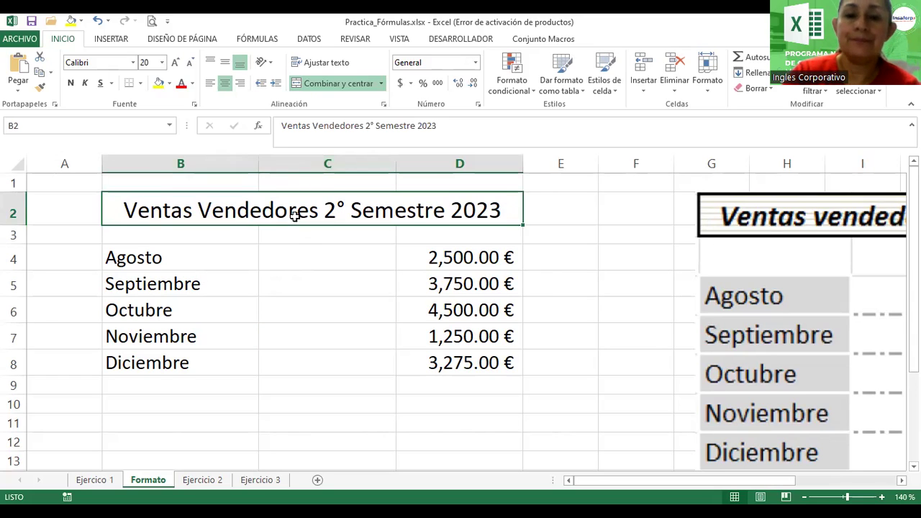
{"action": "left_click", "coordinate": [194, 104]}
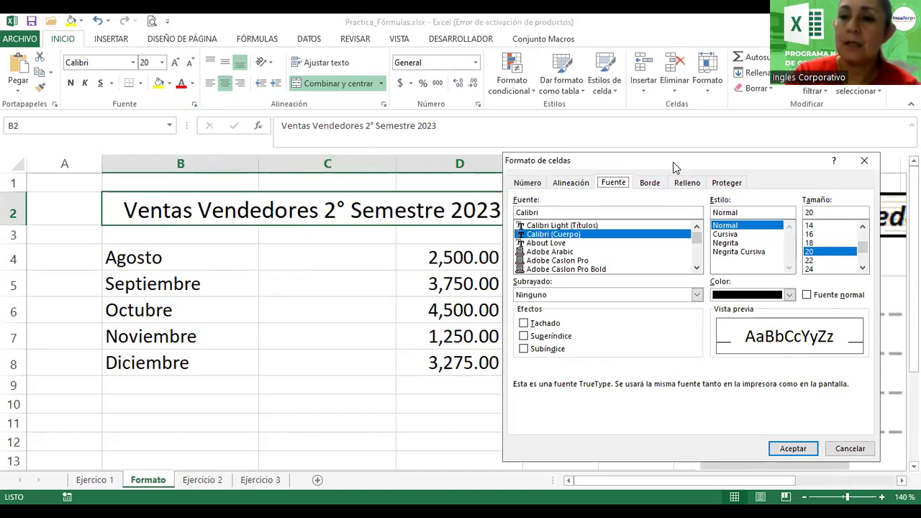
{"action": "left_click_drag", "start_coordinate": [673, 162], "coordinate": [739, 157]}
{"action": "left_click", "coordinate": [716, 179]}
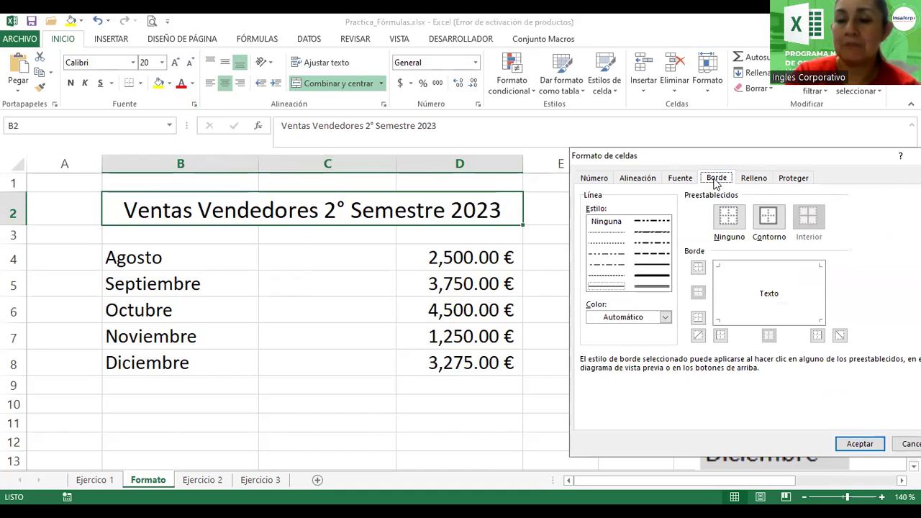
{"action": "left_click", "coordinate": [651, 276]}
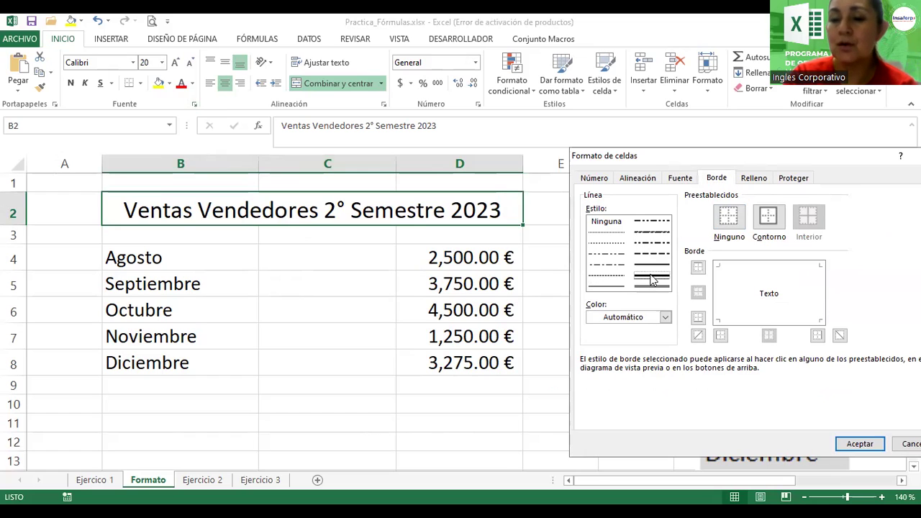
{"action": "left_click", "coordinate": [666, 318]}
{"action": "left_click", "coordinate": [666, 320]}
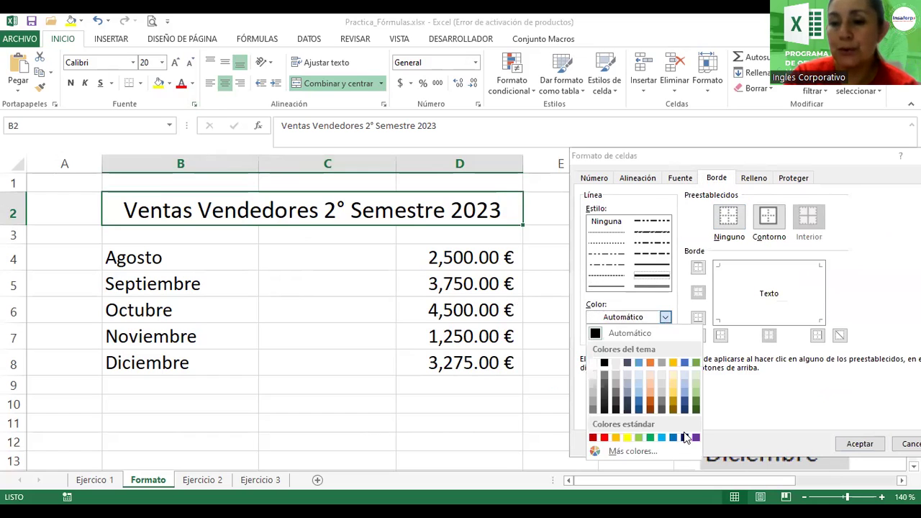
{"action": "left_click", "coordinate": [673, 437]}
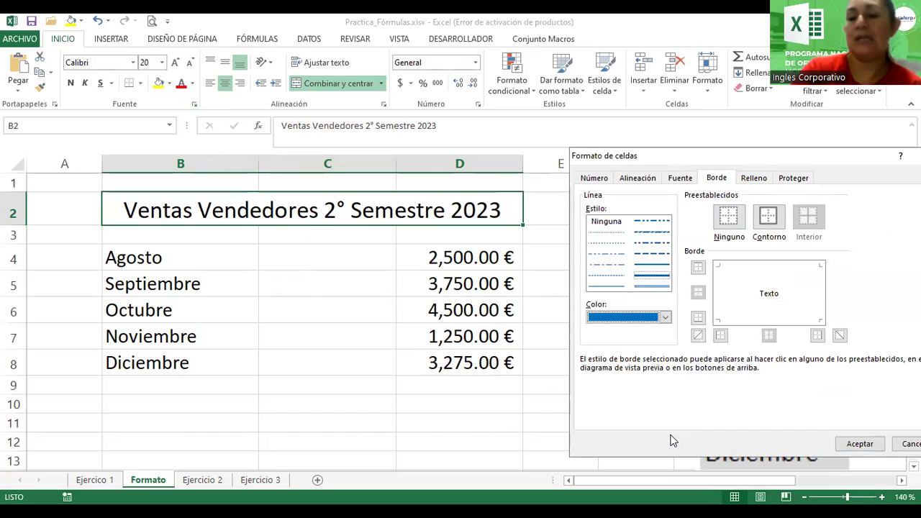
{"action": "left_click", "coordinate": [767, 221]}
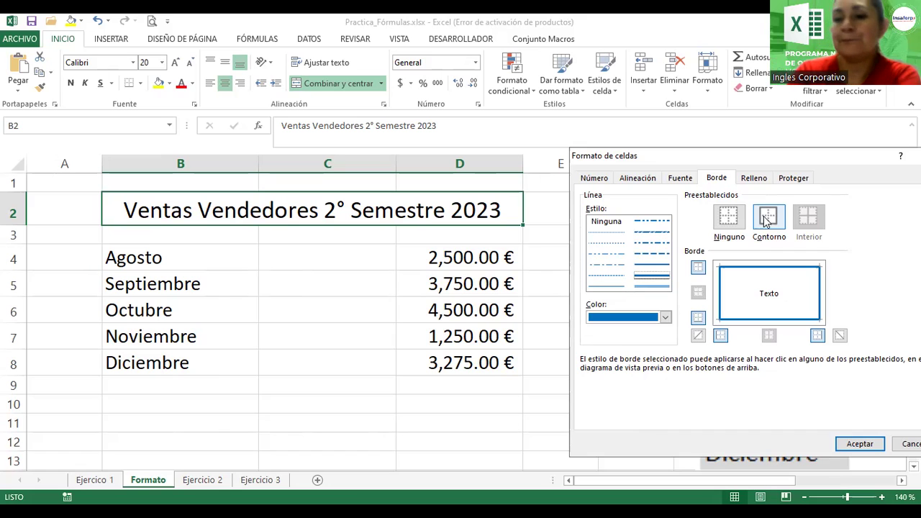
Set the title's fill pattern to light yellow horizontal stripes.
{"action": "left_click", "coordinate": [760, 179]}
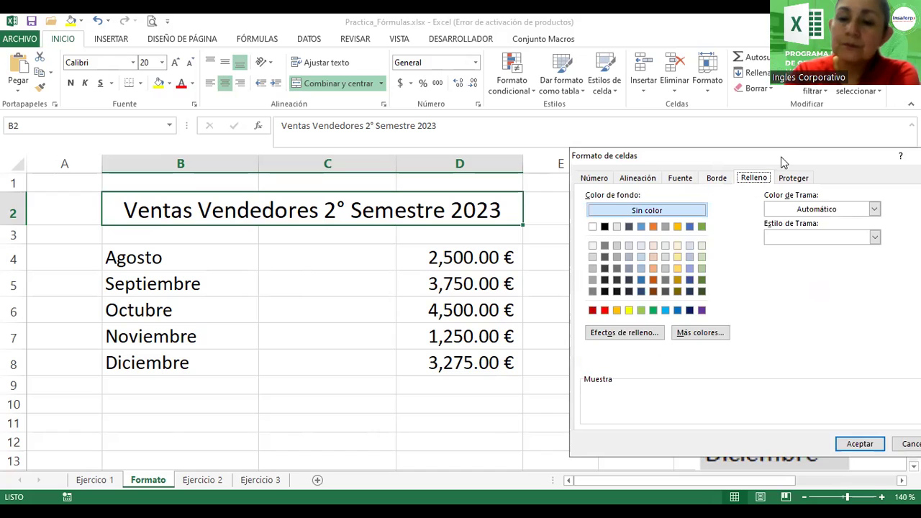
{"action": "left_click_drag", "start_coordinate": [784, 163], "coordinate": [441, 251]}
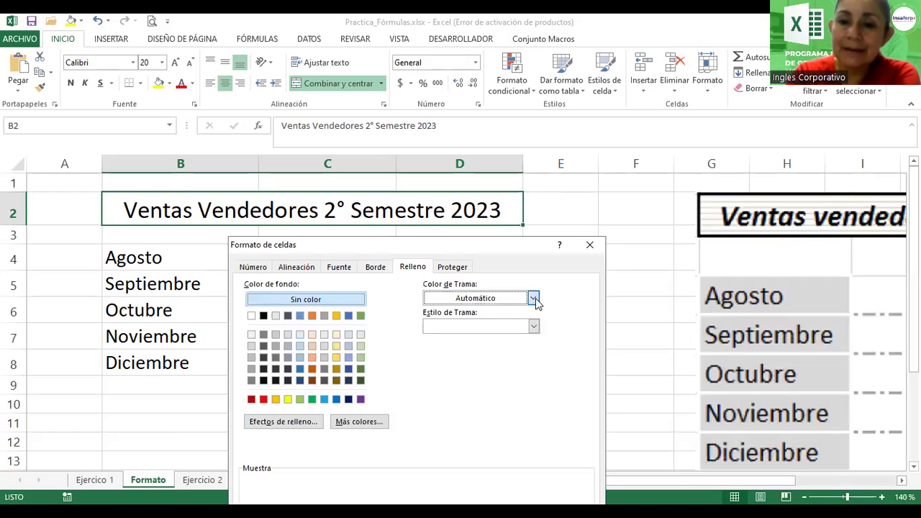
{"action": "left_click", "coordinate": [533, 298]}
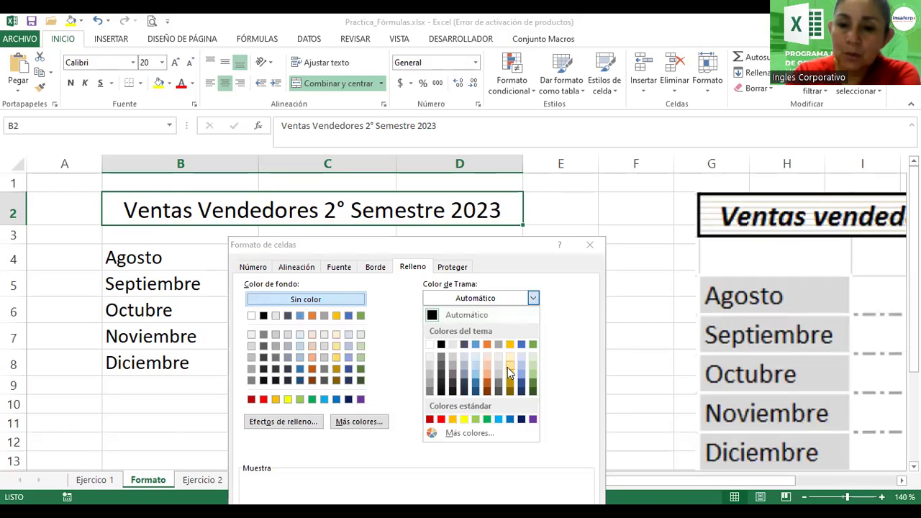
{"action": "left_click", "coordinate": [508, 367]}
{"action": "left_click", "coordinate": [511, 326]}
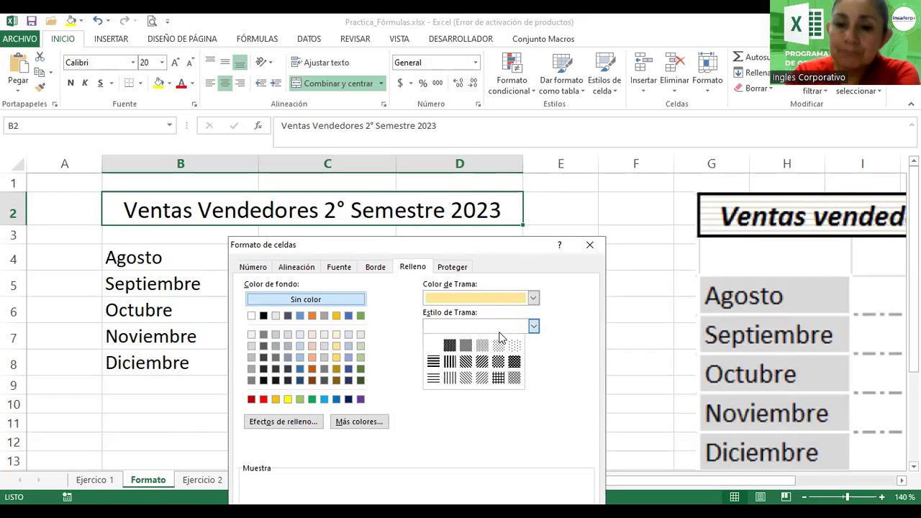
{"action": "left_click", "coordinate": [433, 365]}
{"action": "left_click", "coordinate": [461, 327]}
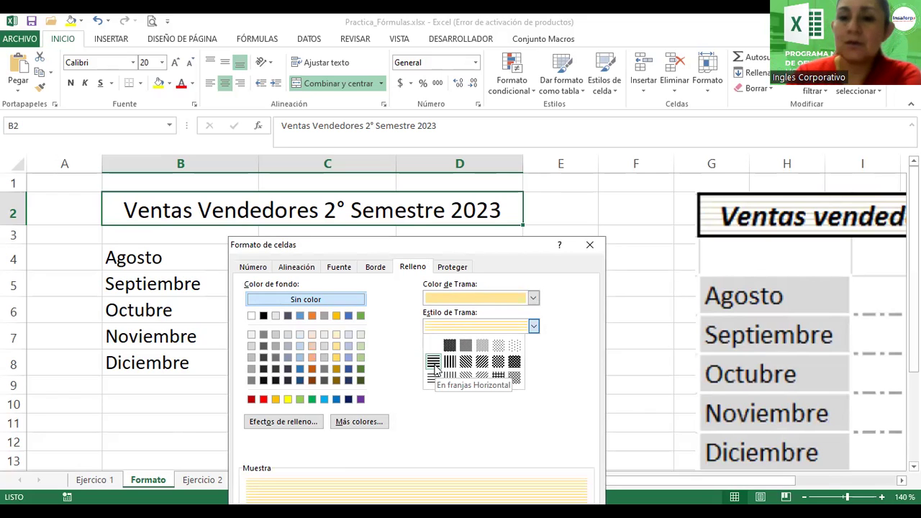
{"action": "left_click", "coordinate": [547, 121]}
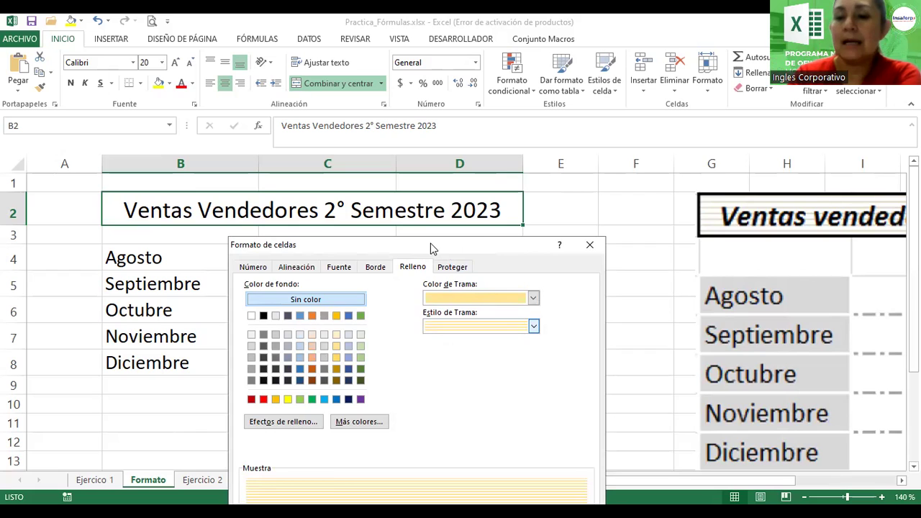
{"action": "left_click_drag", "start_coordinate": [431, 248], "coordinate": [547, 127]}
Apply the blue outline and yellow striped fill, and set the title font to Adobe Gothic Std B.
{"action": "left_click", "coordinate": [637, 412]}
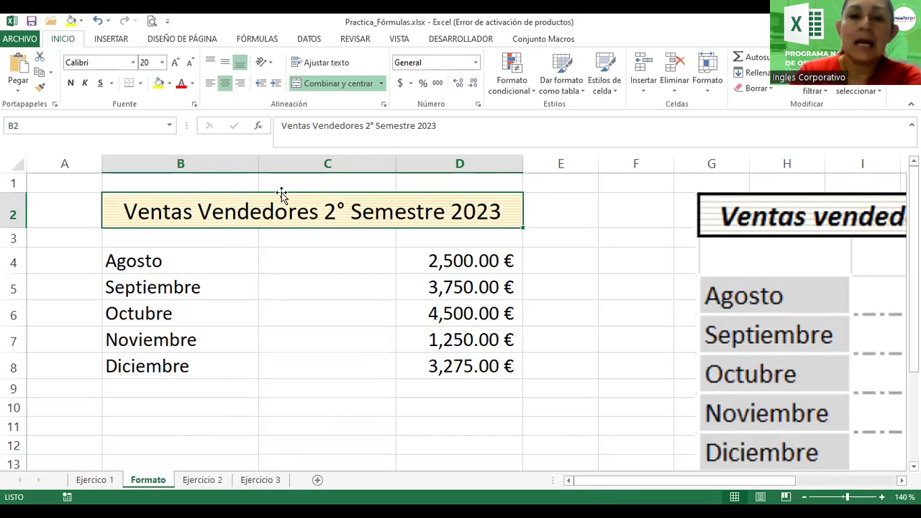
{"action": "left_click", "coordinate": [133, 64]}
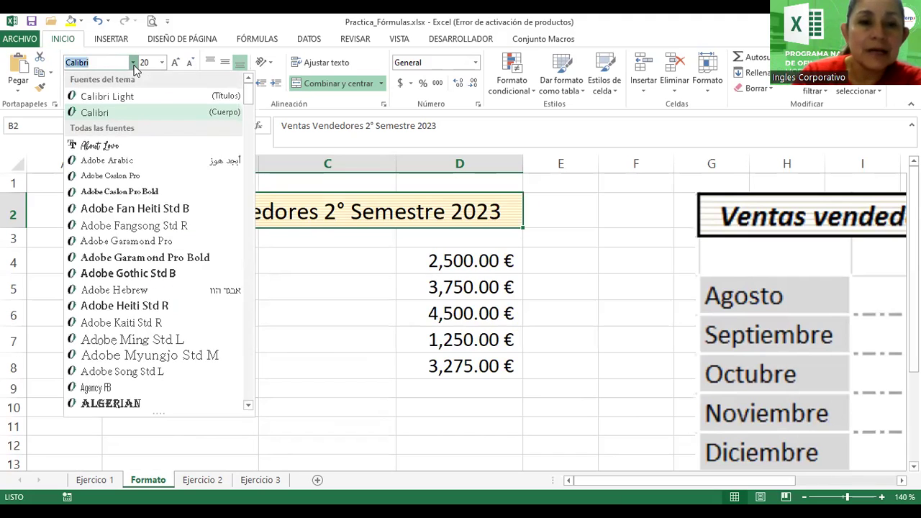
{"action": "left_click", "coordinate": [147, 274]}
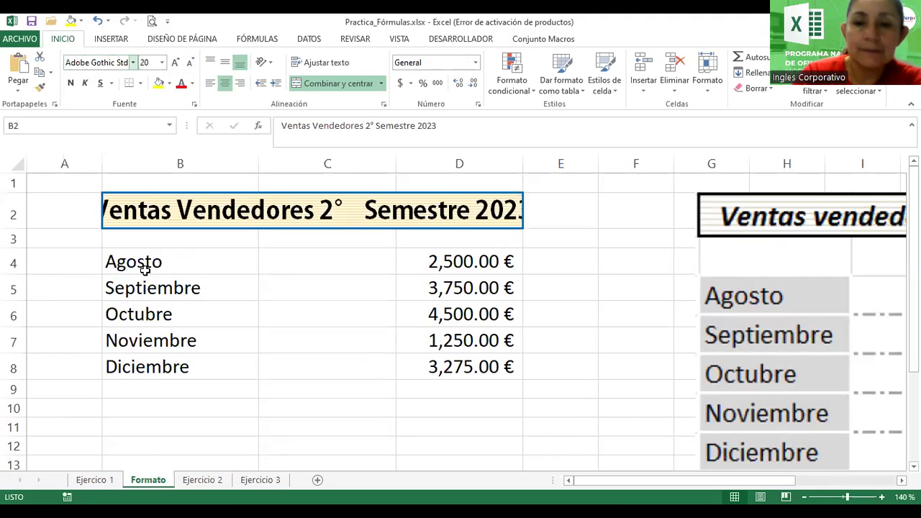
Widen columns B and D for the title, move the picture left to column E, and select B4:B8.
{"action": "left_click_drag", "start_coordinate": [257, 166], "coordinate": [294, 165]}
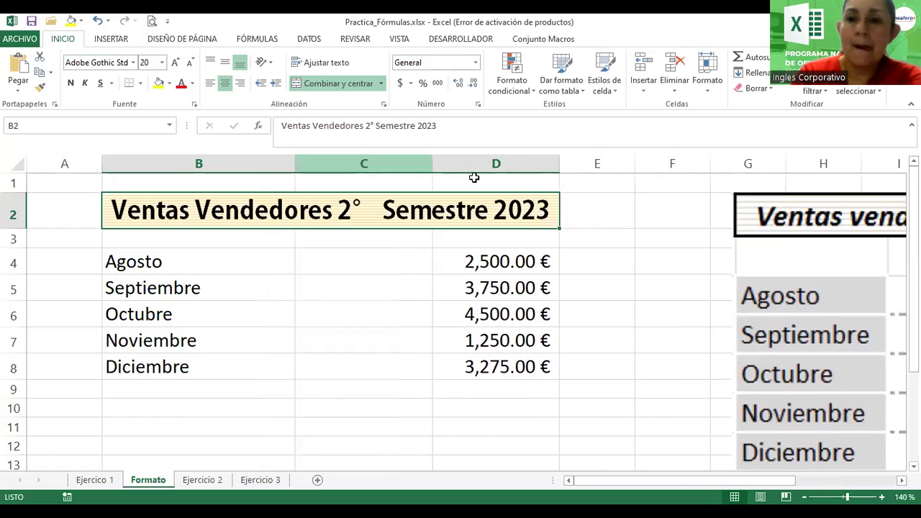
{"action": "left_click_drag", "start_coordinate": [558, 166], "coordinate": [583, 171]}
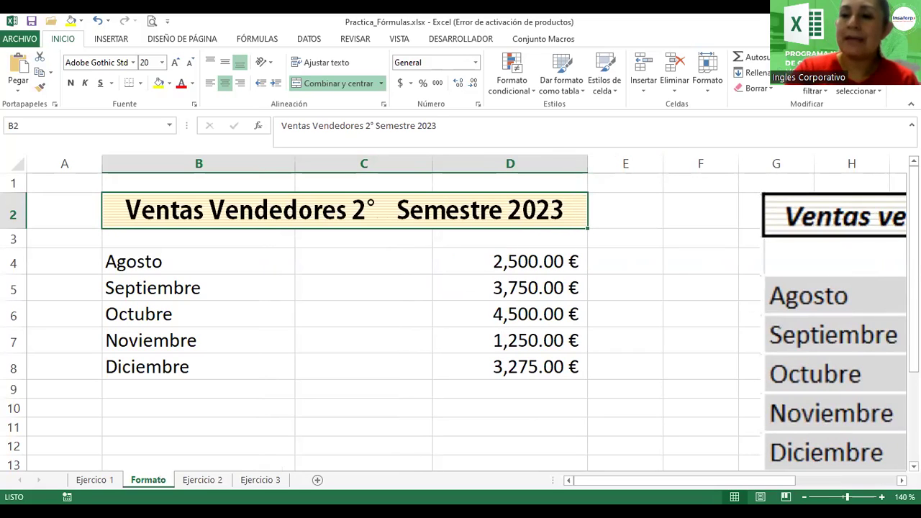
{"action": "mouse_move", "coordinate": [872, 338]}
{"action": "left_mouse_down"}
{"action": "mouse_move", "coordinate": [702, 270]}
{"action": "mouse_move", "coordinate": [709, 269]}
{"action": "left_mouse_up"}
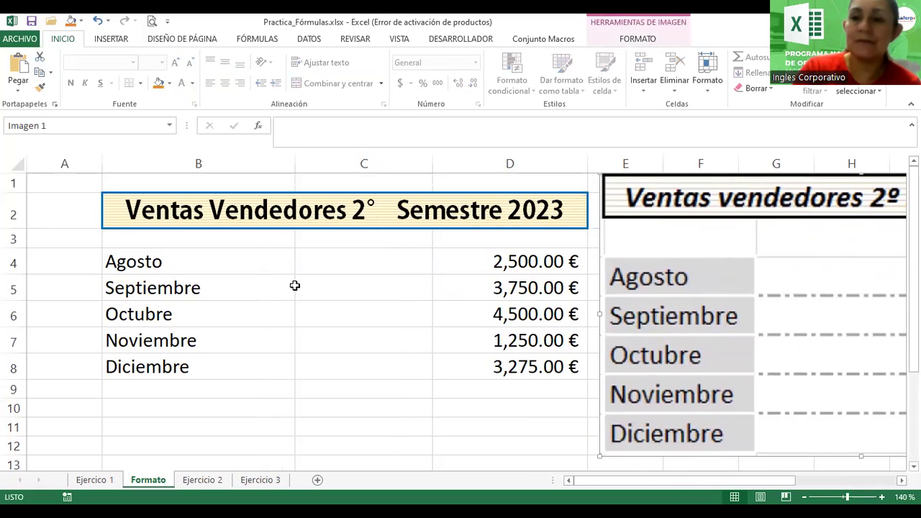
{"action": "left_click_drag", "start_coordinate": [192, 264], "coordinate": [189, 369]}
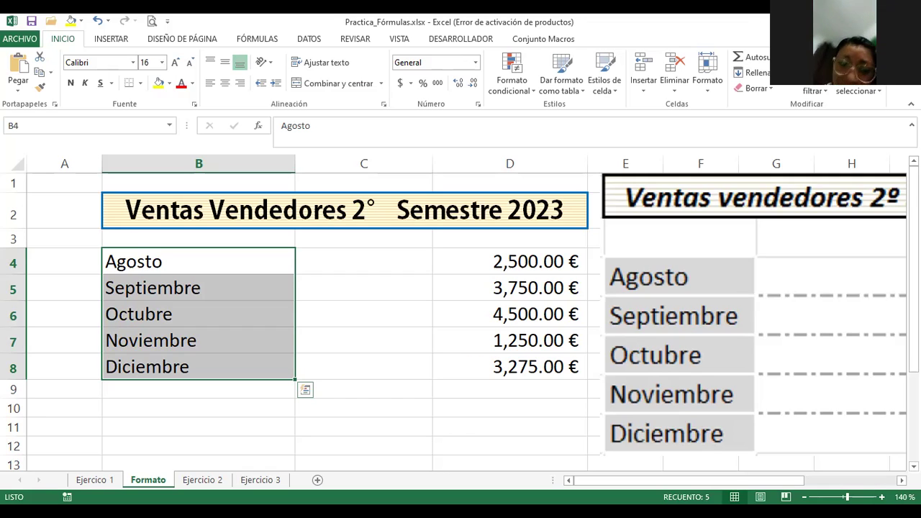
Select title cell B2, reapply Combinar y centrar across B2:D2, and reopen Formato de celdas.
{"action": "left_click", "coordinate": [180, 209]}
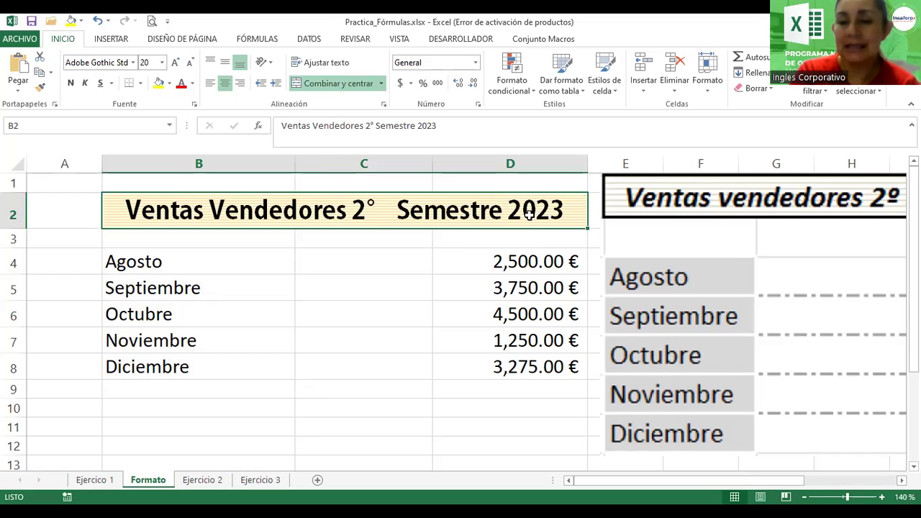
{"action": "left_click", "coordinate": [346, 85]}
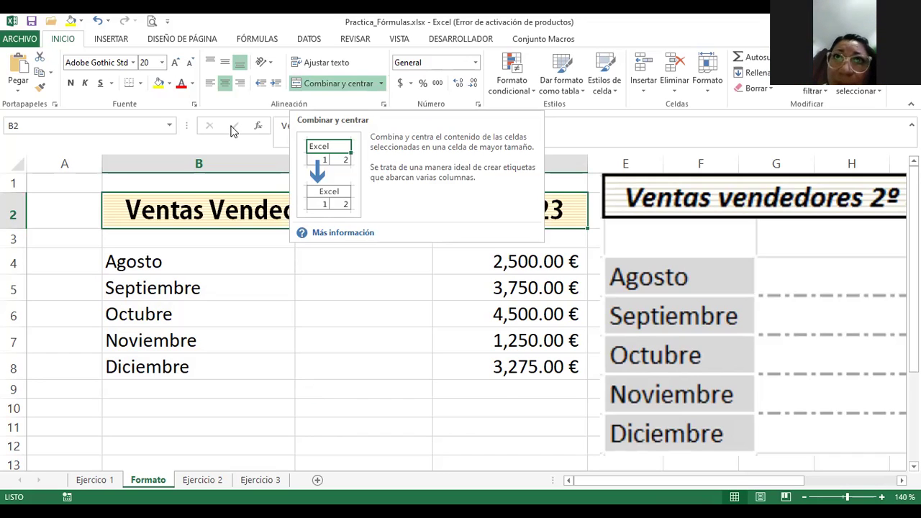
{"action": "left_click", "coordinate": [195, 104]}
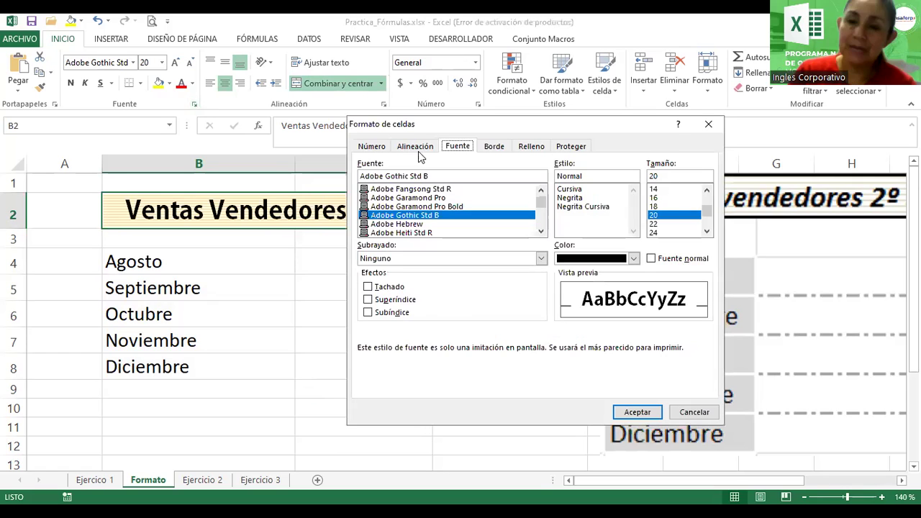
Browse the Borde and Relleno tabs, pick a thick line style, and close the dialog.
{"action": "left_click", "coordinate": [529, 147]}
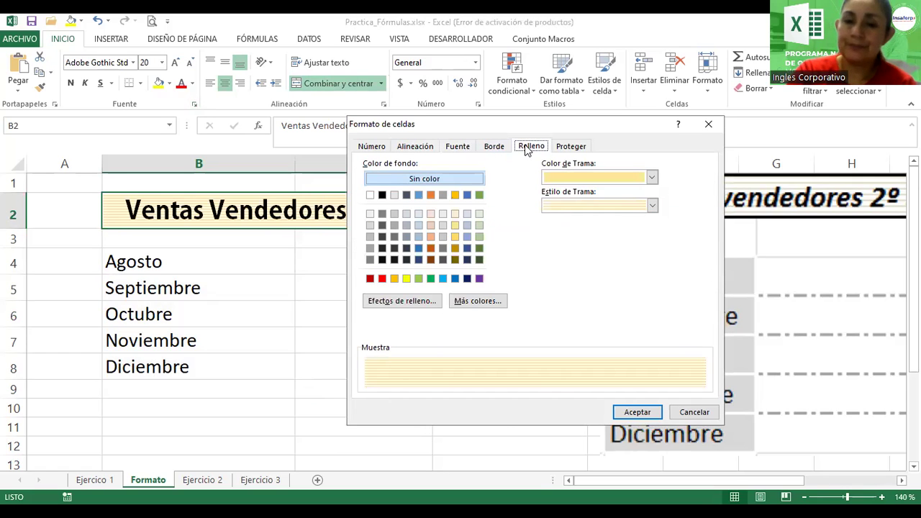
{"action": "left_click", "coordinate": [494, 147]}
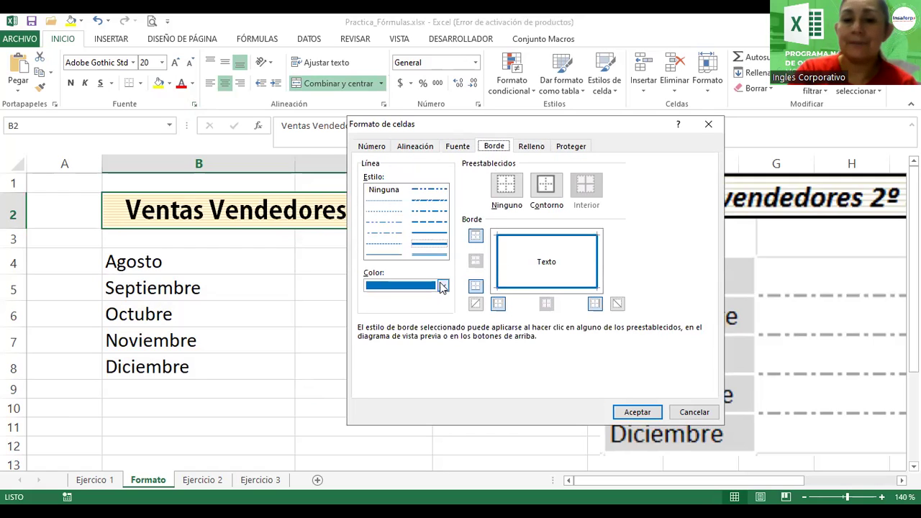
{"action": "left_click", "coordinate": [424, 244]}
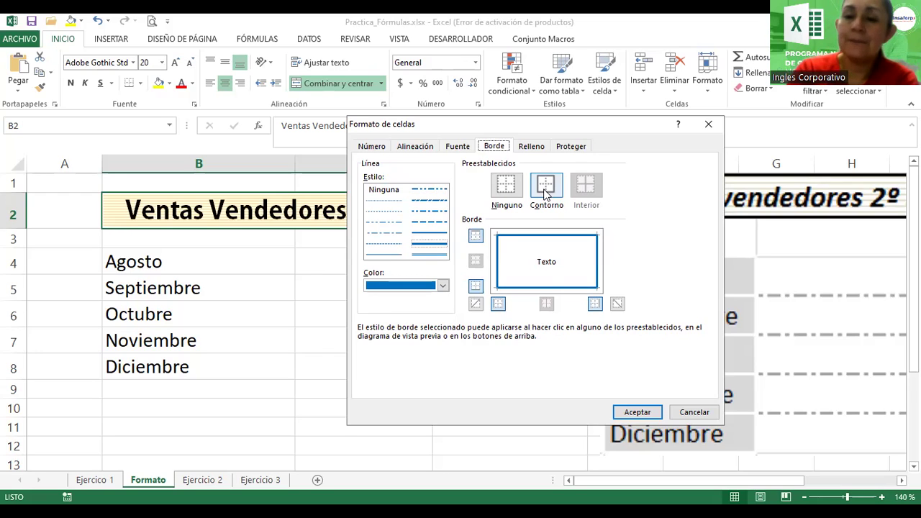
{"action": "left_click", "coordinate": [531, 147]}
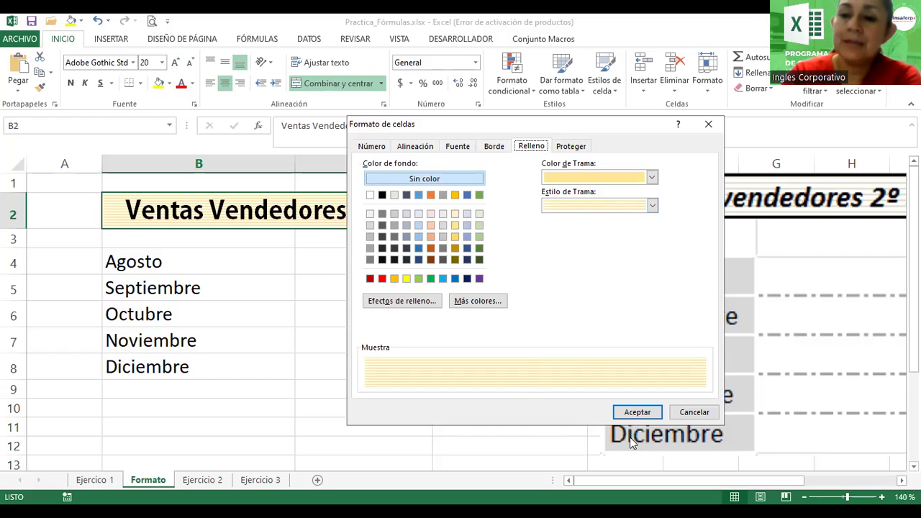
{"action": "left_click", "coordinate": [638, 413]}
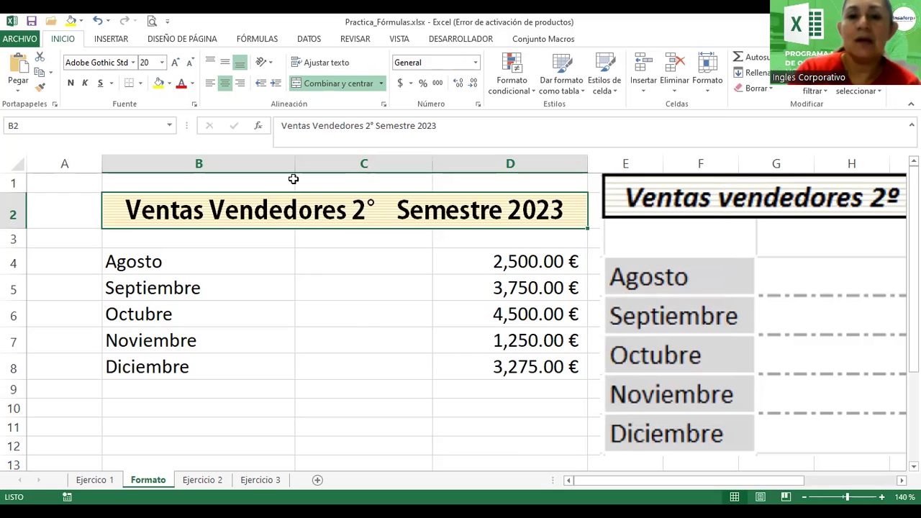
Narrow column B slightly and make the months Agosto–Diciembre in B4:B8 bold.
{"action": "left_click_drag", "start_coordinate": [292, 170], "coordinate": [290, 169]}
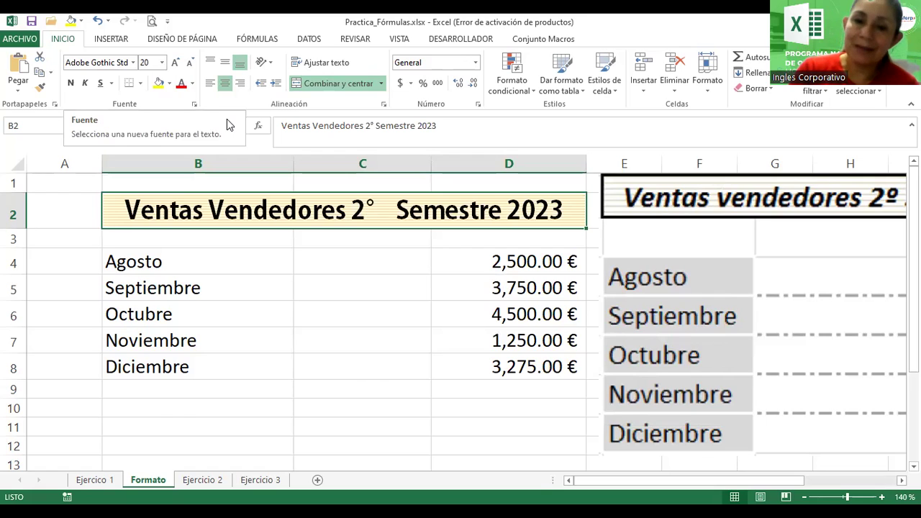
{"action": "left_click", "coordinate": [214, 262]}
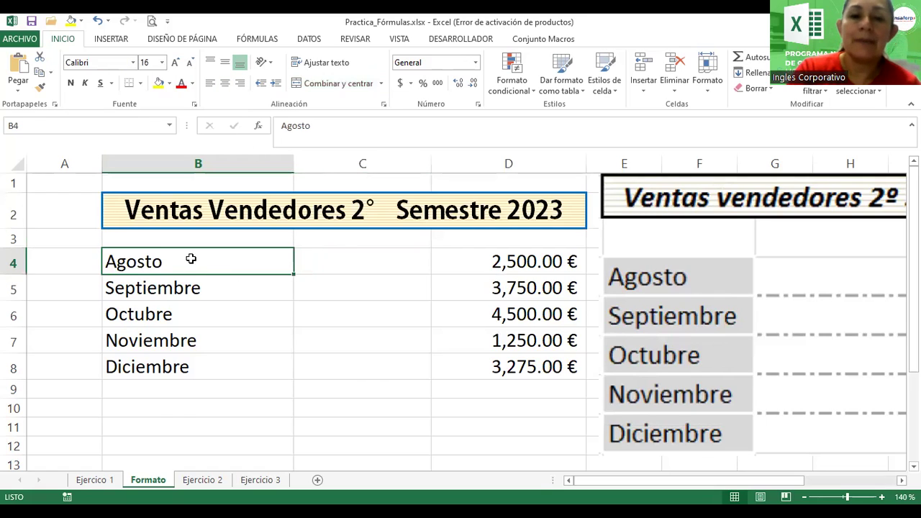
{"action": "left_click_drag", "start_coordinate": [189, 260], "coordinate": [196, 358]}
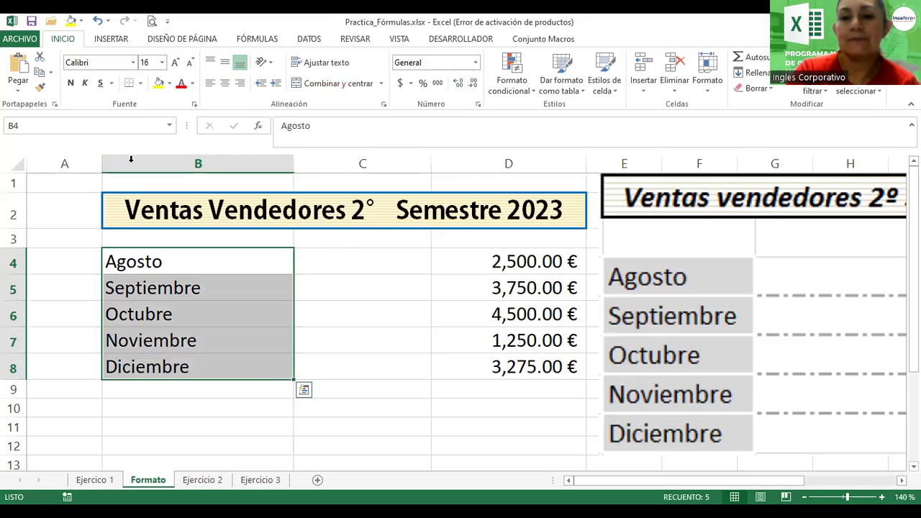
{"action": "left_click", "coordinate": [70, 84]}
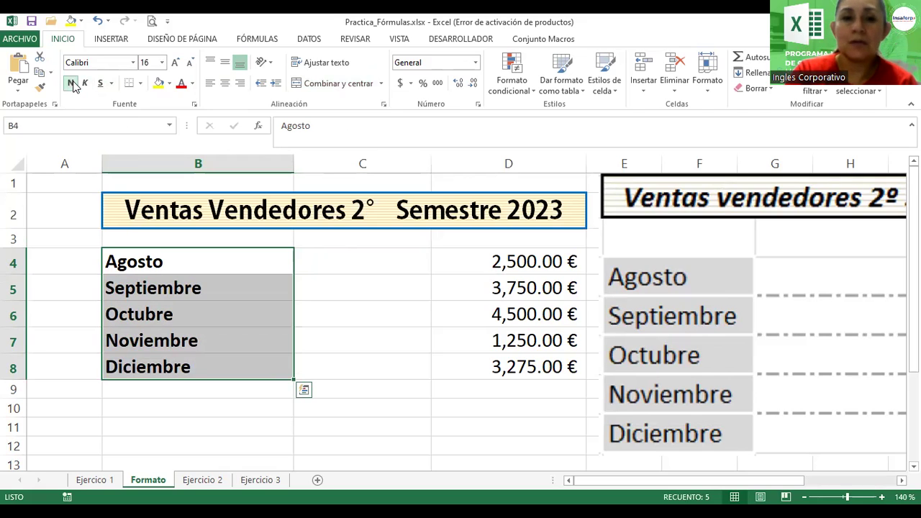
{"action": "left_click", "coordinate": [194, 107]}
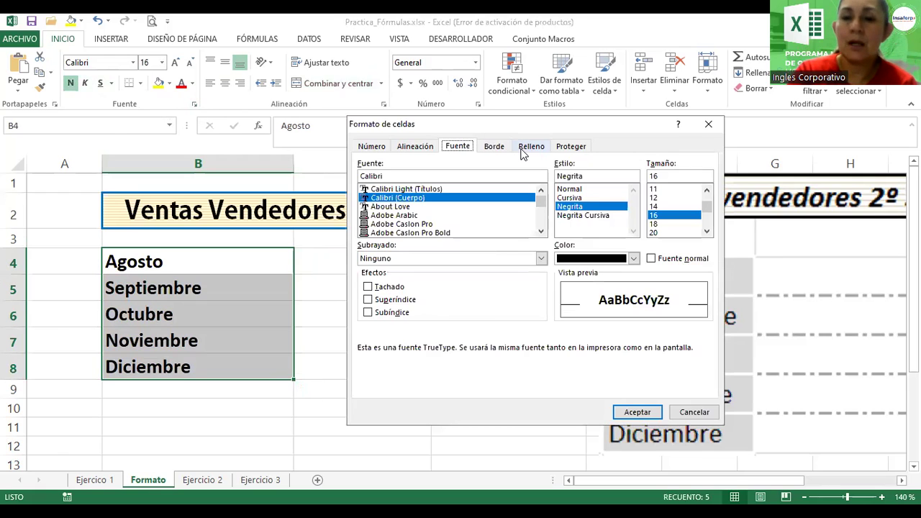
Give the month cells B4:B8 a light green background fill.
{"action": "left_click", "coordinate": [525, 148]}
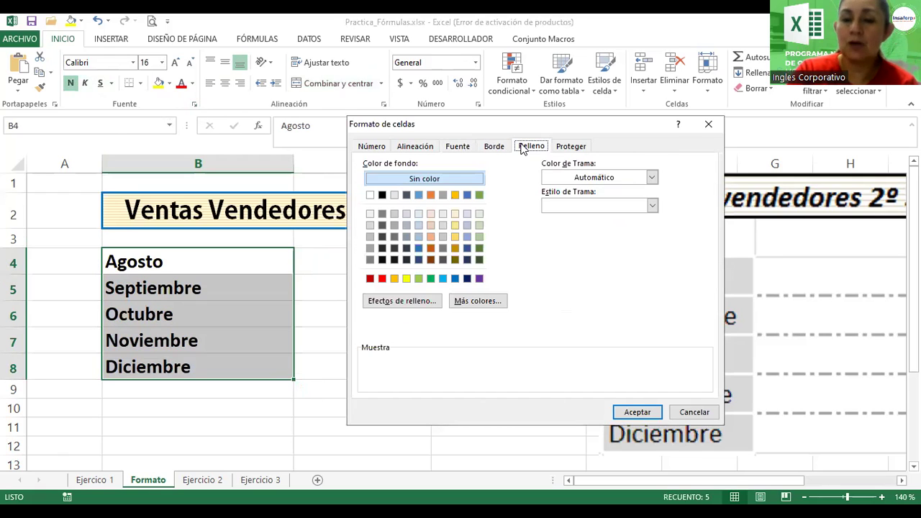
{"action": "left_click", "coordinate": [479, 213]}
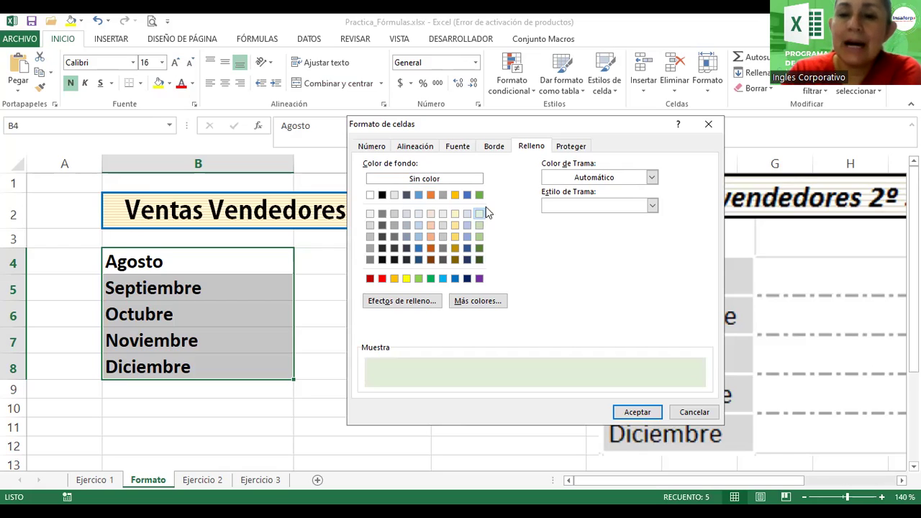
{"action": "left_click", "coordinate": [494, 146]}
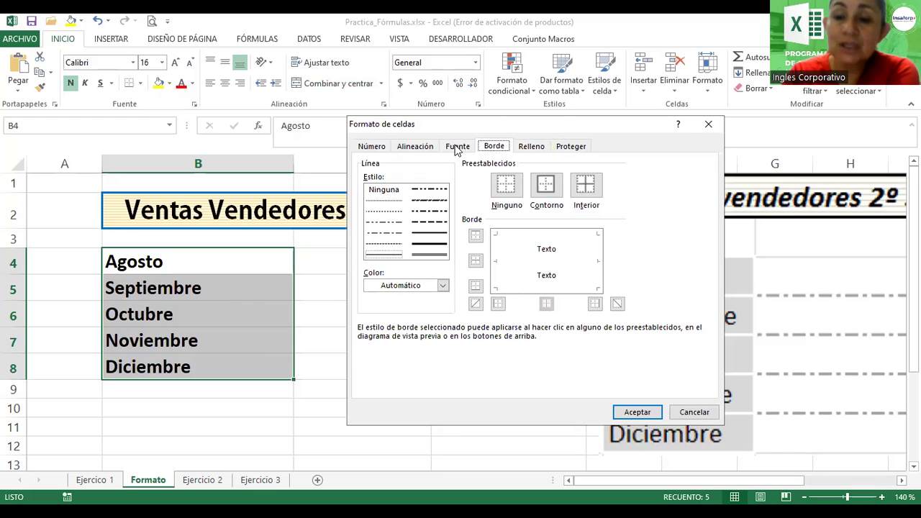
{"action": "left_click_drag", "start_coordinate": [542, 130], "coordinate": [388, 154]}
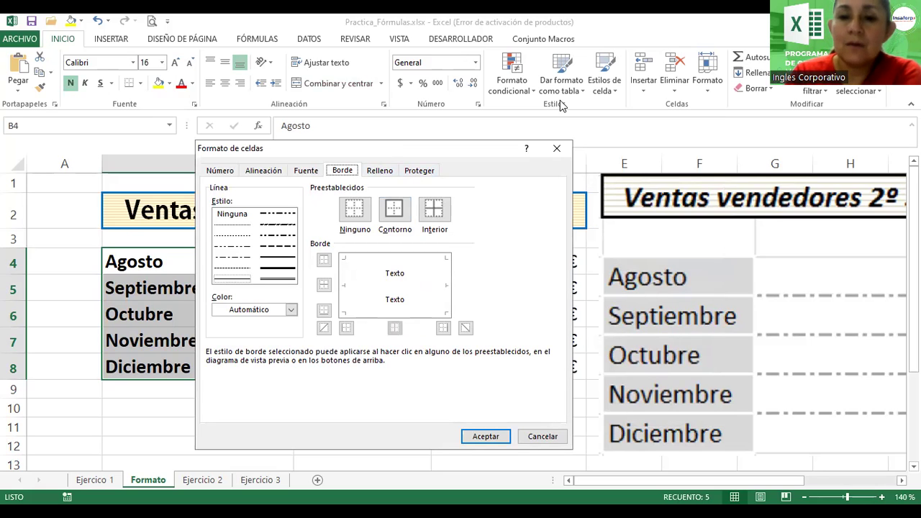
Add thick white inside horizontal lines between the month rows and apply the formatting.
{"action": "left_click", "coordinate": [431, 252]}
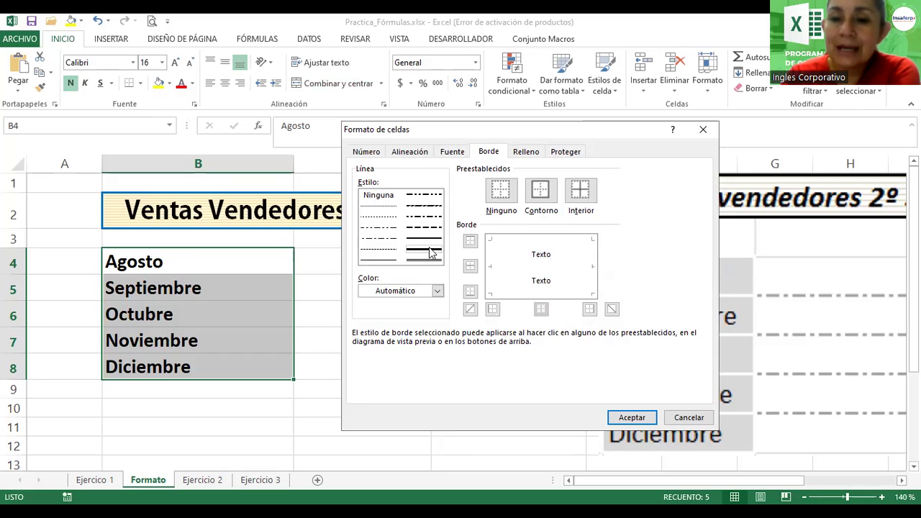
{"action": "left_click", "coordinate": [414, 295]}
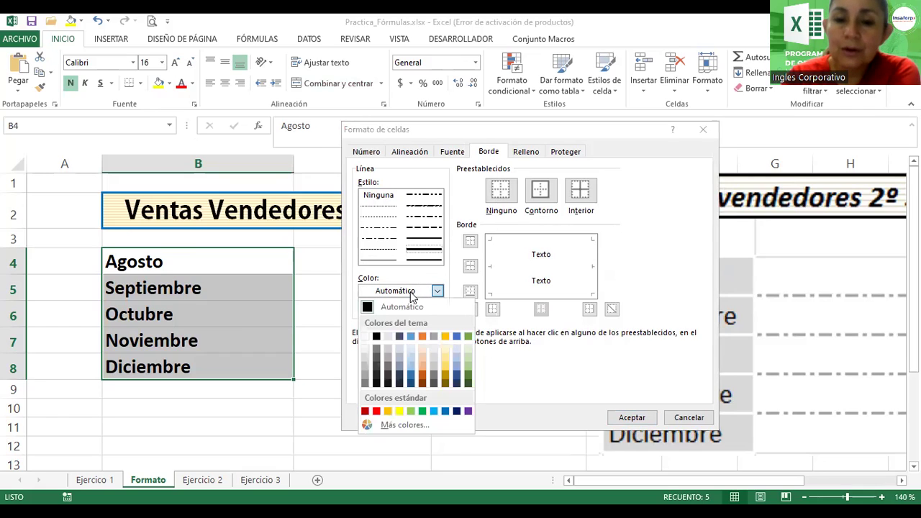
{"action": "left_click", "coordinate": [364, 337]}
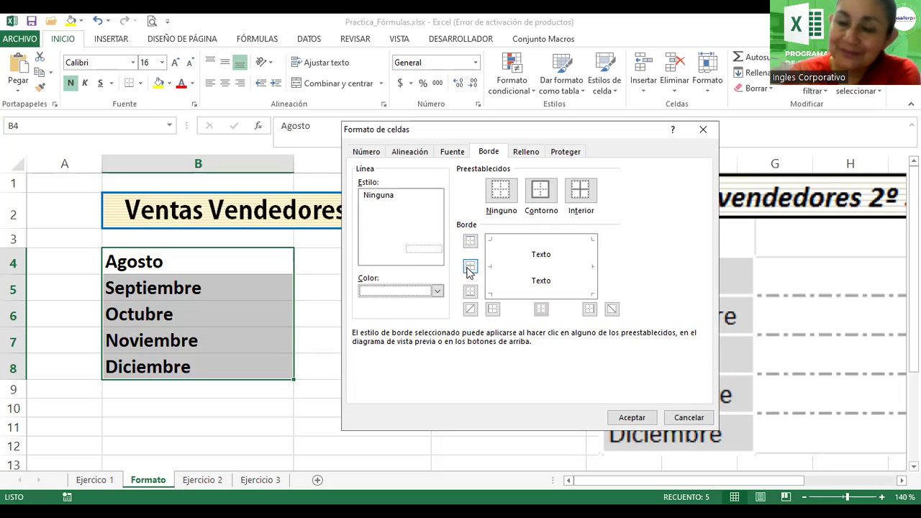
{"action": "left_click", "coordinate": [468, 268]}
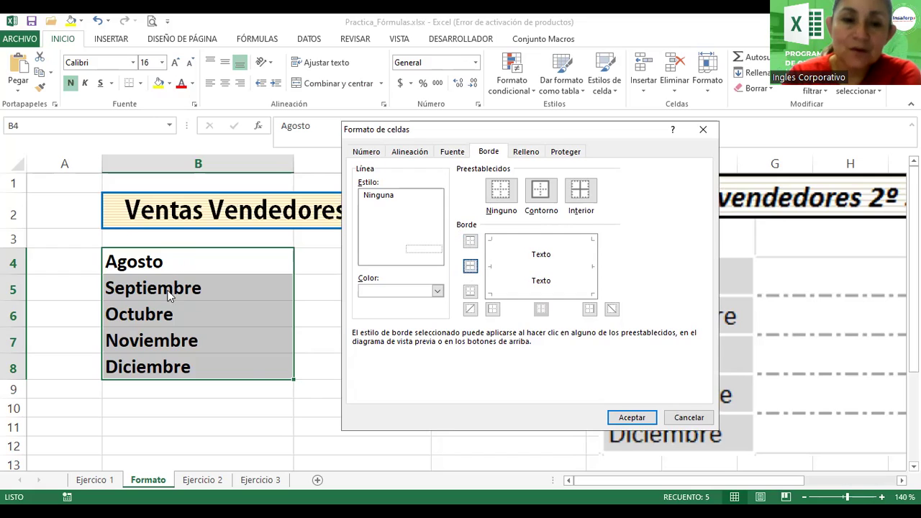
{"action": "left_click", "coordinate": [525, 151]}
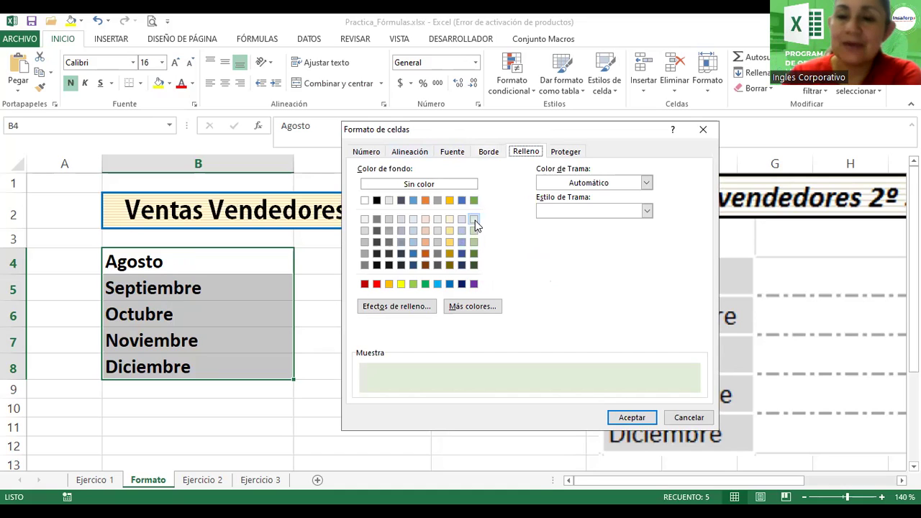
{"action": "left_click", "coordinate": [486, 152]}
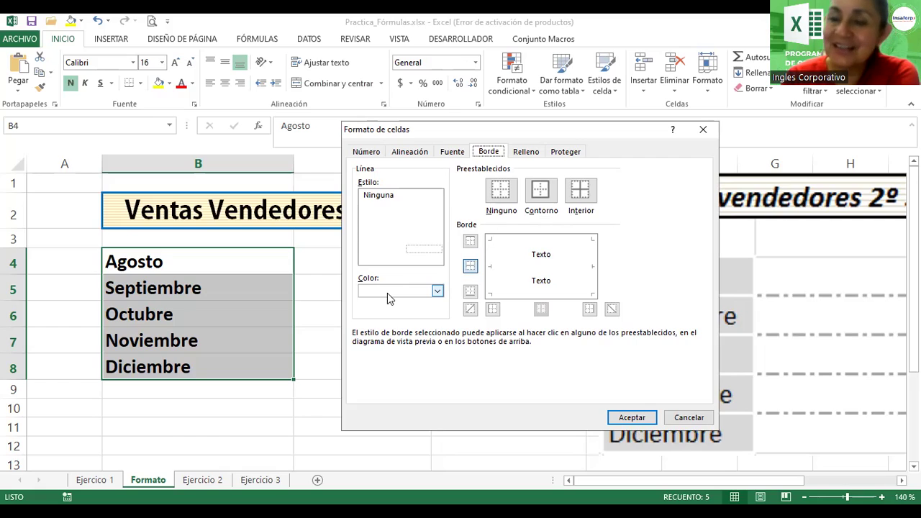
{"action": "left_click", "coordinate": [470, 268]}
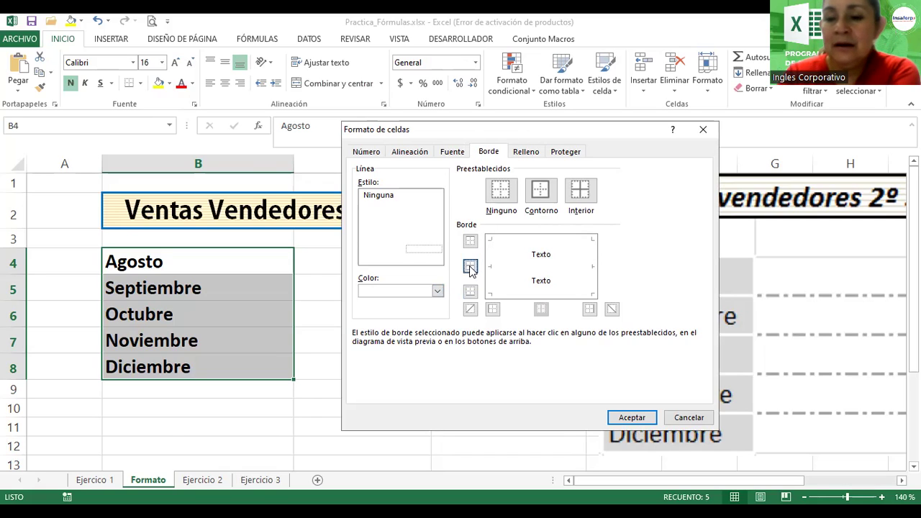
{"action": "left_click", "coordinate": [644, 417]}
{"action": "left_click", "coordinate": [409, 335]}
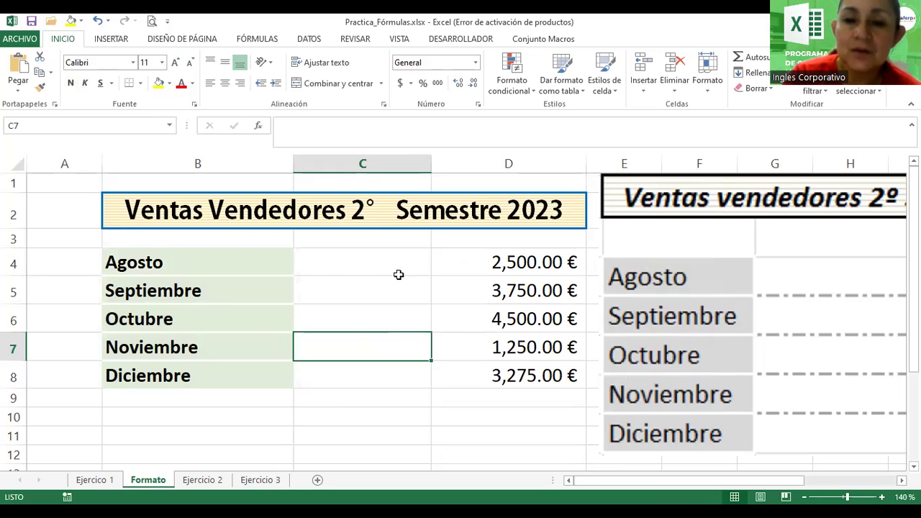
Select the blank cells C4:C8 and bring up their border settings in Formato de celdas.
{"action": "left_click_drag", "start_coordinate": [735, 480], "coordinate": [758, 480]}
{"action": "left_click_drag", "start_coordinate": [288, 263], "coordinate": [287, 370]}
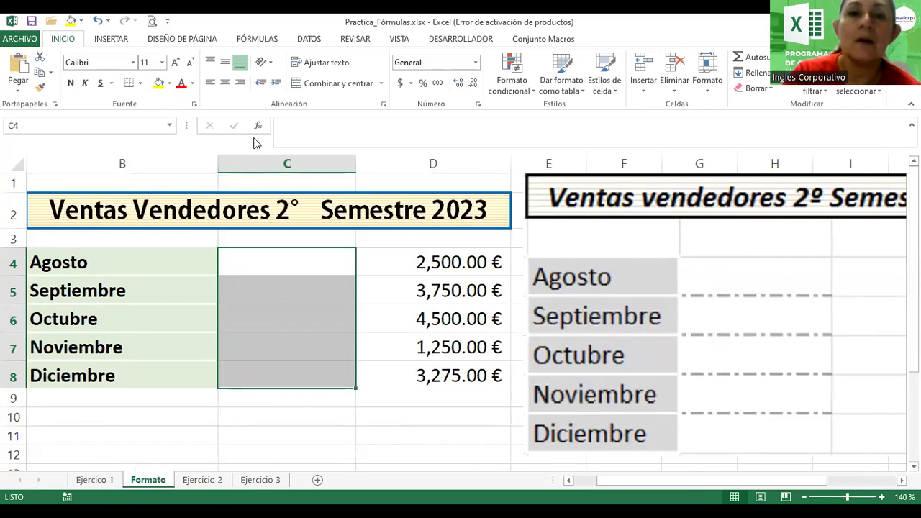
{"action": "left_click", "coordinate": [196, 105]}
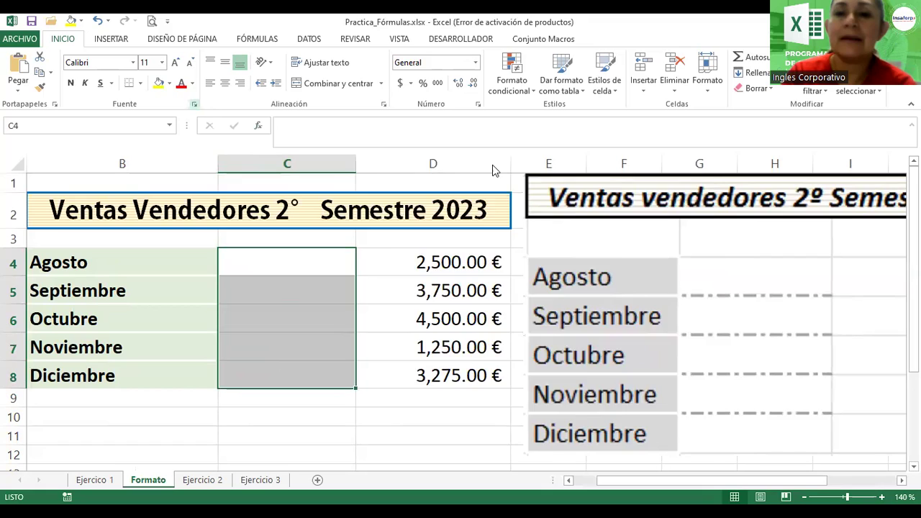
{"action": "left_click", "coordinate": [489, 153]}
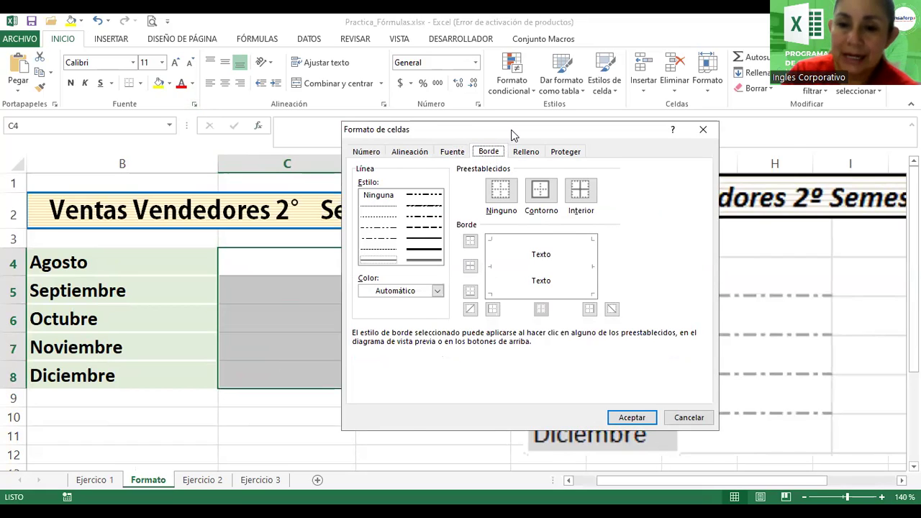
Apply grey dash-dot horizontal lines to C4:C8, then delete the reference sales picture on the right.
{"action": "left_click_drag", "start_coordinate": [513, 135], "coordinate": [588, 131]}
{"action": "left_click", "coordinate": [504, 193]}
{"action": "left_click", "coordinate": [471, 292]}
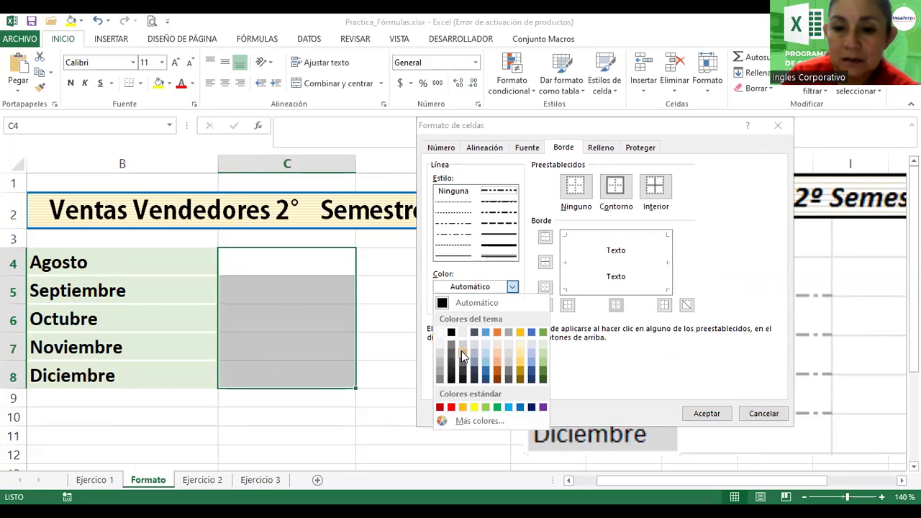
{"action": "left_click", "coordinate": [461, 351]}
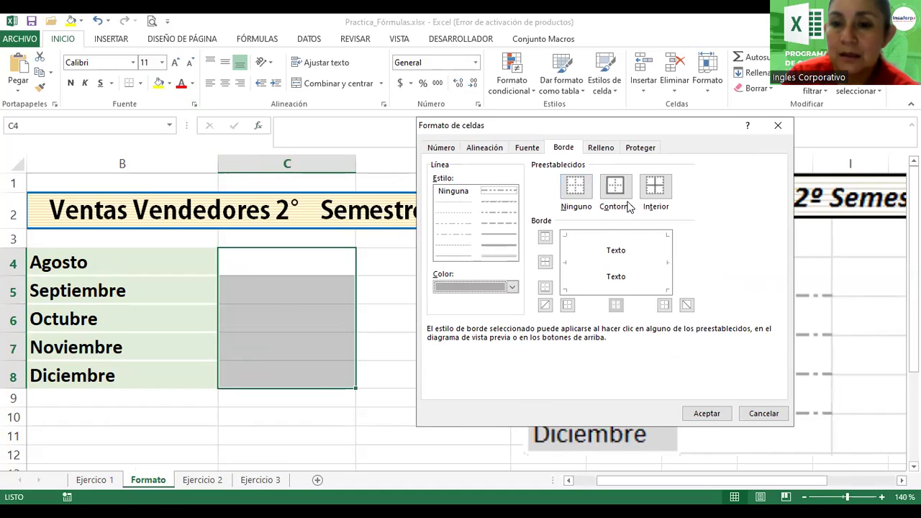
{"action": "left_click", "coordinate": [545, 263]}
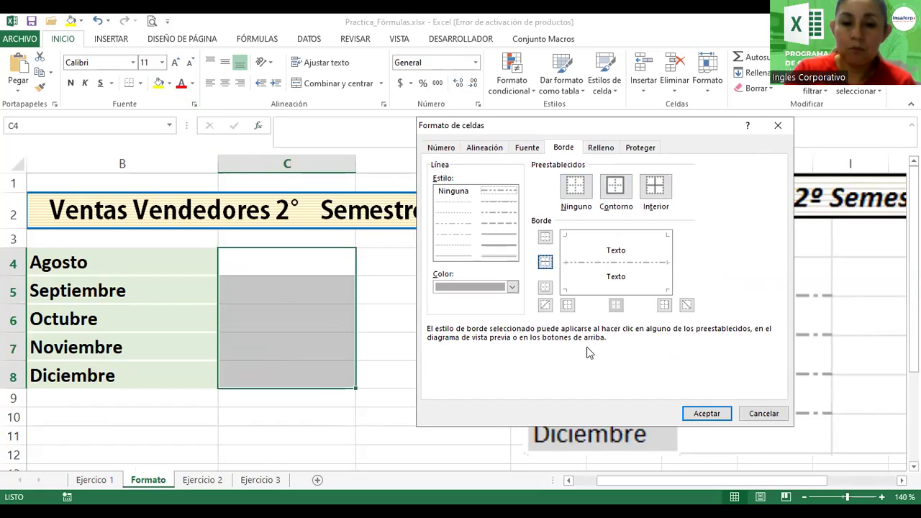
{"action": "left_click", "coordinate": [576, 440]}
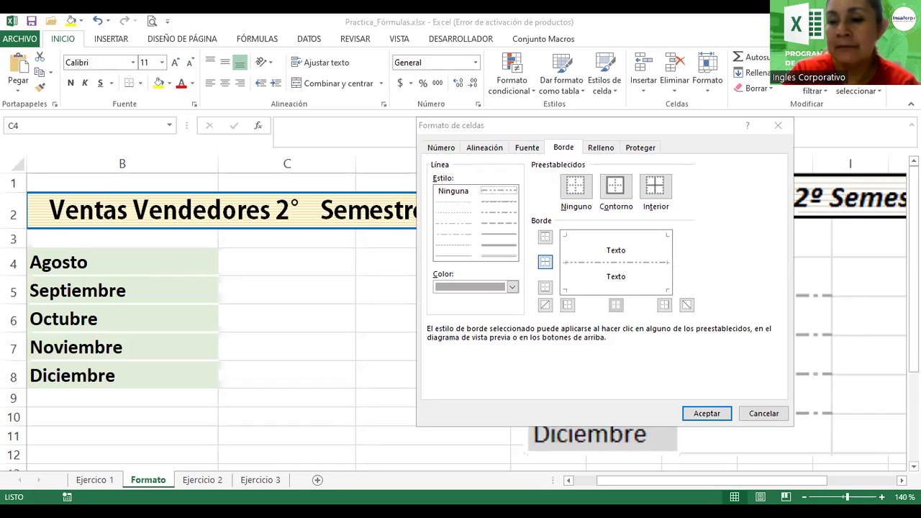
{"action": "left_click", "coordinate": [709, 413]}
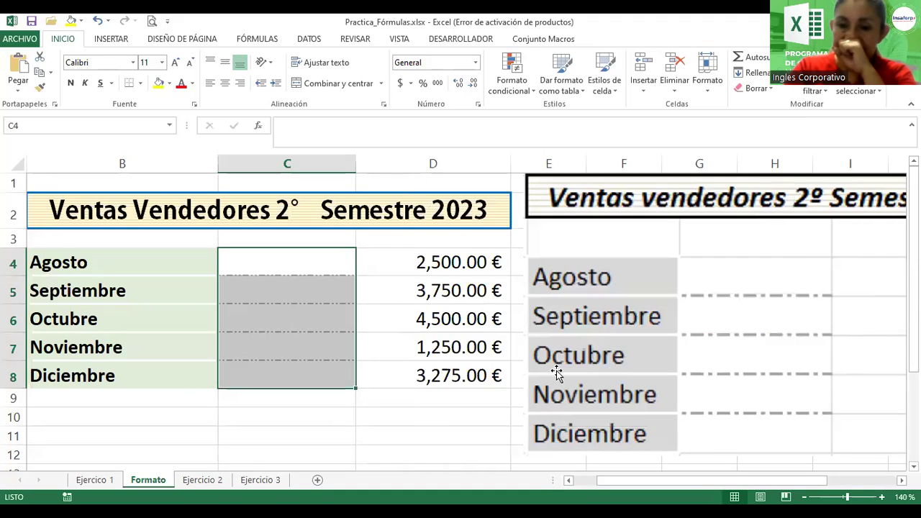
{"action": "left_click", "coordinate": [435, 374]}
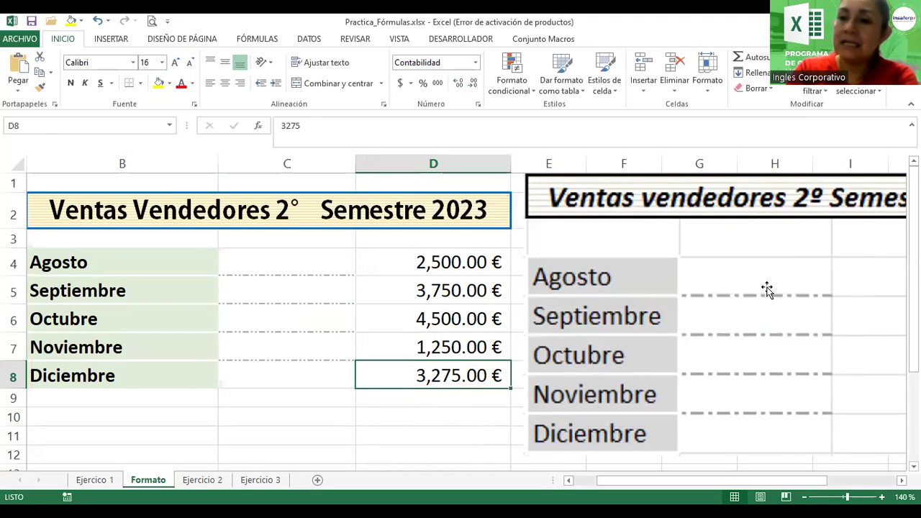
{"action": "left_click", "coordinate": [754, 304]}
{"action": "key", "text": "Delete"}
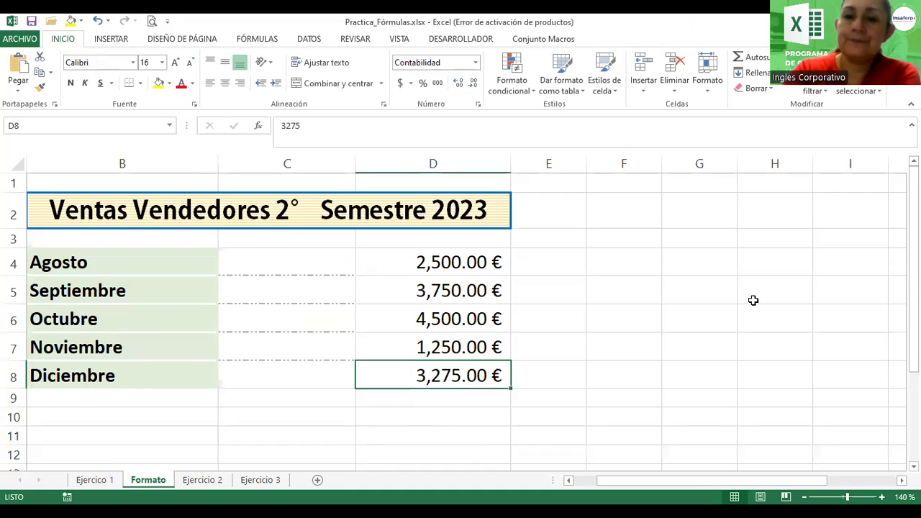
Format the D4:D8 euro amounts as bold italic with a blue font colour.
{"action": "left_click_drag", "start_coordinate": [471, 263], "coordinate": [466, 374]}
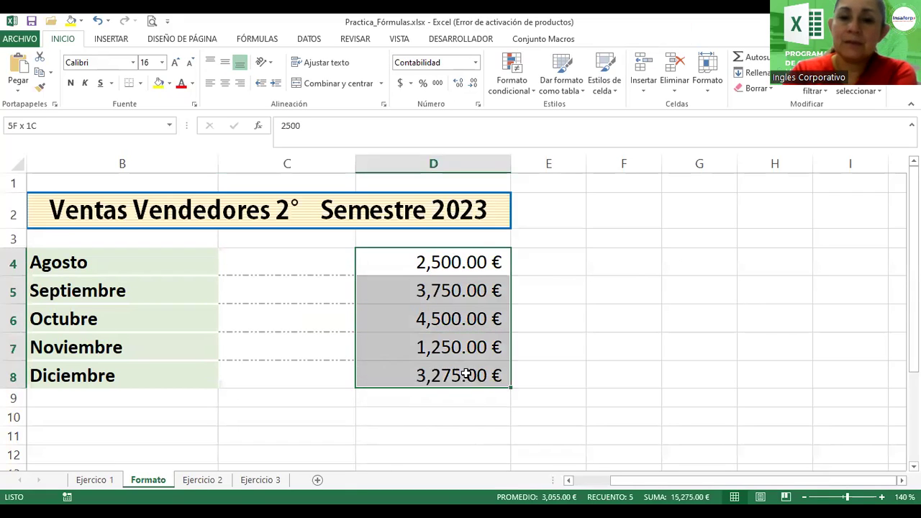
{"action": "left_click", "coordinate": [71, 82]}
{"action": "left_click", "coordinate": [85, 84]}
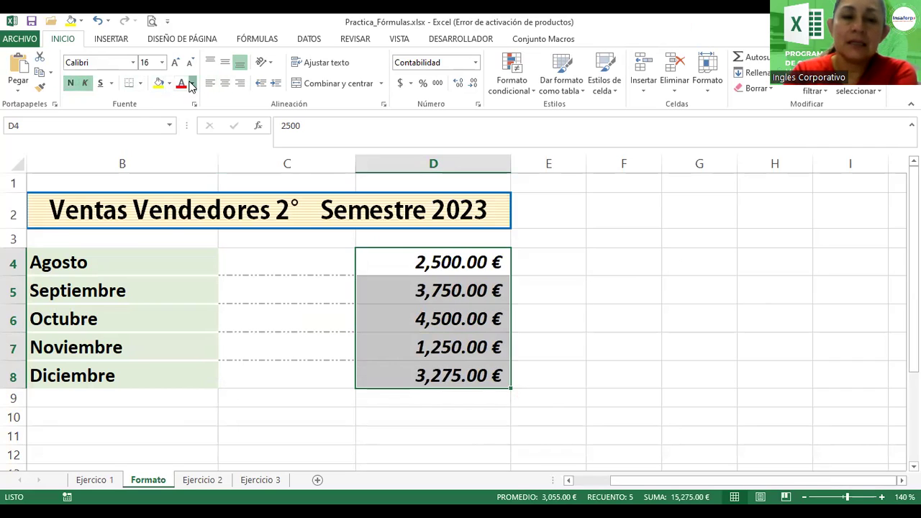
{"action": "left_click", "coordinate": [192, 84]}
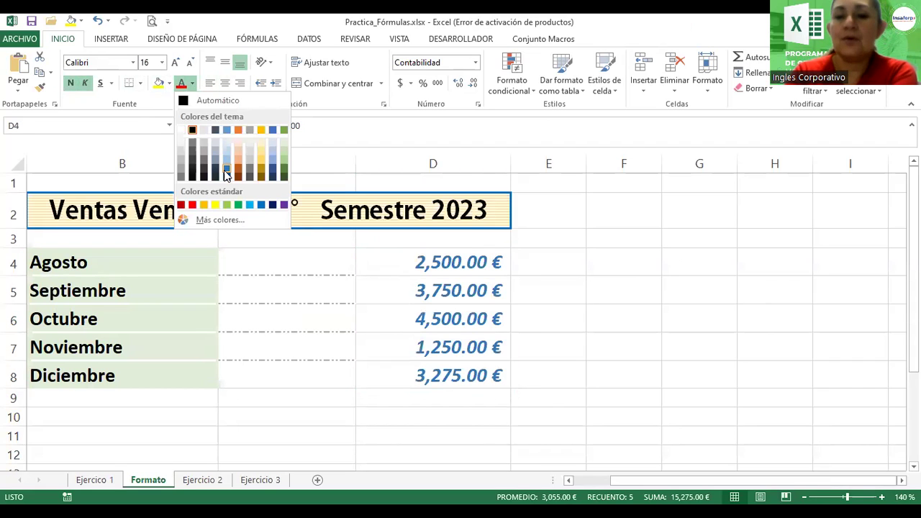
{"action": "left_click", "coordinate": [226, 173]}
{"action": "left_click", "coordinate": [616, 264]}
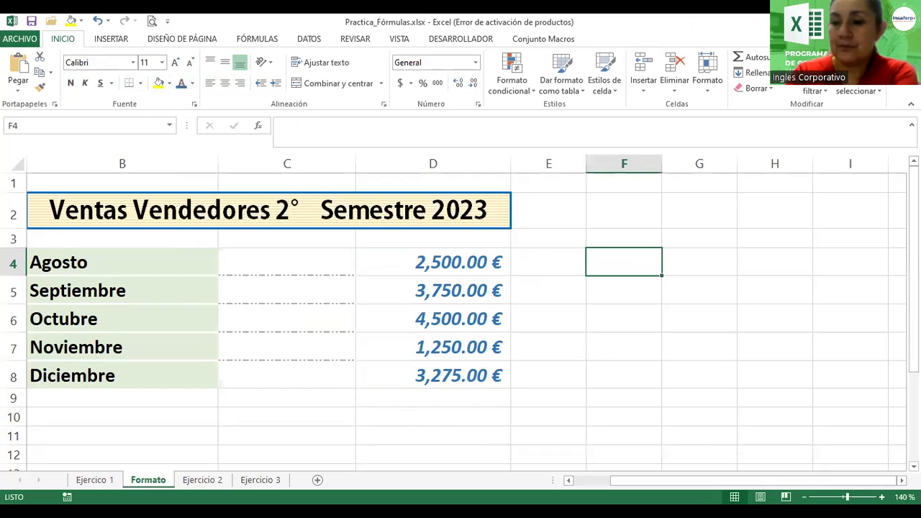
{"action": "left_click", "coordinate": [804, 497]}
{"action": "left_click", "coordinate": [804, 496]}
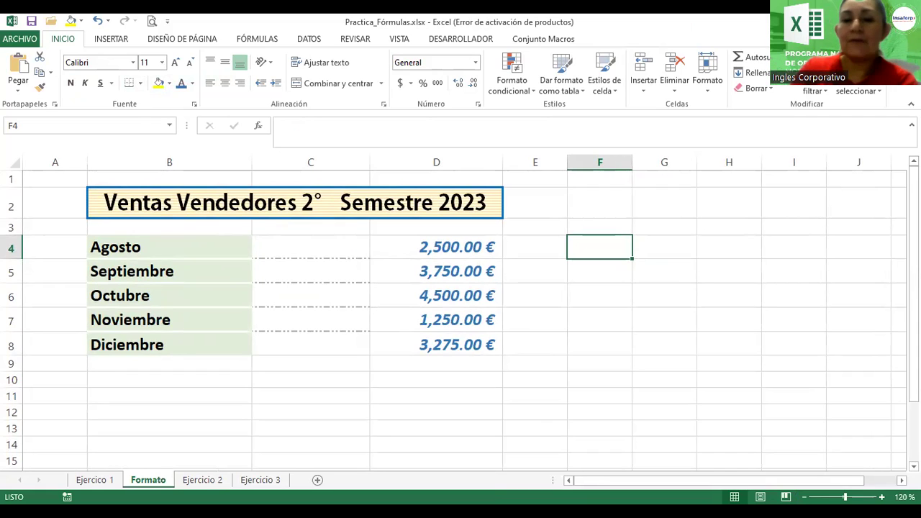
Add thick black top and bottom borders to the B4:D8 sales table.
{"action": "mouse_move", "coordinate": [92, 246]}
{"action": "left_mouse_down"}
{"action": "mouse_move", "coordinate": [294, 296]}
{"action": "mouse_move", "coordinate": [408, 344]}
{"action": "left_mouse_up"}
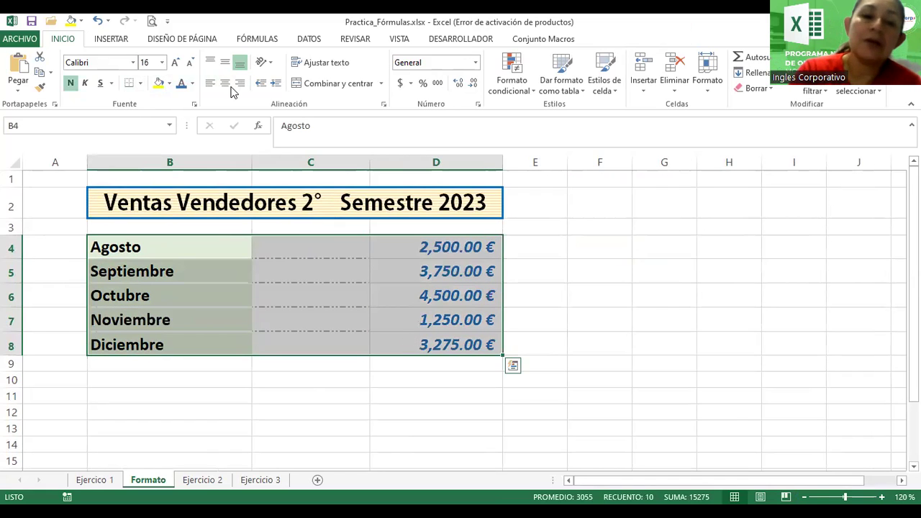
{"action": "left_click", "coordinate": [195, 105]}
{"action": "left_click", "coordinate": [564, 148]}
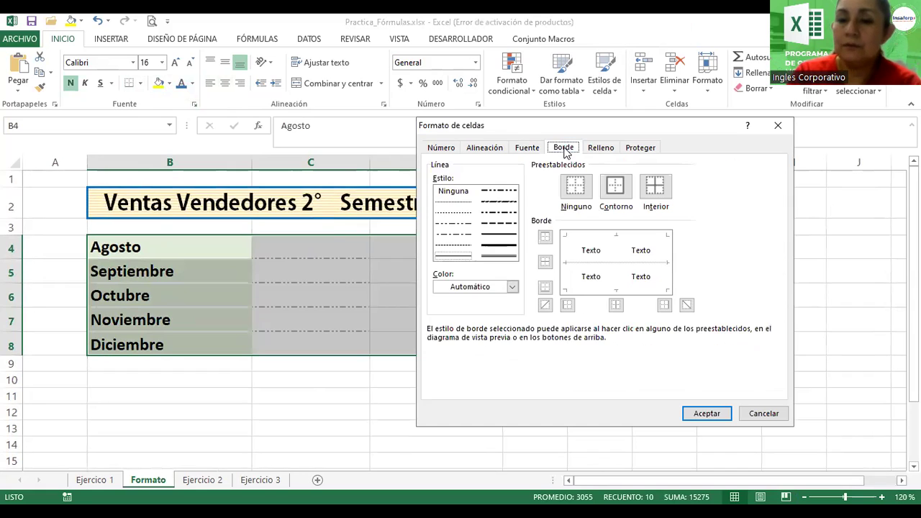
{"action": "left_click", "coordinate": [500, 236]}
{"action": "left_click", "coordinate": [597, 236]}
{"action": "left_click", "coordinate": [602, 290]}
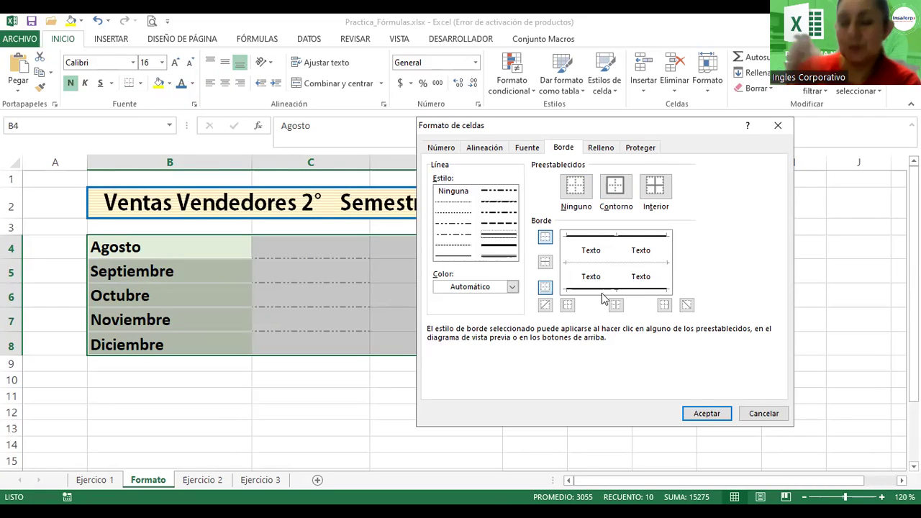
{"action": "left_click", "coordinate": [707, 413]}
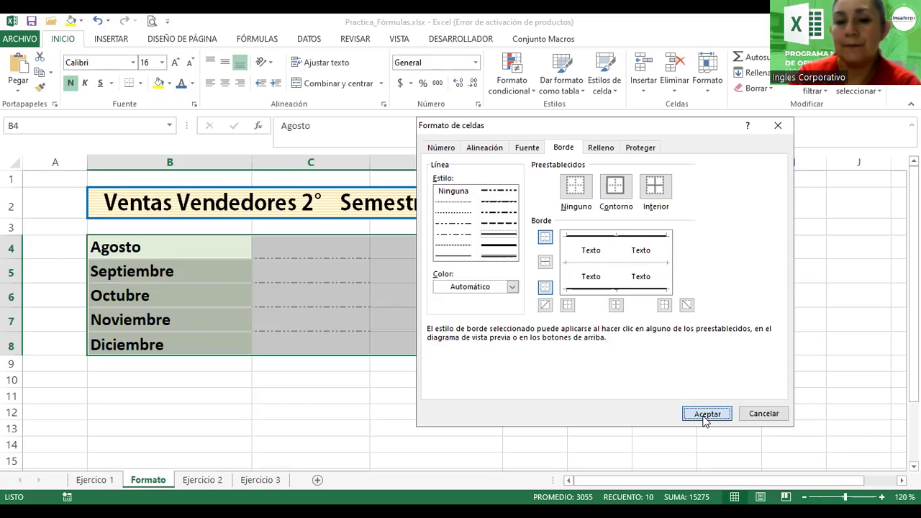
{"action": "left_click", "coordinate": [675, 356]}
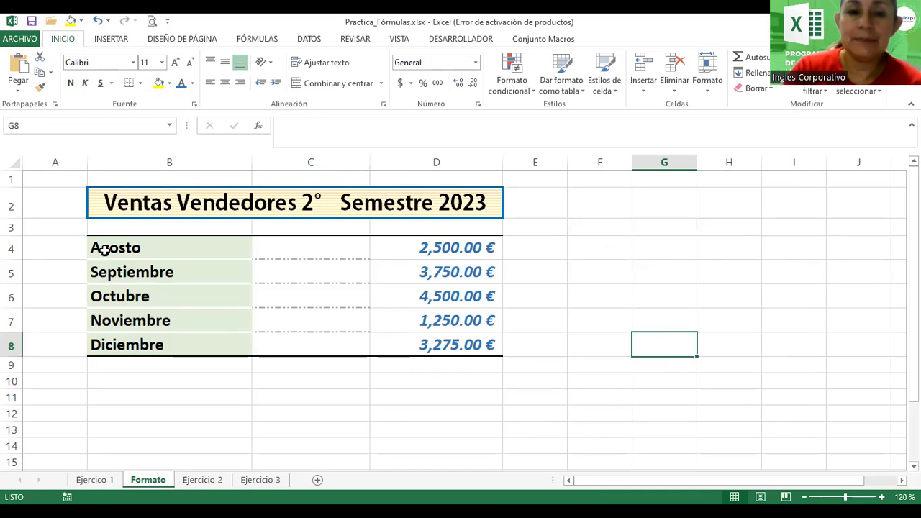
Reopen B4:D8 border settings, try left, right and inner lines, keeping only top and bottom.
{"action": "left_click_drag", "start_coordinate": [89, 251], "coordinate": [392, 346]}
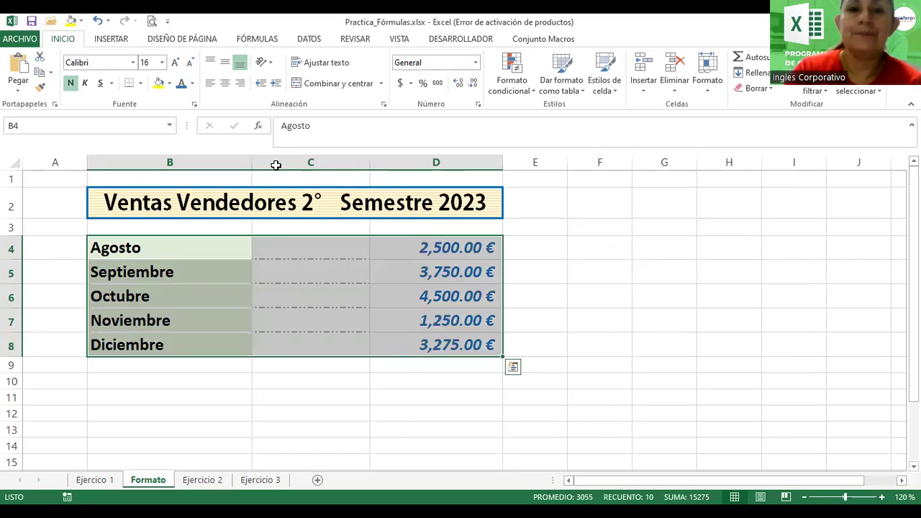
{"action": "left_click", "coordinate": [193, 108]}
{"action": "left_click", "coordinate": [563, 147]}
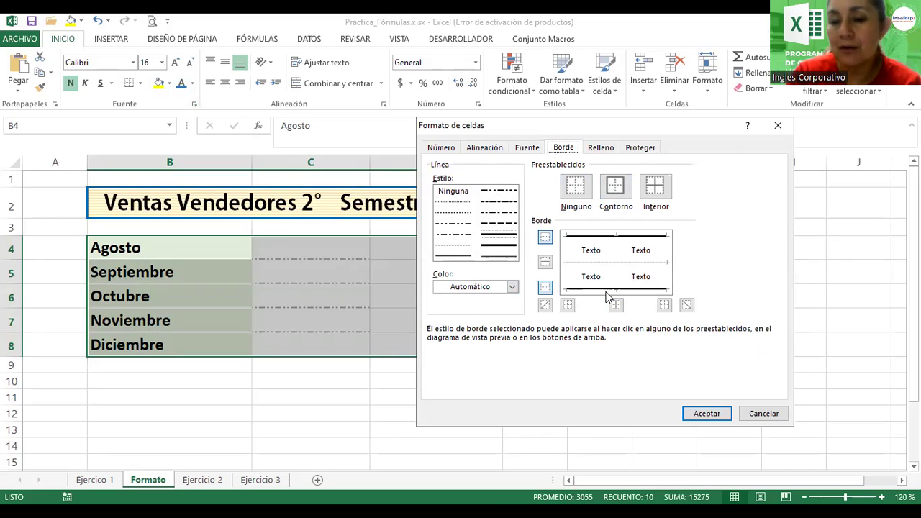
{"action": "left_click", "coordinate": [604, 238]}
{"action": "left_click", "coordinate": [607, 290]}
{"action": "left_click", "coordinate": [575, 272]}
{"action": "left_click", "coordinate": [670, 266]}
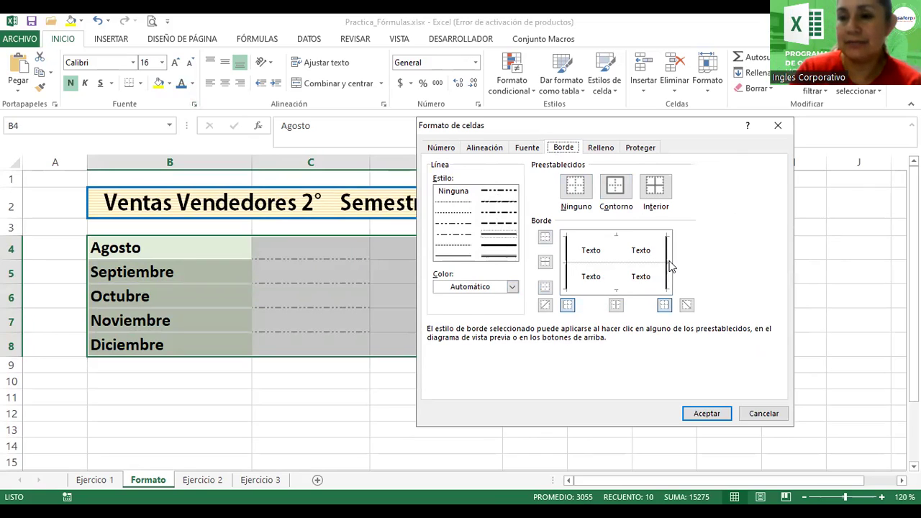
{"action": "left_click", "coordinate": [622, 265]}
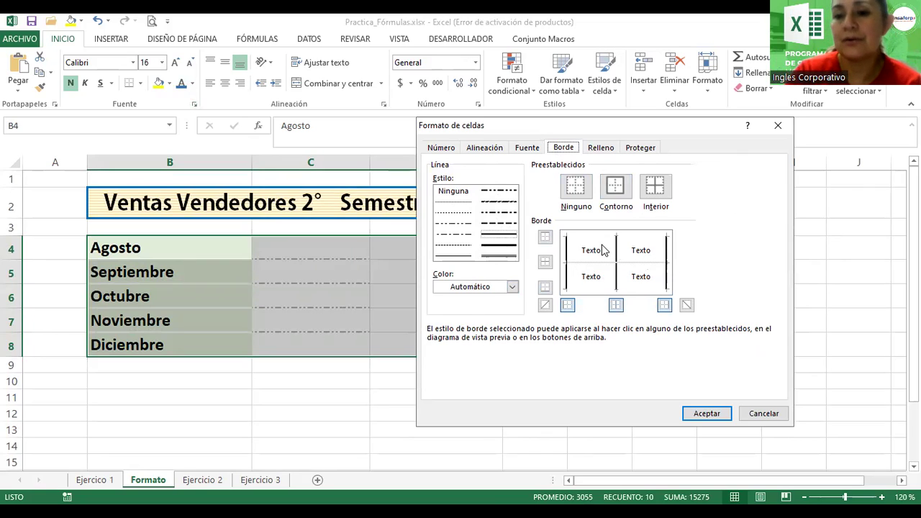
{"action": "left_click", "coordinate": [605, 239]}
{"action": "left_click", "coordinate": [608, 288]}
{"action": "left_click", "coordinate": [617, 271]}
{"action": "left_click", "coordinate": [666, 273]}
{"action": "left_click", "coordinate": [567, 267]}
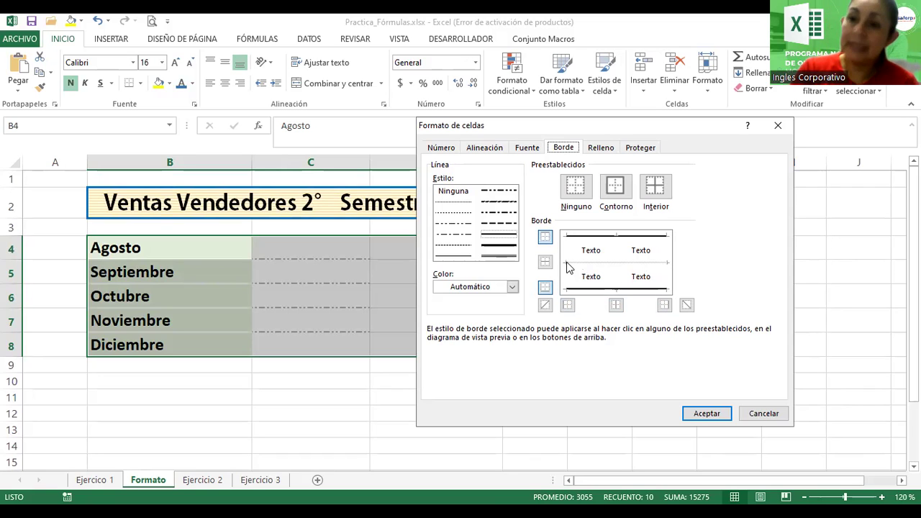
Recolour the table's top and bottom borders dark green and apply them.
{"action": "left_click", "coordinate": [474, 289]}
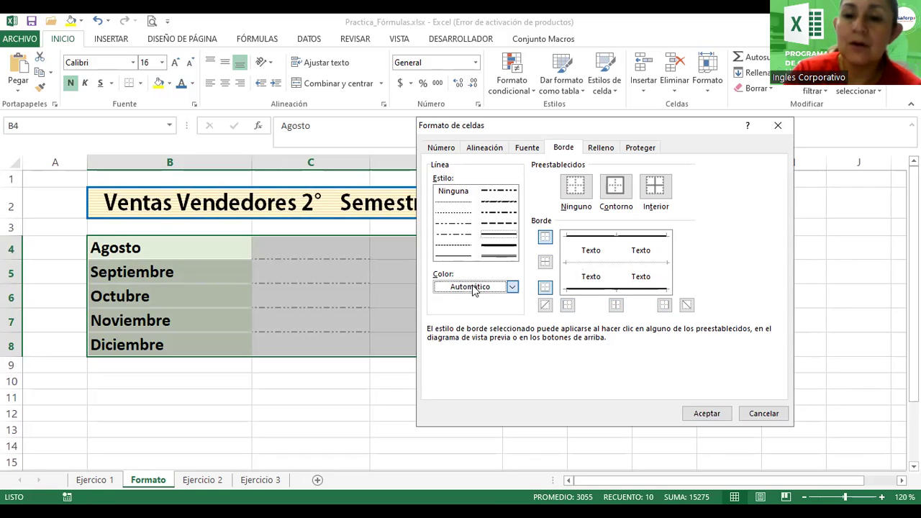
{"action": "left_click", "coordinate": [475, 288]}
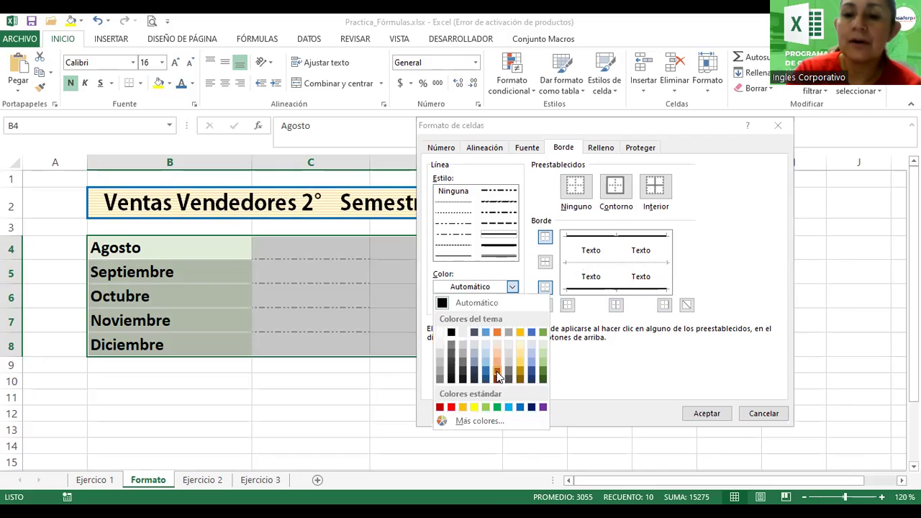
{"action": "left_click", "coordinate": [544, 382]}
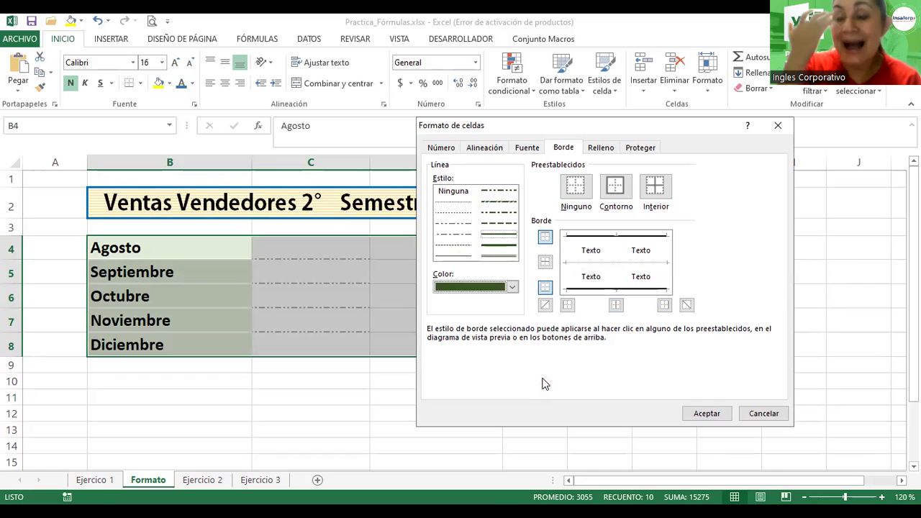
{"action": "left_click", "coordinate": [627, 236]}
{"action": "left_click", "coordinate": [623, 288]}
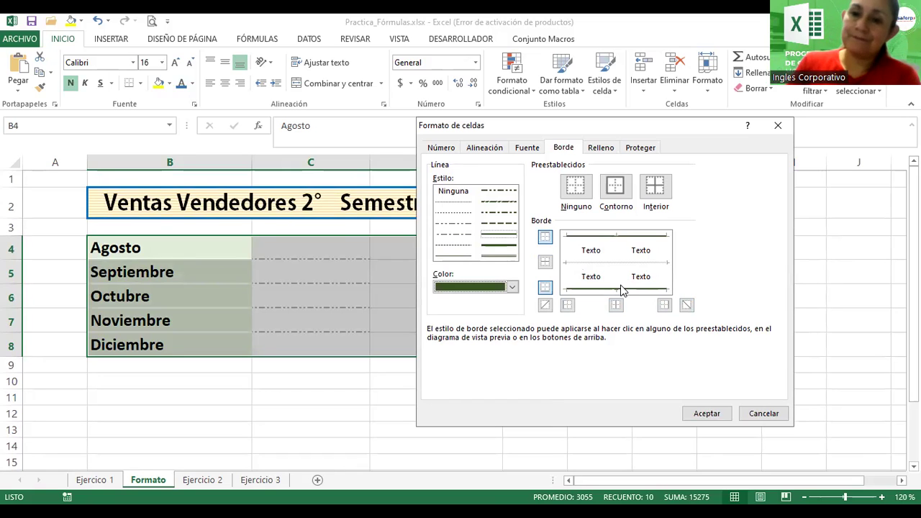
{"action": "left_click", "coordinate": [707, 414]}
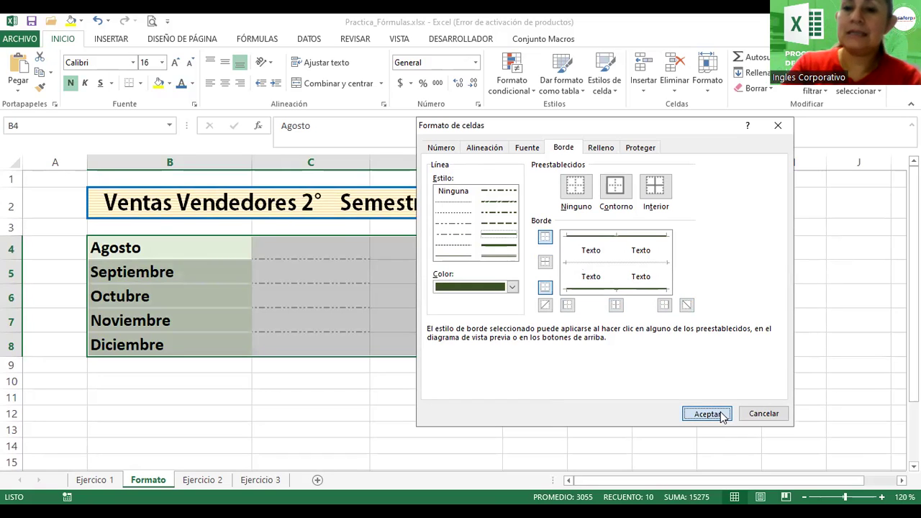
{"action": "left_click", "coordinate": [667, 360]}
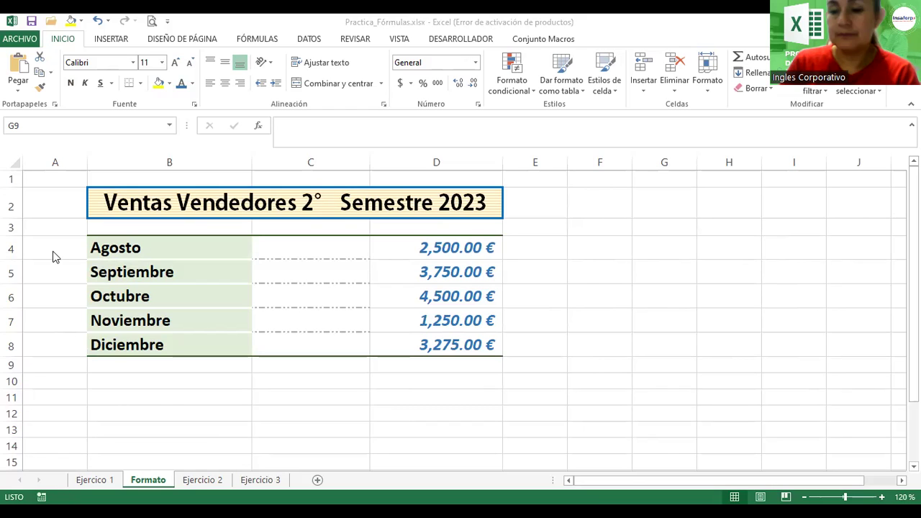
Check cells B4, C4 and D4, then select the empty cells C4:C8.
{"action": "left_click", "coordinate": [192, 248]}
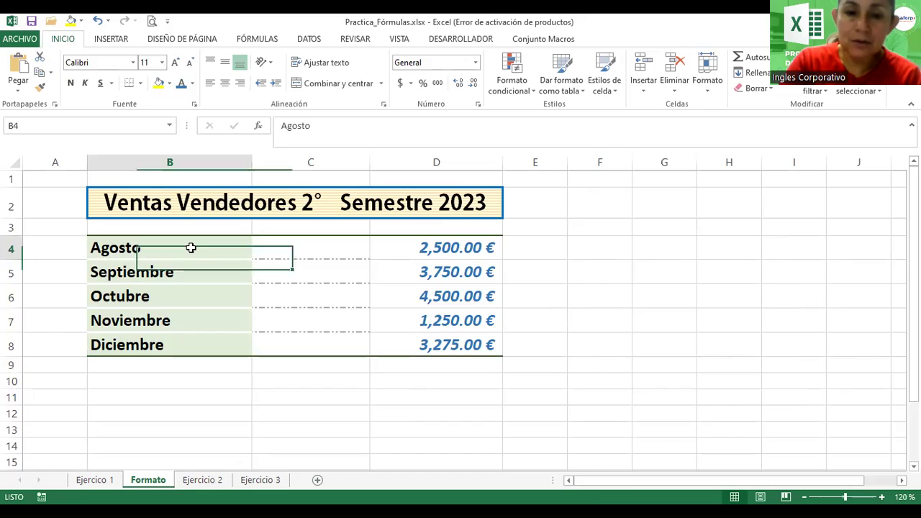
{"action": "left_click", "coordinate": [335, 253]}
{"action": "left_click", "coordinate": [416, 254]}
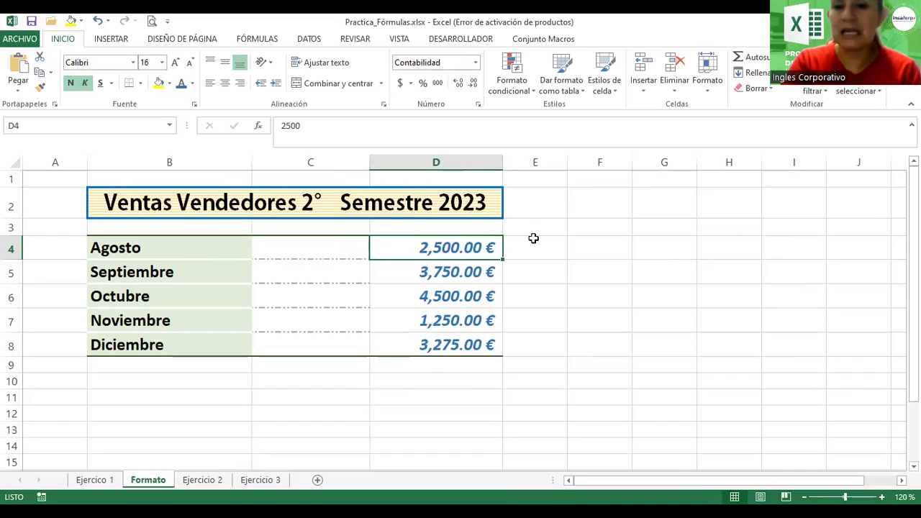
{"action": "left_click_drag", "start_coordinate": [310, 247], "coordinate": [366, 262]}
{"action": "mouse_move", "coordinate": [446, 252]}
{"action": "left_mouse_down"}
{"action": "mouse_move", "coordinate": [449, 347]}
{"action": "mouse_move", "coordinate": [516, 347]}
{"action": "left_mouse_up"}
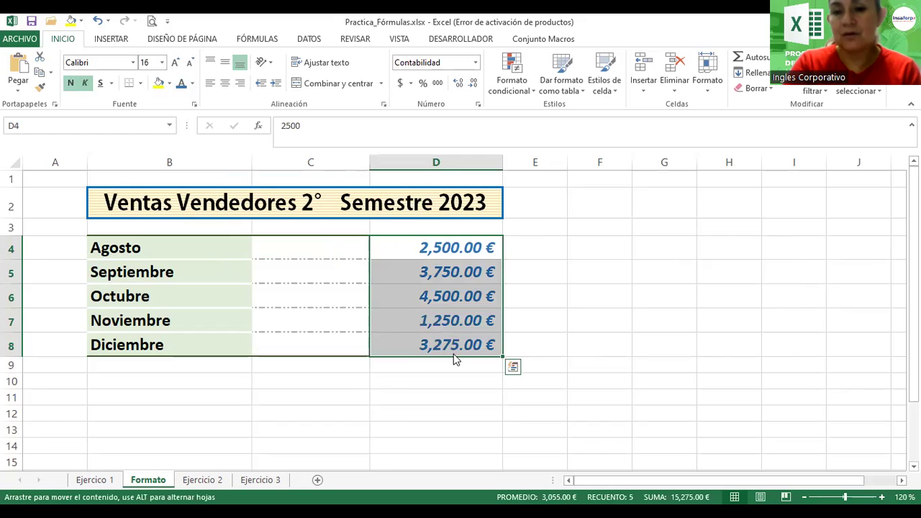
{"action": "left_click", "coordinate": [312, 253]}
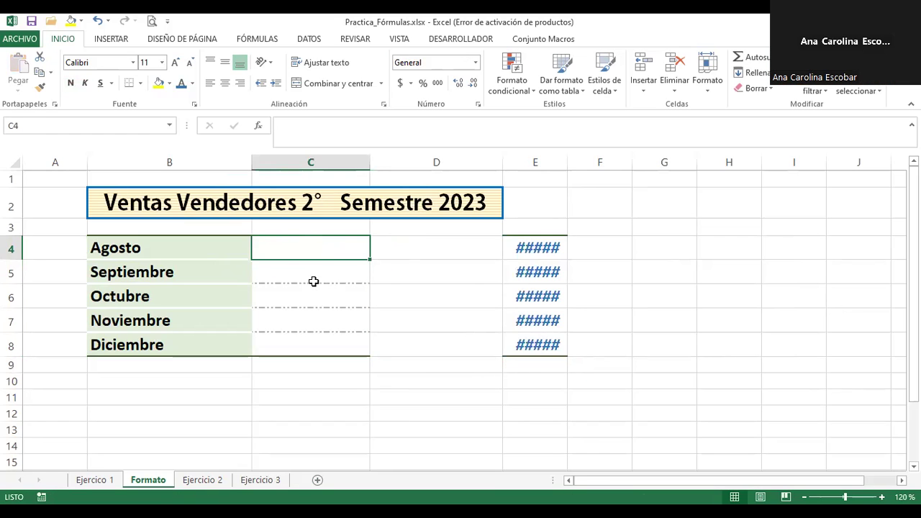
{"action": "left_click_drag", "start_coordinate": [314, 282], "coordinate": [313, 339]}
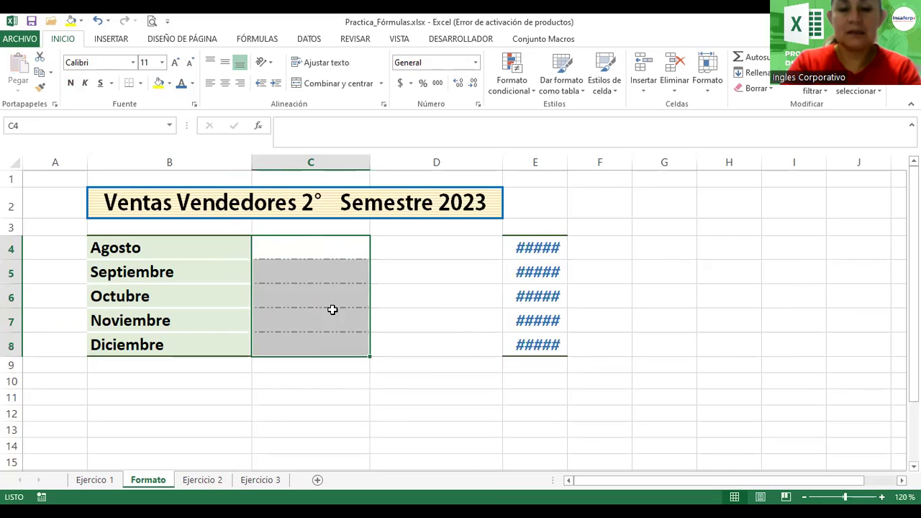
Copy C4:C8's formatting onto D4:D8, widen column E, then undo so amounts return to D.
{"action": "left_click", "coordinate": [41, 87]}
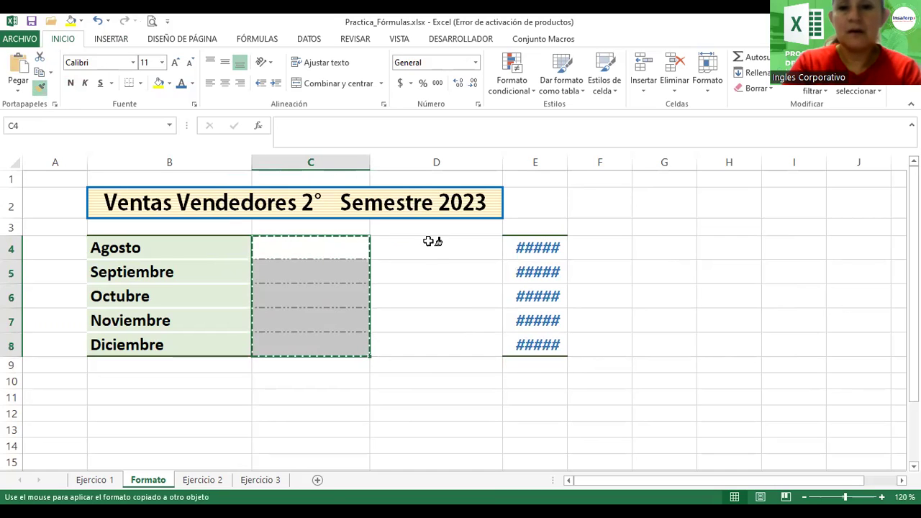
{"action": "left_click_drag", "start_coordinate": [429, 244], "coordinate": [424, 344]}
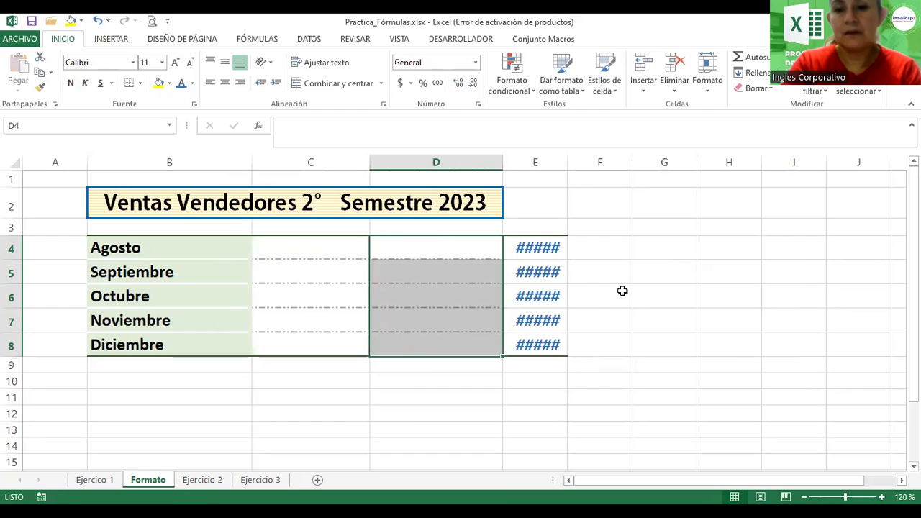
{"action": "left_click", "coordinate": [698, 278]}
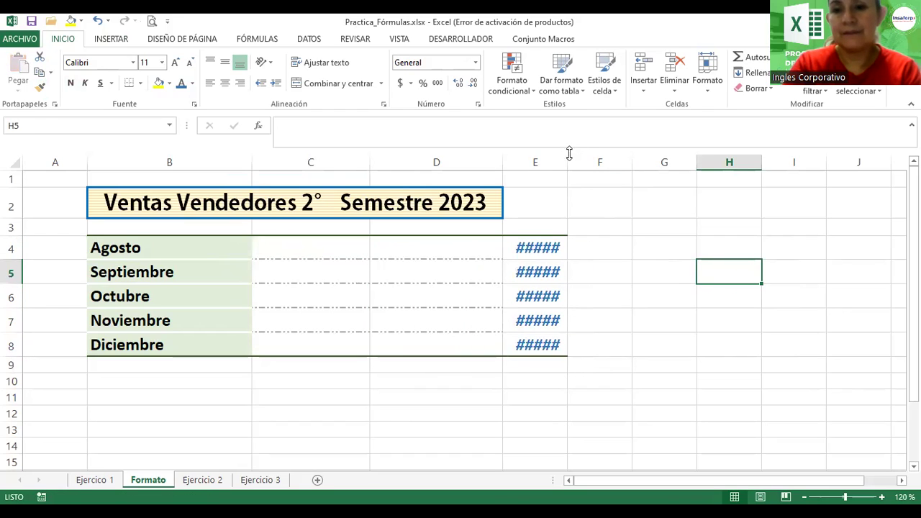
{"action": "left_click_drag", "start_coordinate": [564, 158], "coordinate": [639, 153]}
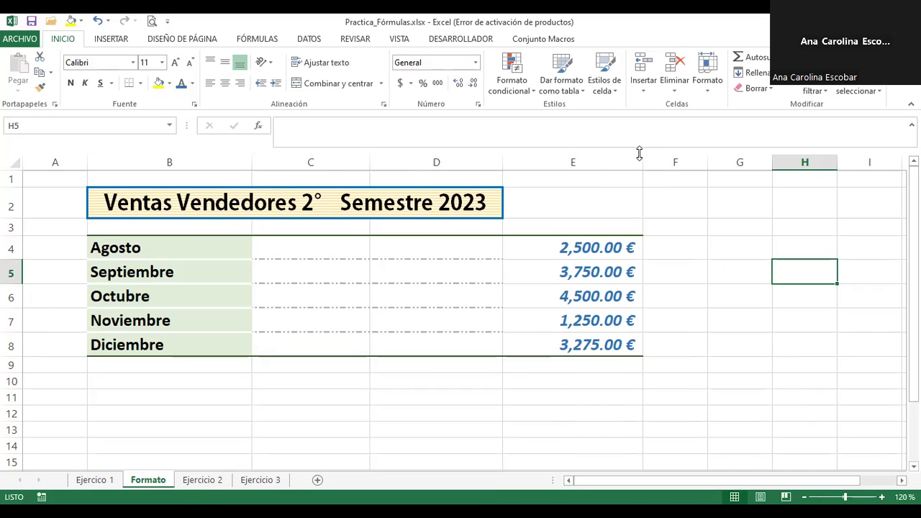
{"action": "key", "text": "ctrl+z"}
{"action": "key", "text": "ctrl+z"}
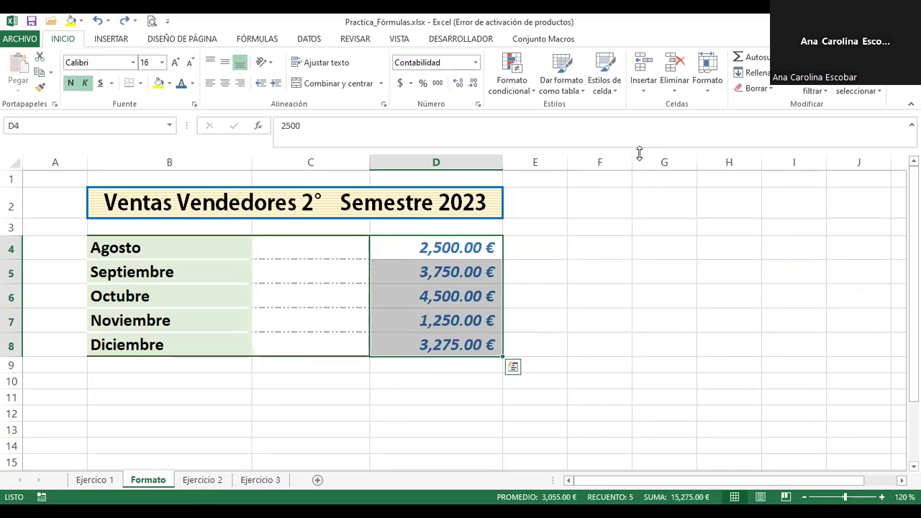
{"action": "left_click", "coordinate": [582, 328]}
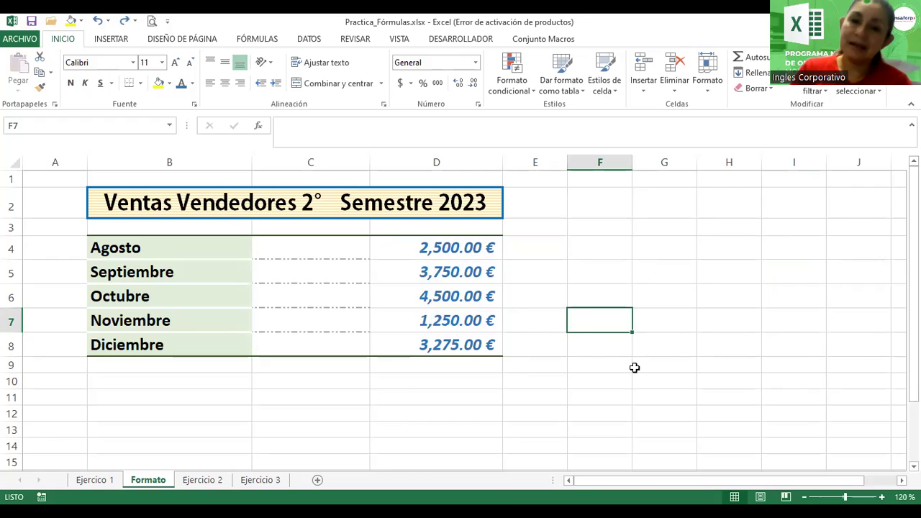
Reapply green outline and horizontal borders to B4:D8 with no inside vertical line.
{"action": "left_click_drag", "start_coordinate": [201, 251], "coordinate": [416, 340]}
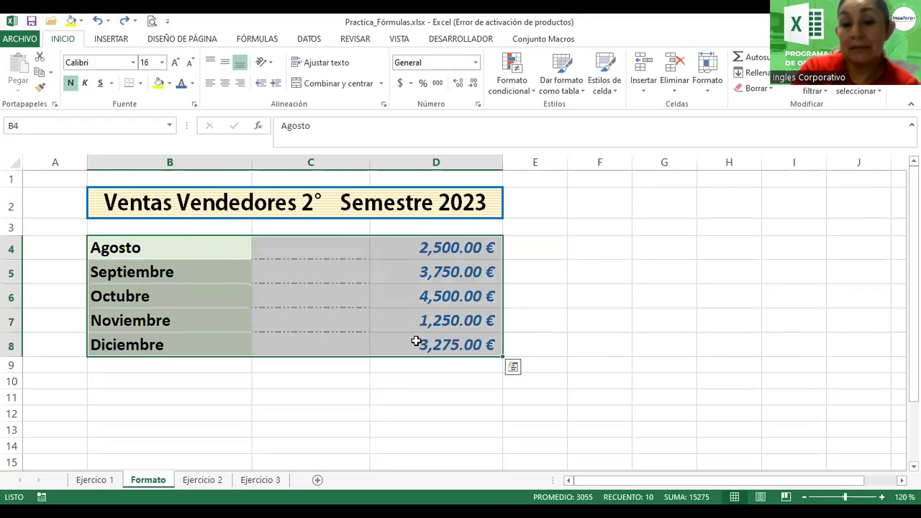
{"action": "left_click", "coordinate": [193, 105]}
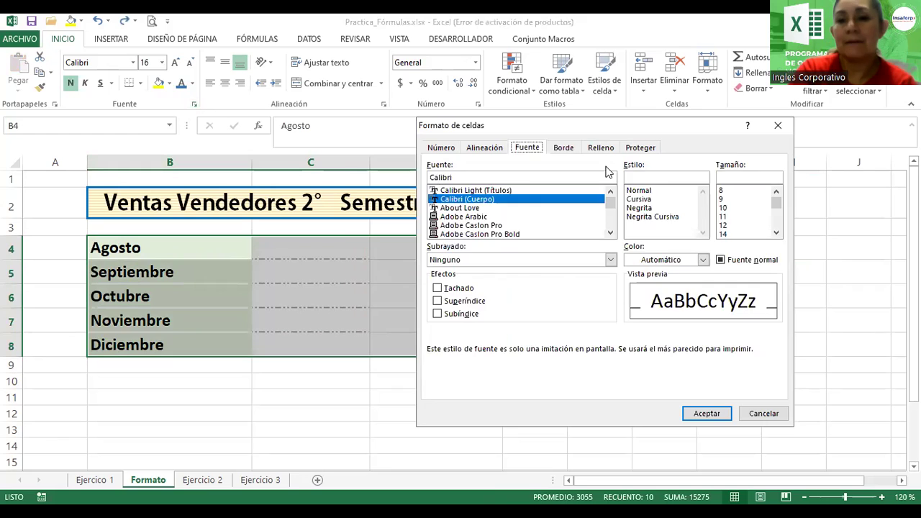
{"action": "left_click", "coordinate": [563, 148]}
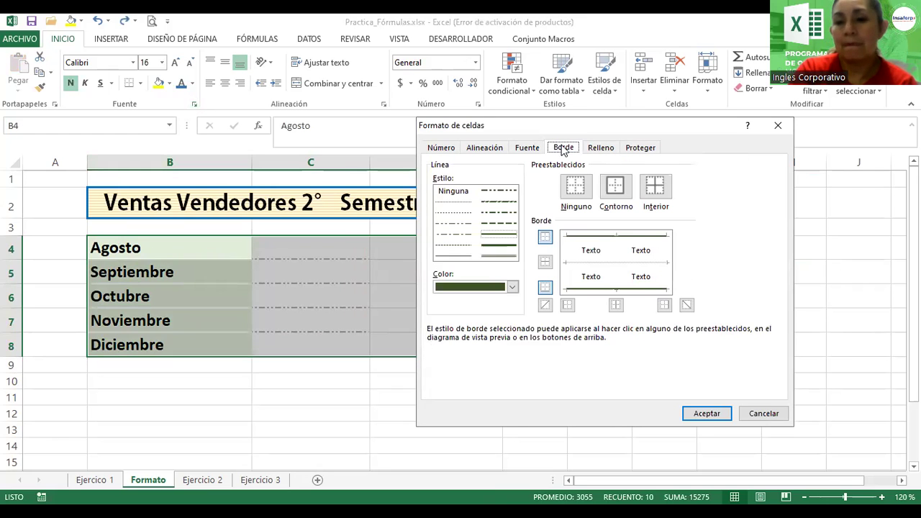
{"action": "left_click", "coordinate": [617, 257]}
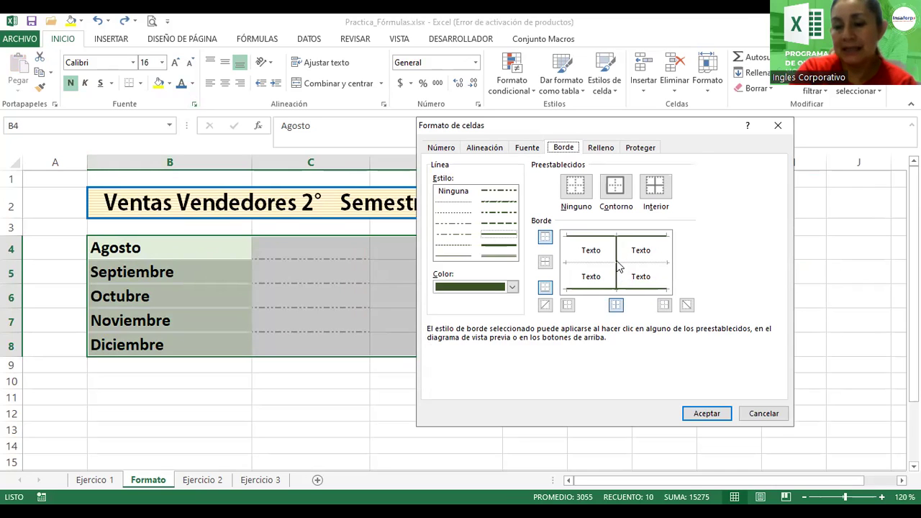
{"action": "left_click", "coordinate": [617, 257]}
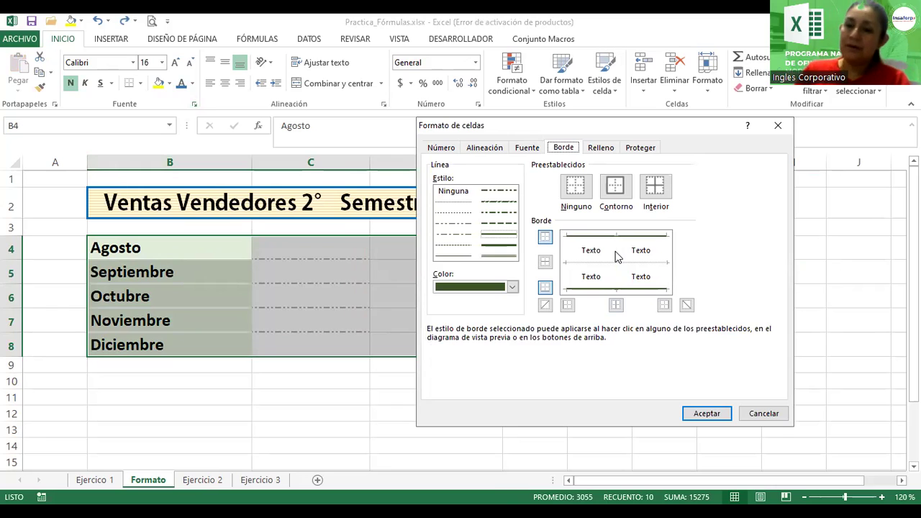
{"action": "left_click", "coordinate": [701, 416]}
{"action": "left_click", "coordinate": [676, 296]}
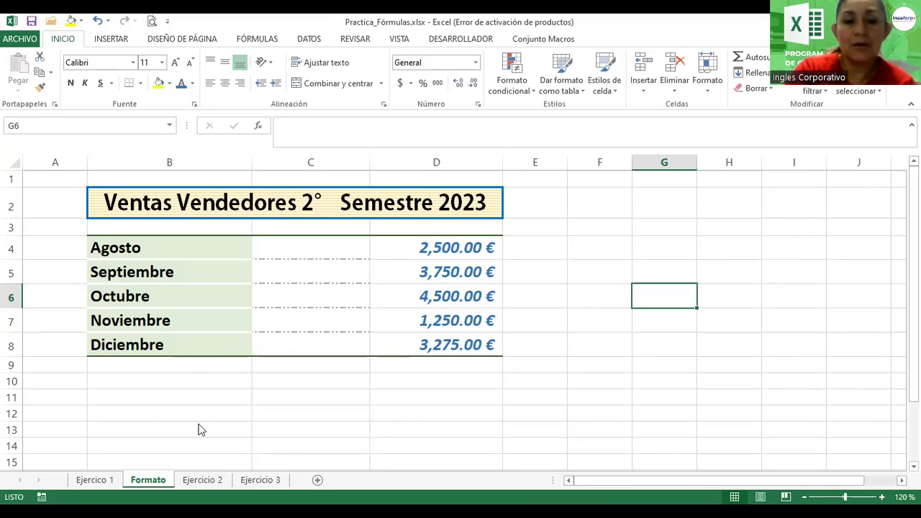
Colour the Formato sheet tab orange and the Ejercicio 1 tab green.
{"action": "right_click", "coordinate": [153, 477]}
{"action": "mouse_move", "coordinate": [205, 413]}
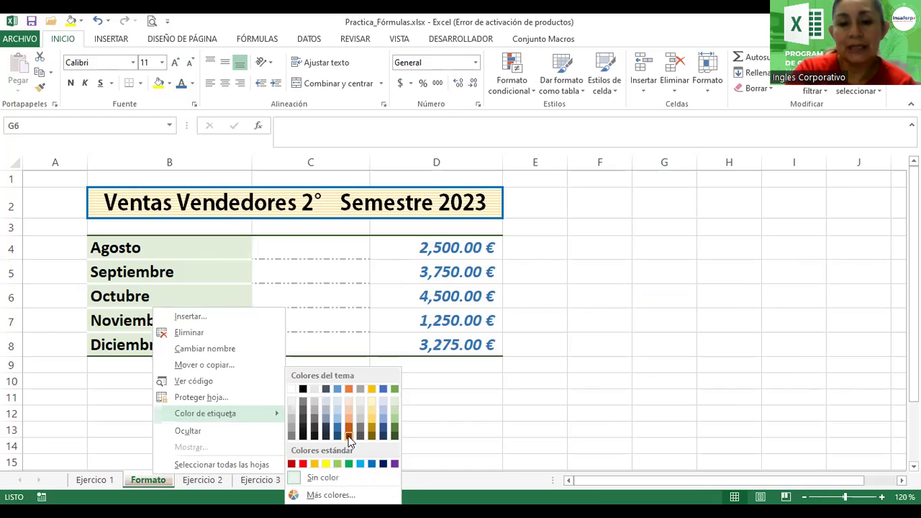
{"action": "left_click", "coordinate": [349, 438]}
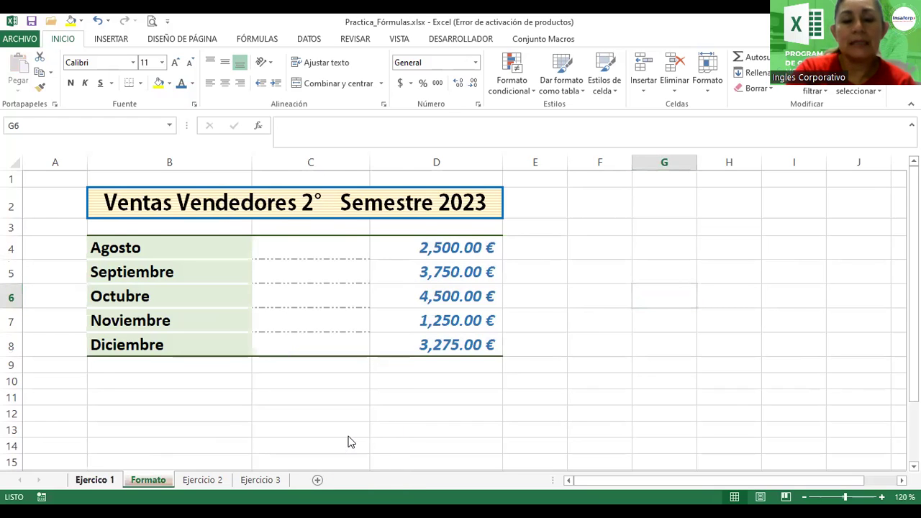
{"action": "right_click", "coordinate": [101, 479]}
{"action": "mouse_move", "coordinate": [151, 416]}
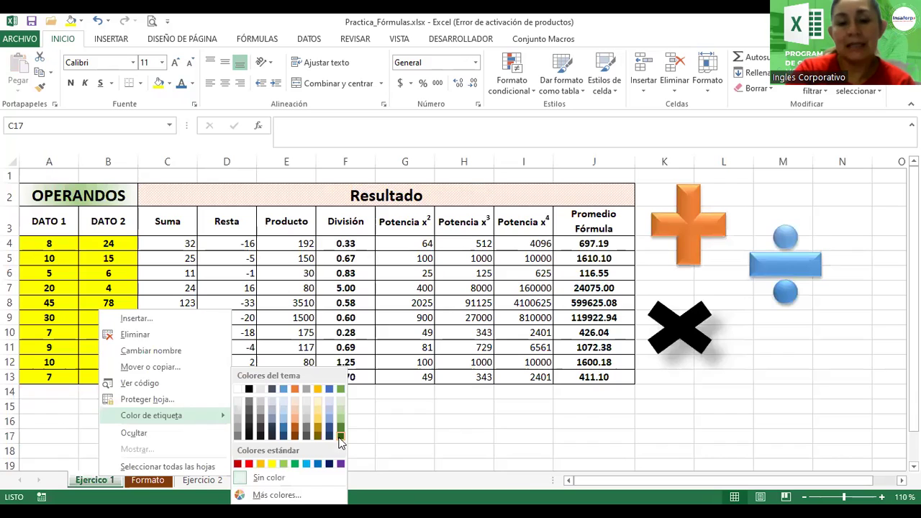
{"action": "left_click", "coordinate": [338, 436]}
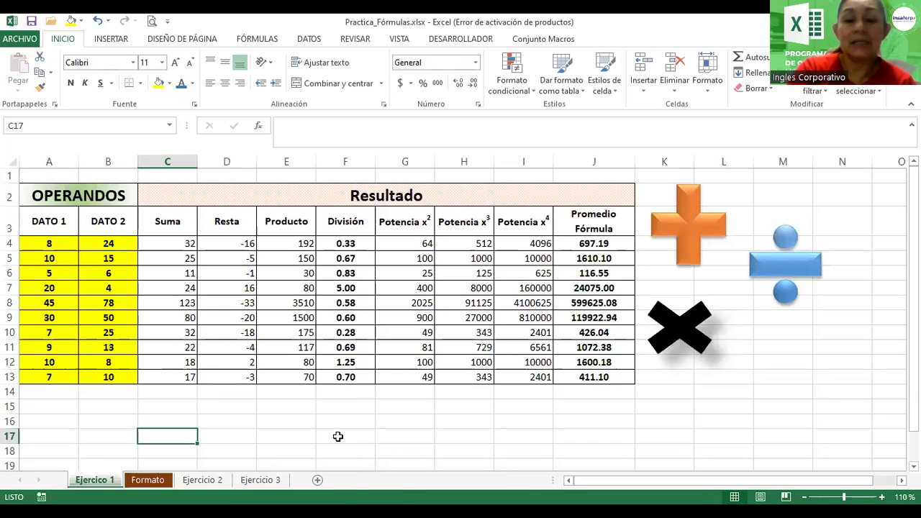
Rename the Ejercicio 1 sheet to 'Operadores Matemáticos'.
{"action": "right_click", "coordinate": [94, 480]}
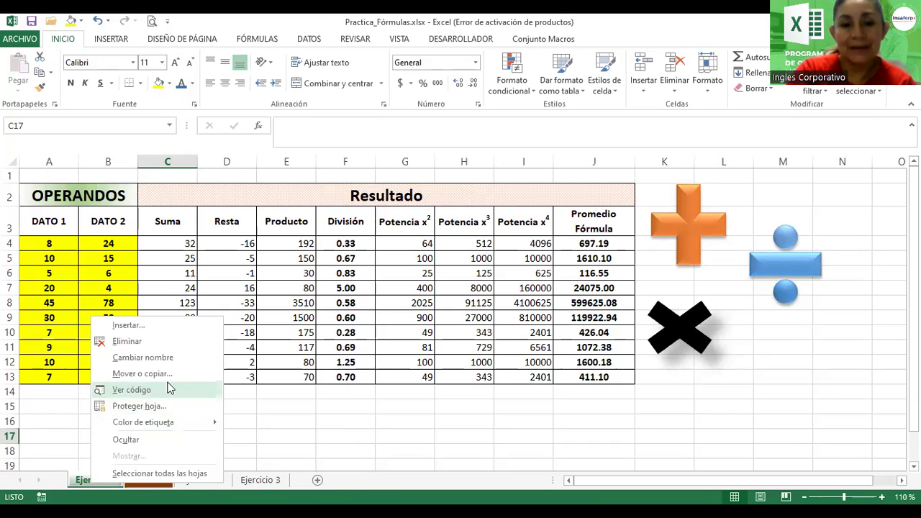
{"action": "left_click", "coordinate": [174, 357]}
{"action": "type", "text": "Operadores Matemat"}
{"action": "key", "text": "BackSpace"}
{"action": "key", "text": "BackSpace"}
{"action": "key", "text": "BackSpace"}
{"action": "type", "text": "máticos"}
{"action": "key", "text": "Return"}
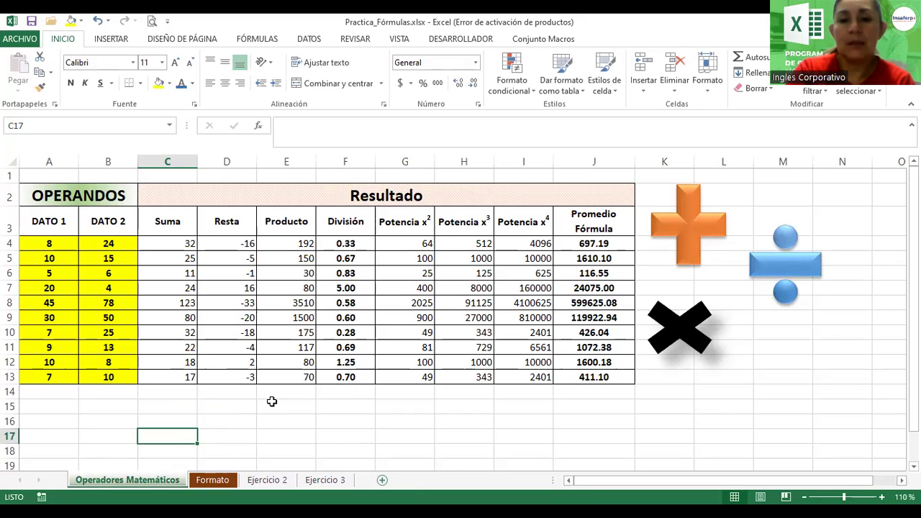
{"action": "double_click", "coordinate": [271, 401]}
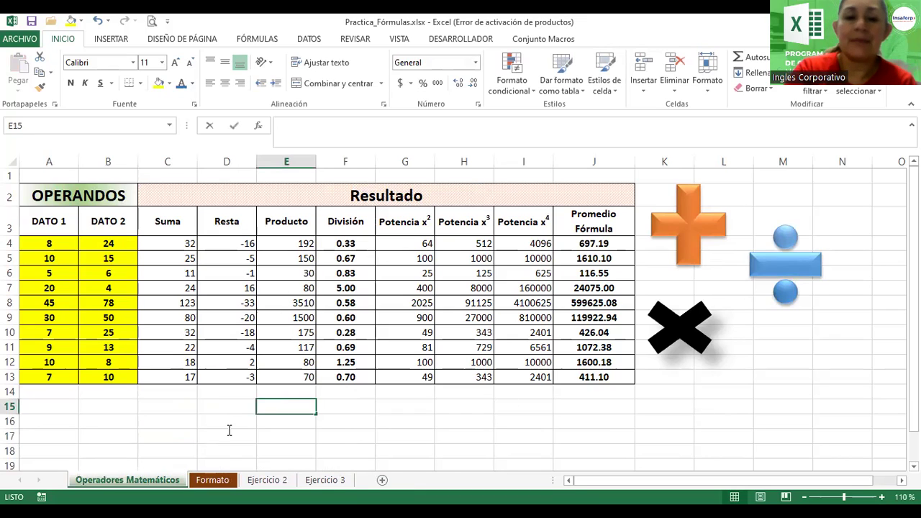
{"action": "left_click", "coordinate": [164, 445]}
{"action": "key", "text": "ctrl+Page_Down"}
{"action": "key", "text": "ctrl+Page_Up"}
{"action": "key", "text": "ctrl+Page_Down"}
{"action": "key", "text": "ctrl+Page_Down"}
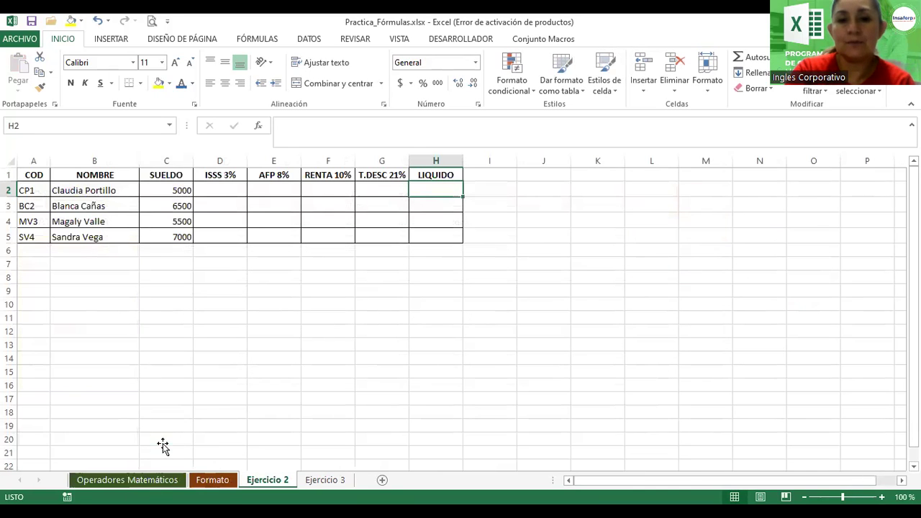
{"action": "key", "text": "ctrl+Page_Up"}
{"action": "key", "text": "ctrl+Page_Up"}
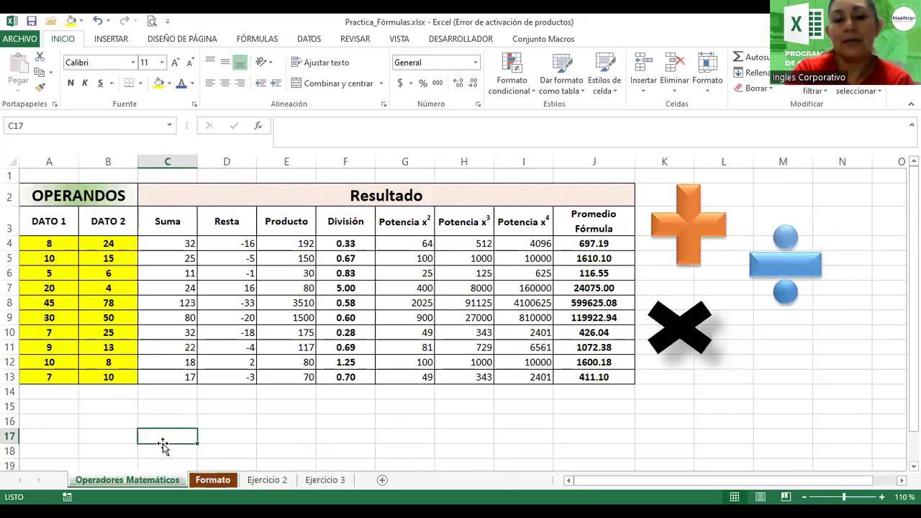
{"action": "key", "text": "ctrl+Page_Down"}
{"action": "key", "text": "ctrl+Page_Up"}
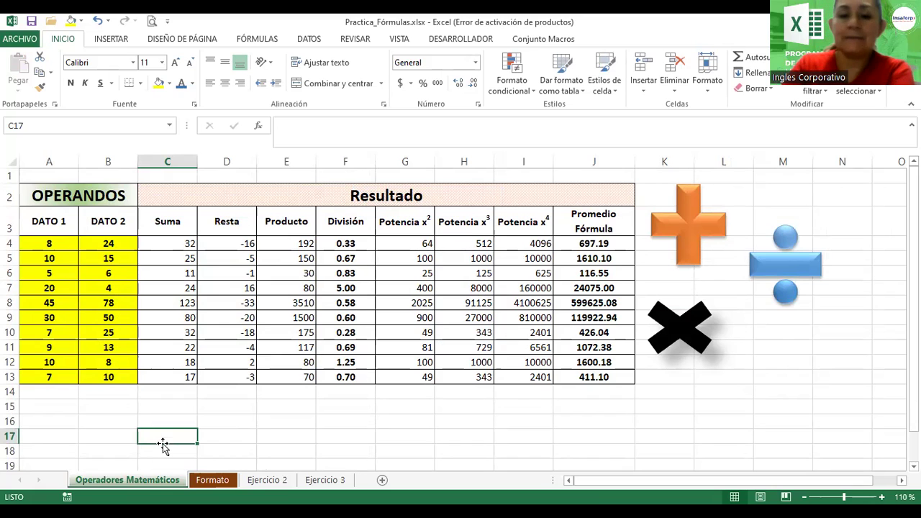
{"action": "key", "text": "ctrl+Page_Down"}
{"action": "key", "text": "ctrl+Page_Up"}
{"action": "left_click", "coordinate": [467, 411]}
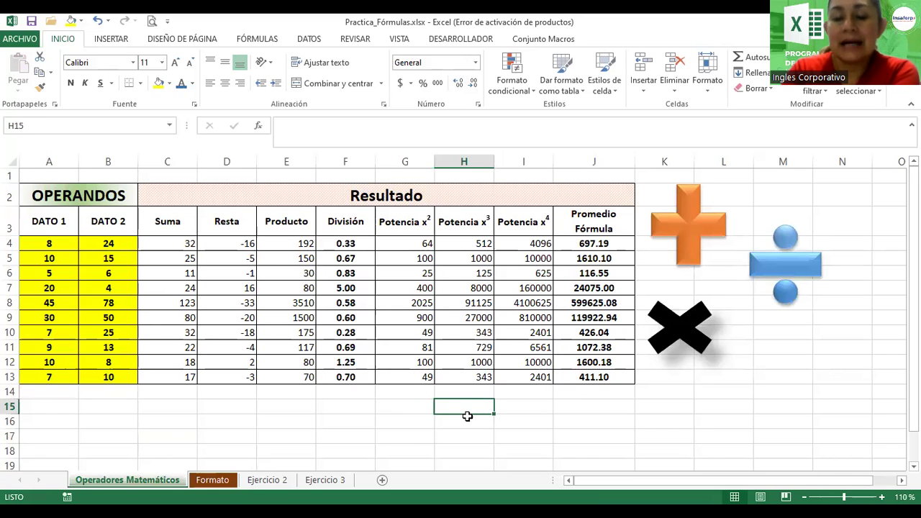